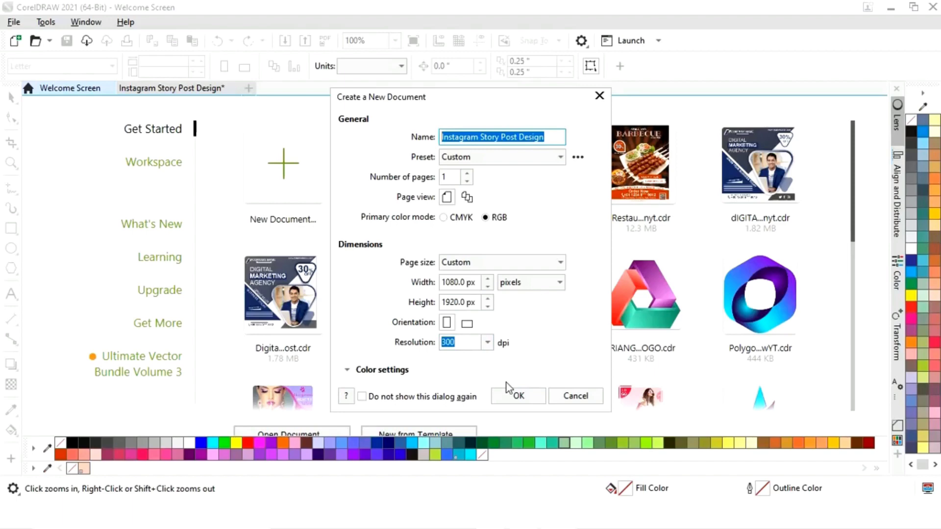
Create the 1080 by 1920 px RGB document and draw a rectangle about 692 by 1237 px on the page
{"action": "left_click", "coordinate": [517, 396]}
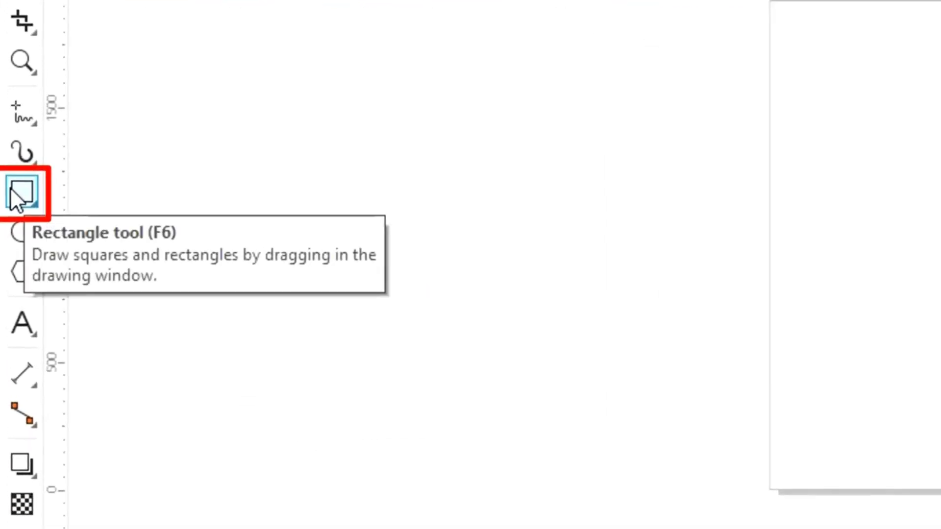
{"action": "left_click", "coordinate": [10, 188]}
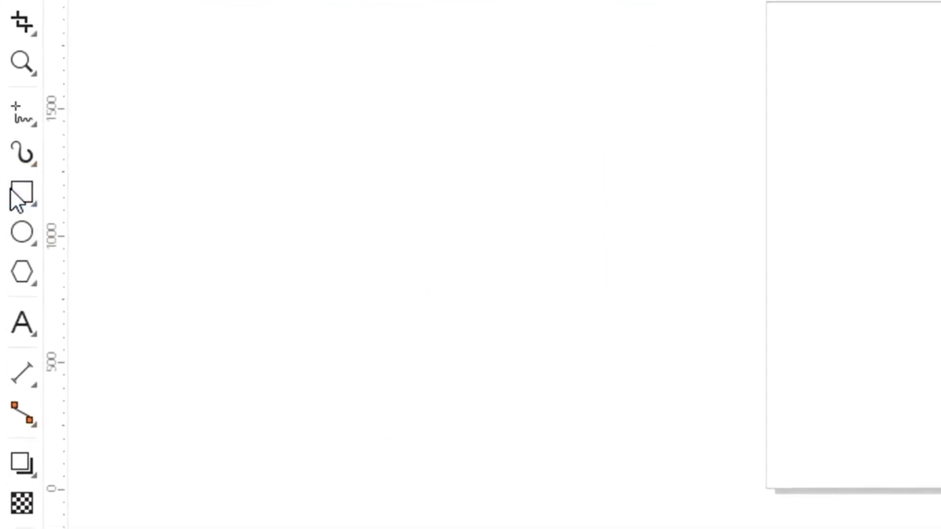
{"action": "left_click_drag", "start_coordinate": [417, 188], "coordinate": [506, 347]}
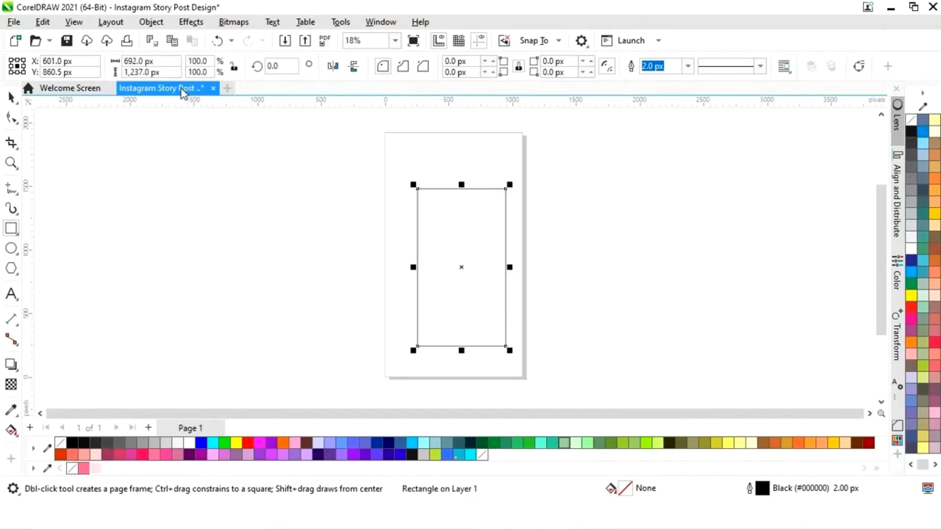
Set the rectangle's size to 1080 px wide and 1920 px high
{"action": "left_click", "coordinate": [143, 61]}
{"action": "type", "text": "1080"}
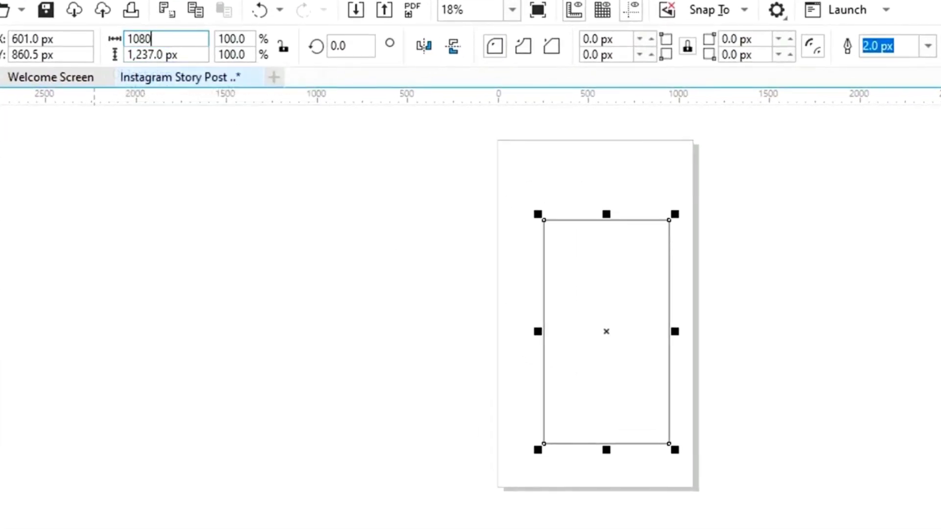
{"action": "key", "text": "Tab"}
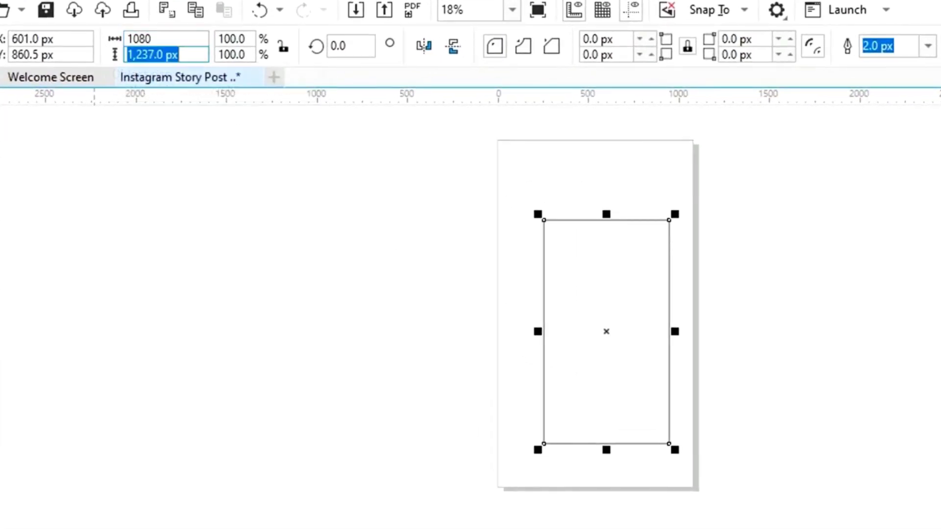
{"action": "type", "text": "1920"}
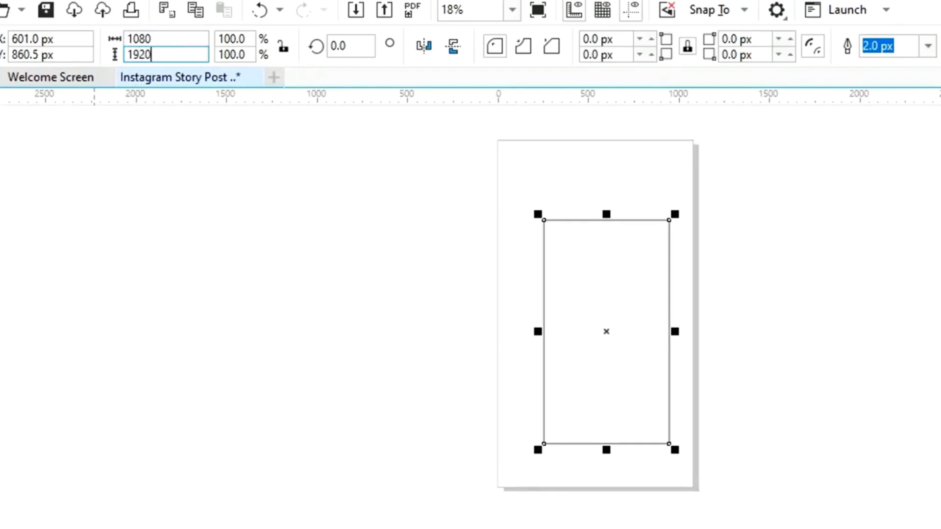
{"action": "key", "text": "Return"}
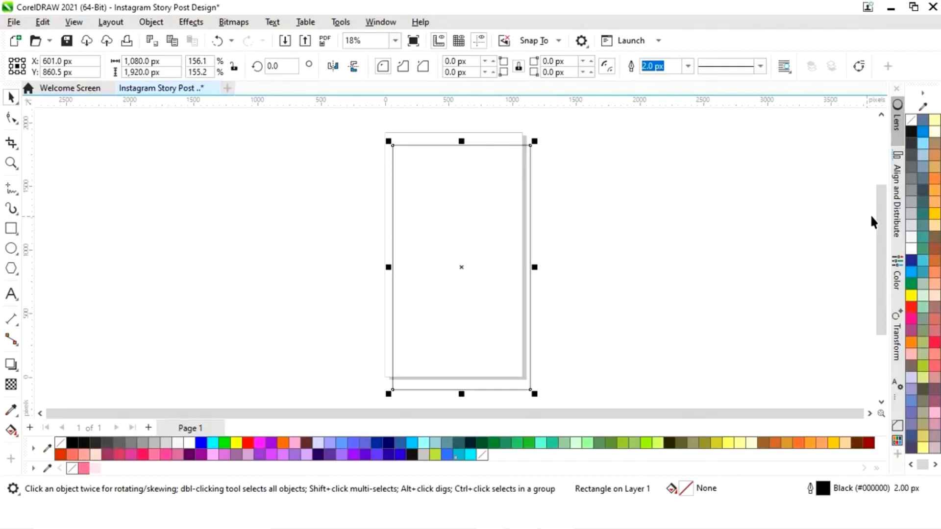
Center the rectangle vertically and horizontally on the specified point X 540 px, Y 960 px
{"action": "left_click", "coordinate": [897, 218]}
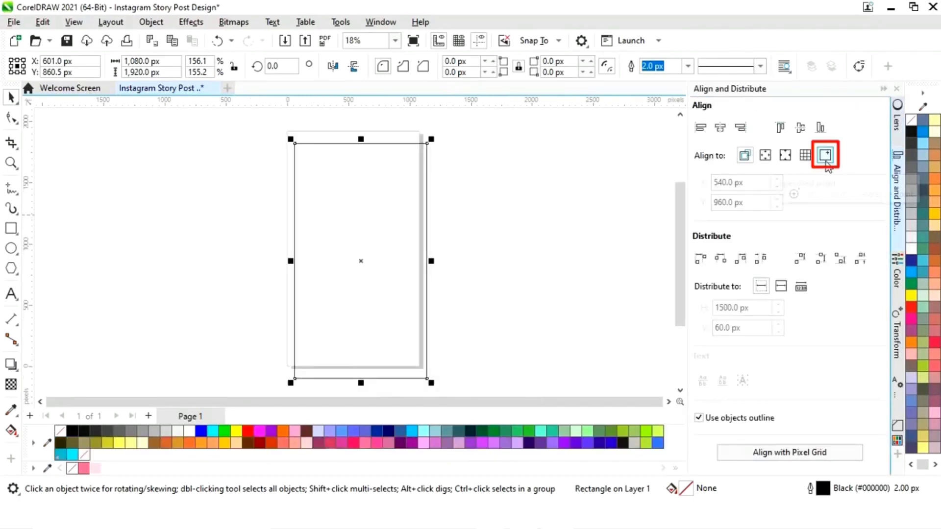
{"action": "left_click", "coordinate": [826, 156]}
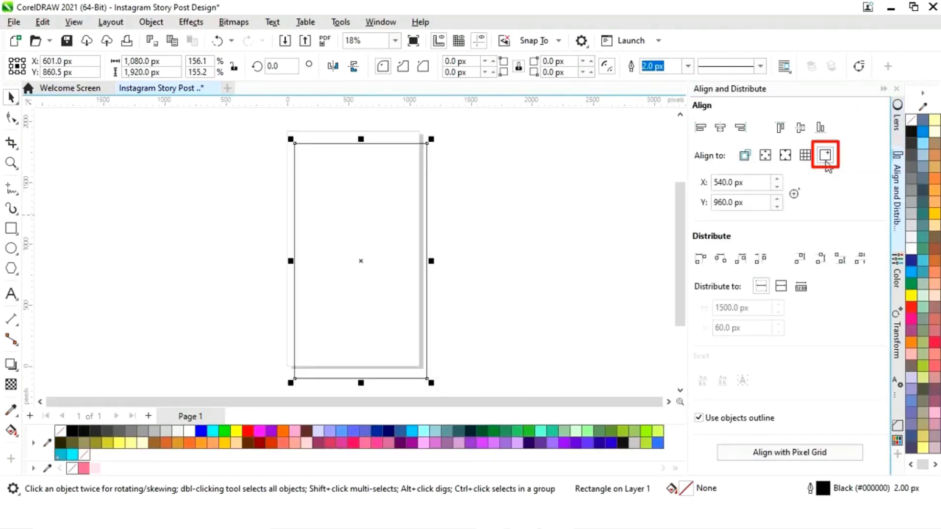
{"action": "left_click", "coordinate": [801, 130]}
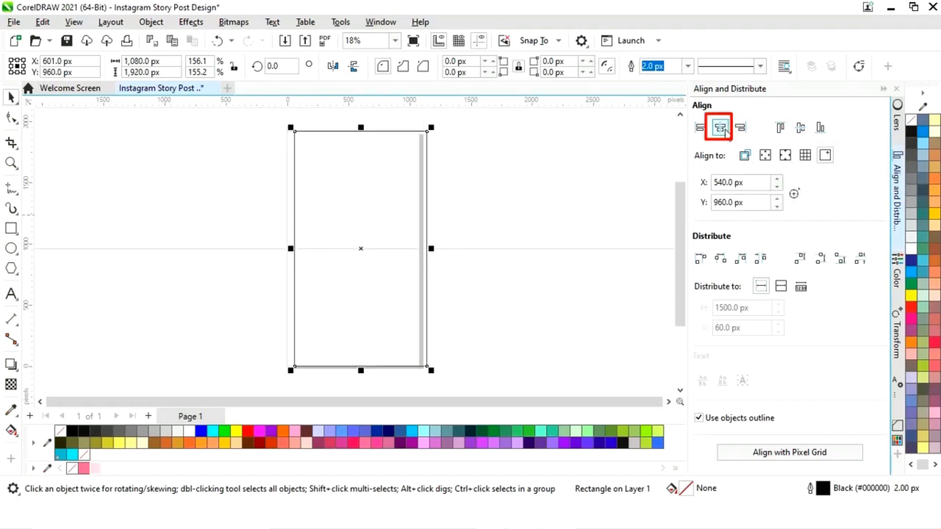
{"action": "left_click", "coordinate": [725, 129]}
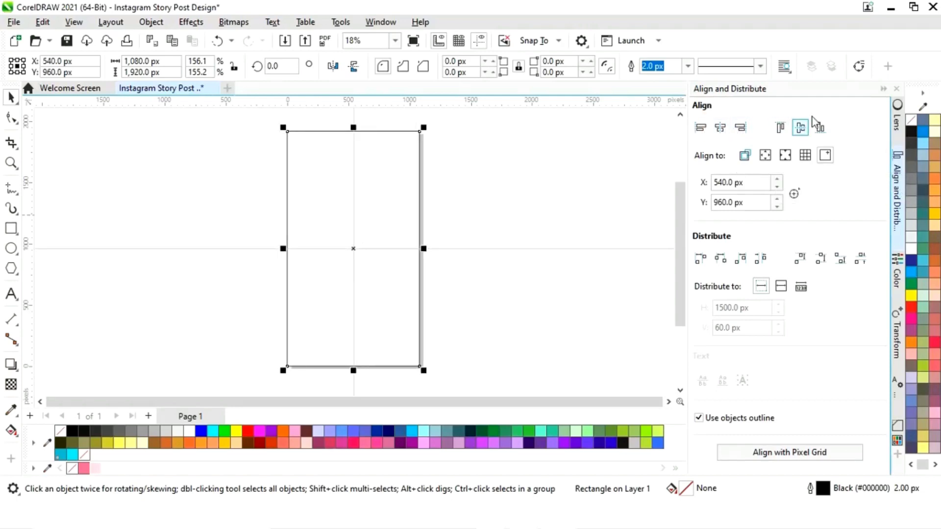
{"action": "left_click", "coordinate": [884, 90]}
Fill the page-sized rectangle with the light pink R255 G213 B223 (#FFD5DF)
{"action": "left_click", "coordinate": [414, 236]}
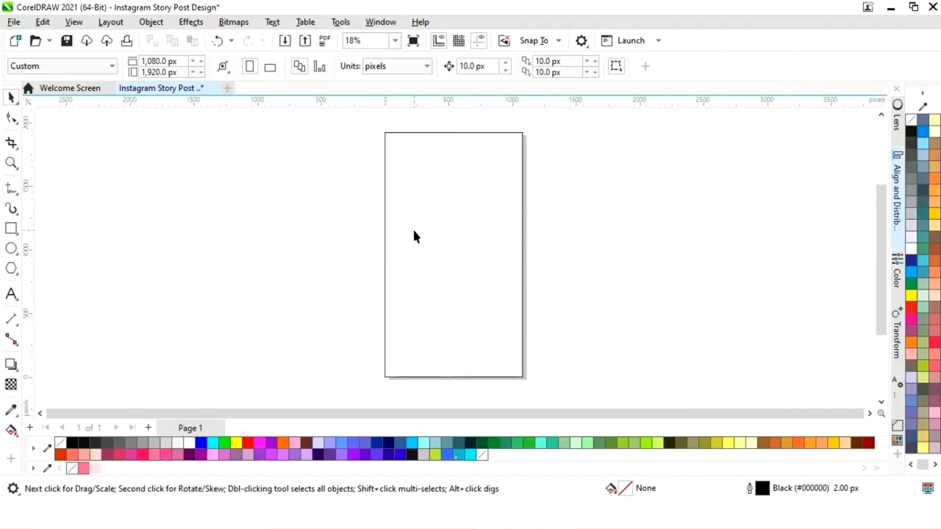
{"action": "key", "text": "ctrl+a"}
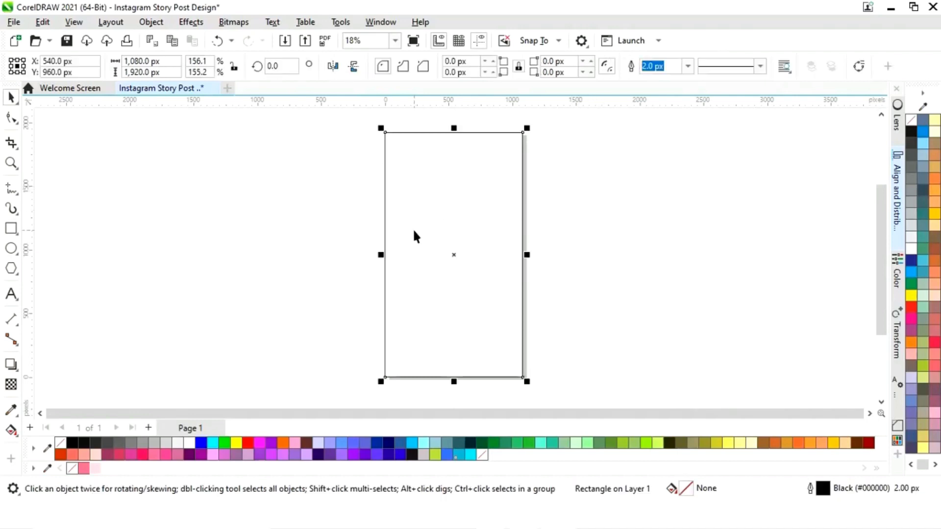
{"action": "left_click", "coordinate": [95, 469]}
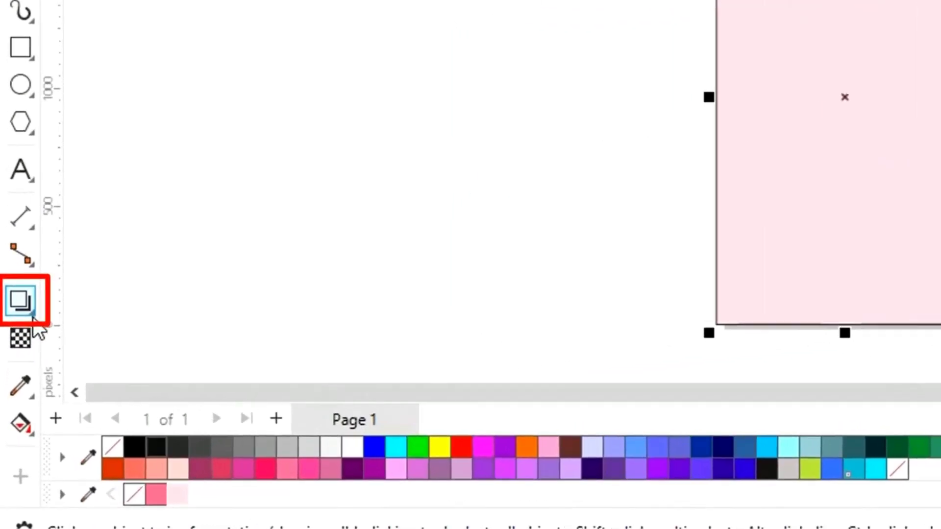
Apply a one-step inward Contour to the light pink rectangle and adjust its offset to about 23 px
{"action": "left_click", "coordinate": [32, 315]}
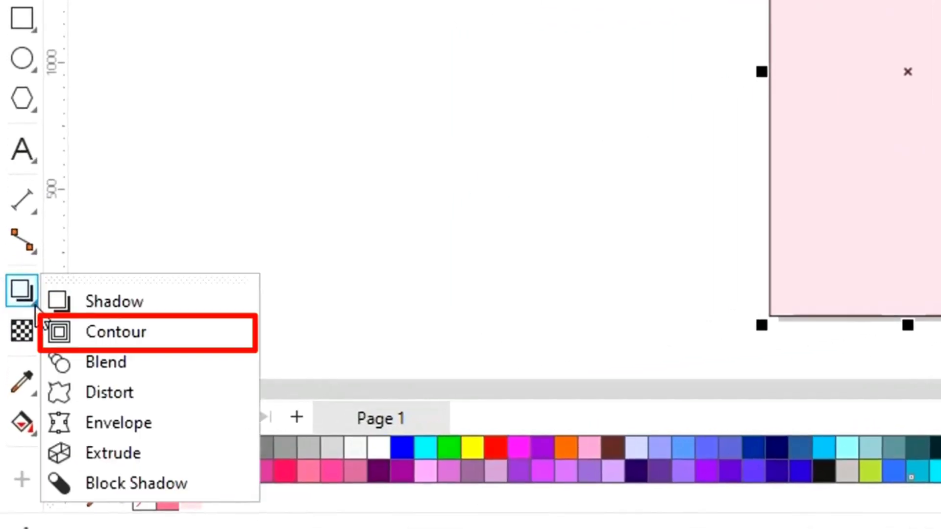
{"action": "left_click", "coordinate": [128, 343]}
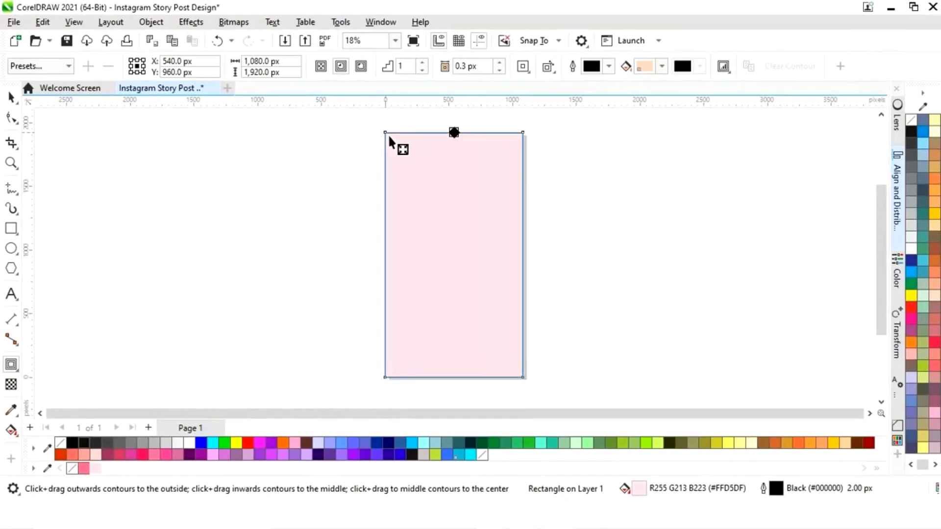
{"action": "left_click_drag", "start_coordinate": [389, 137], "coordinate": [482, 154]}
{"action": "key", "text": "z"}
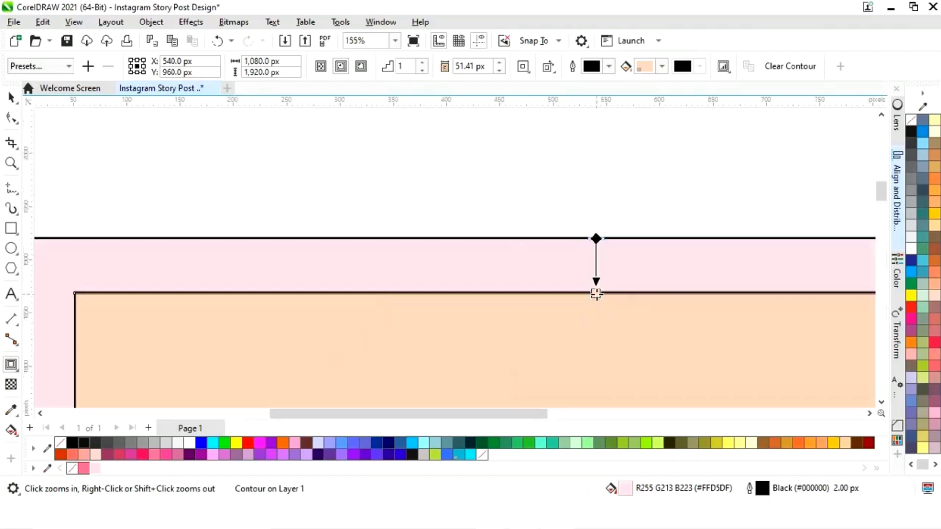
{"action": "left_click_drag", "start_coordinate": [596, 294], "coordinate": [597, 266]}
{"action": "key", "text": "F4"}
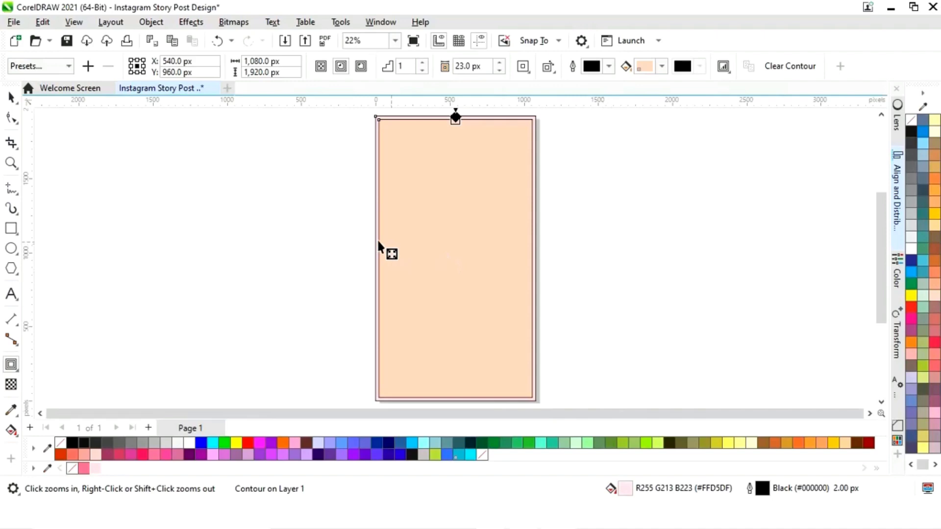
Break the contour apart from the light pink rectangle
{"action": "key", "text": "space"}
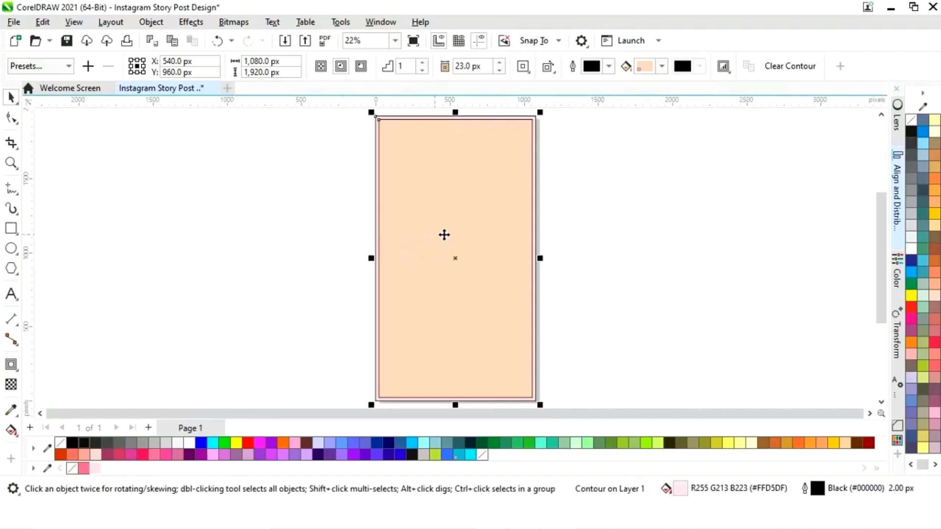
{"action": "right_click", "coordinate": [460, 258]}
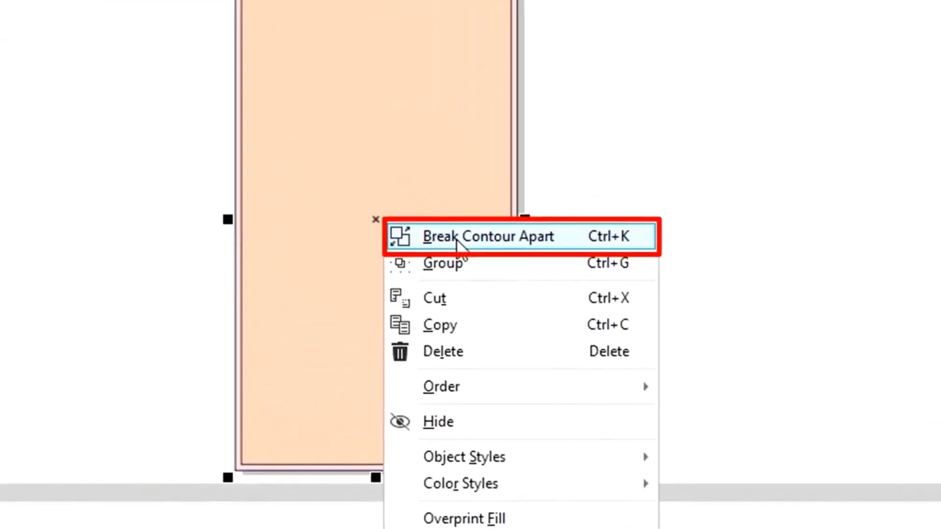
{"action": "left_click", "coordinate": [458, 237]}
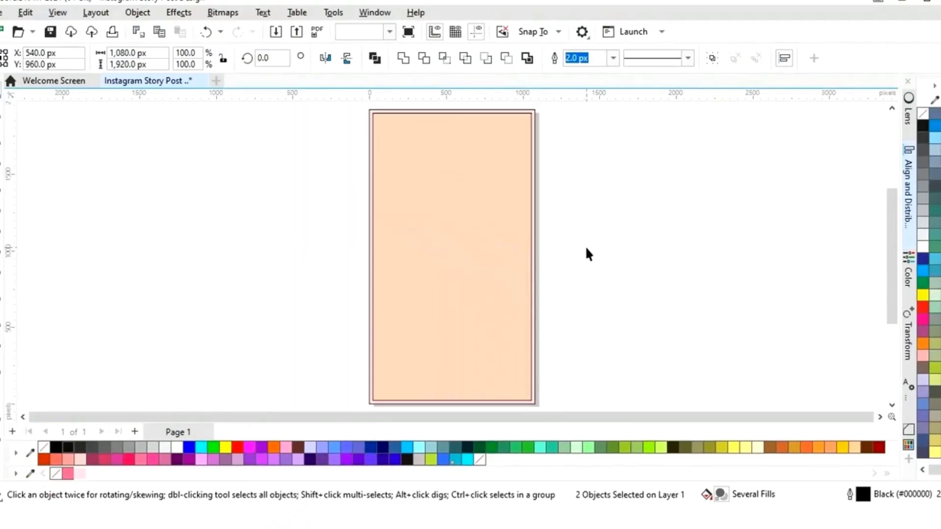
Fill the inner rectangle with the pink R253 G100 B144 (#FD6490)
{"action": "left_click", "coordinate": [585, 246]}
{"action": "left_click", "coordinate": [501, 278]}
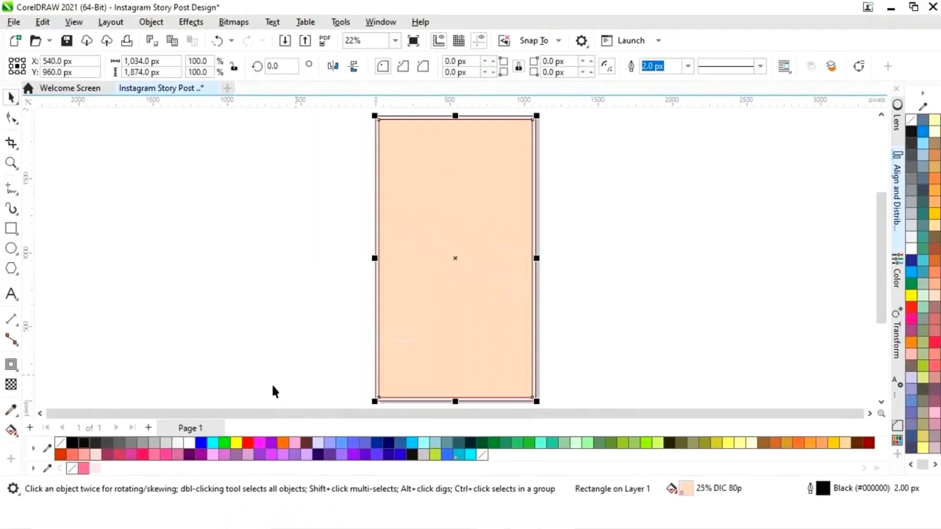
{"action": "left_click", "coordinate": [83, 468]}
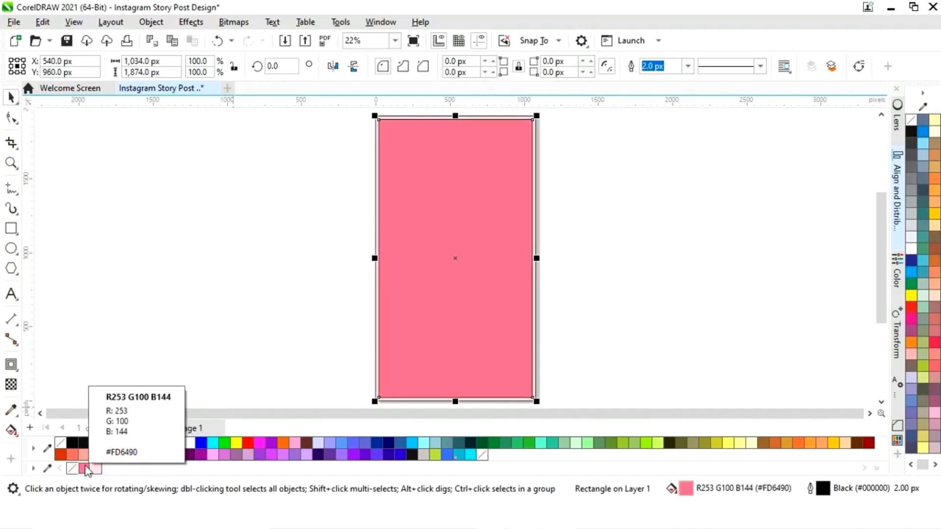
{"action": "left_click", "coordinate": [213, 367]}
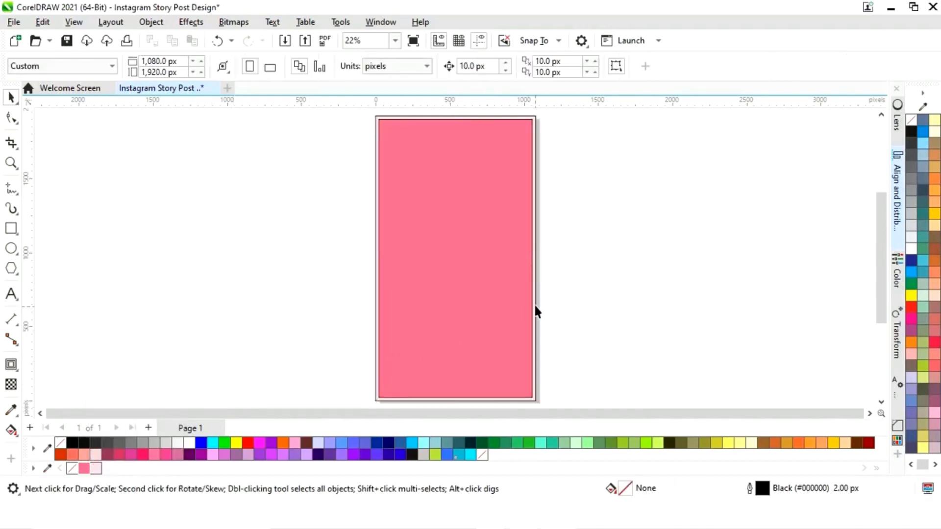
Remove the outlines from both the outer light pink rectangle and the inner pink rectangle
{"action": "left_click", "coordinate": [536, 290]}
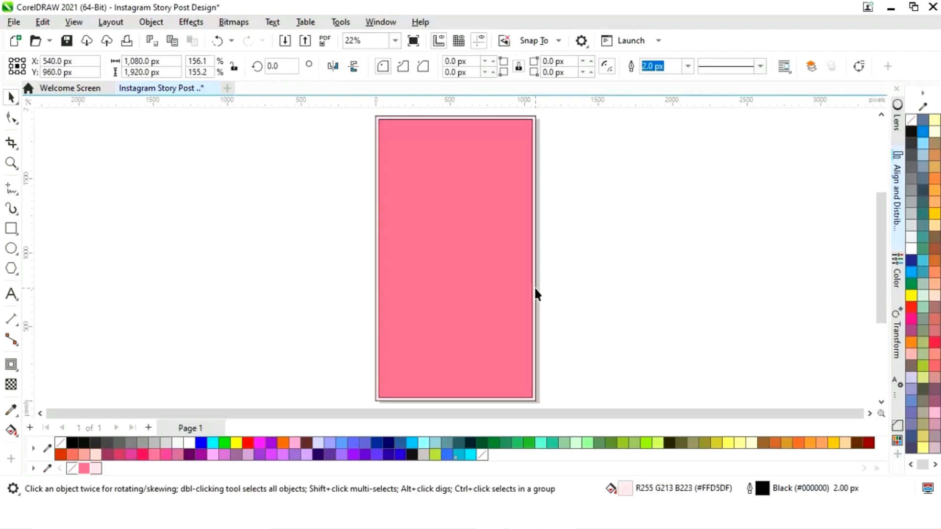
{"action": "left_click", "coordinate": [526, 292], "text": "shift"}
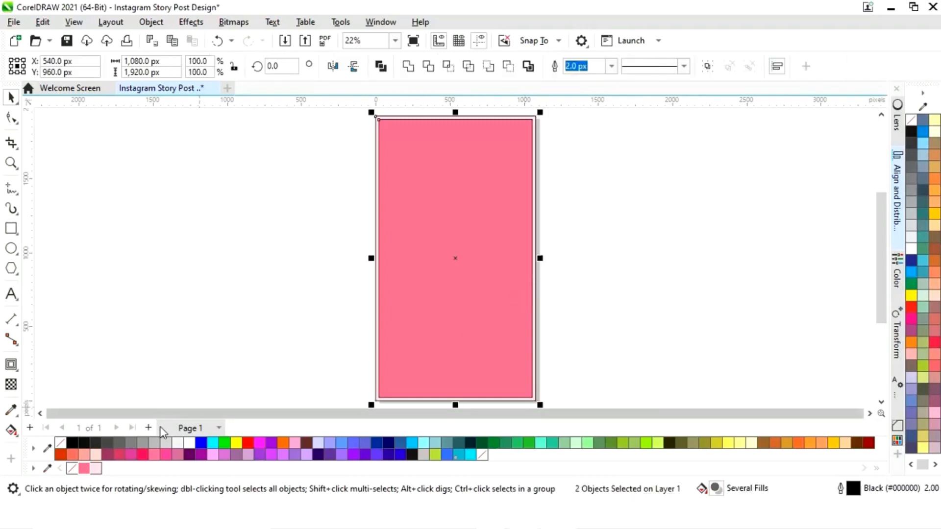
{"action": "right_click", "coordinate": [72, 468]}
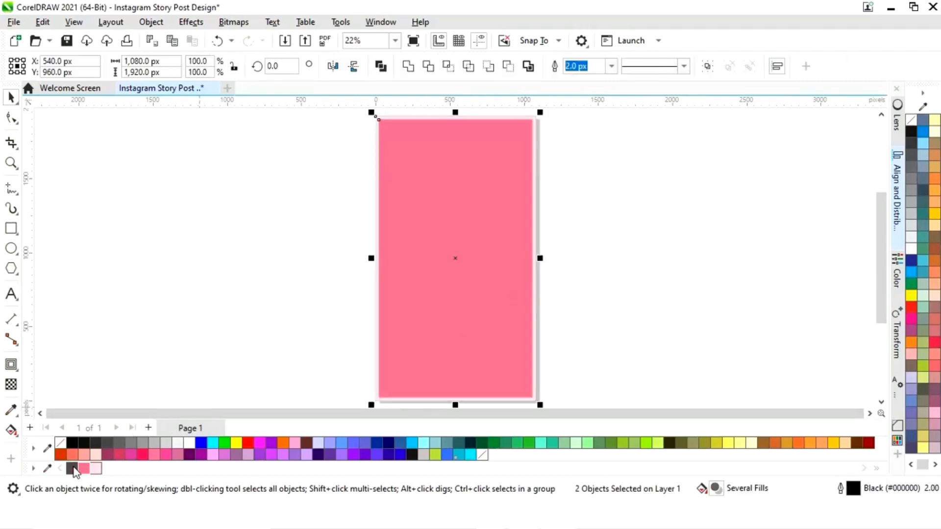
{"action": "left_click", "coordinate": [243, 315]}
Scale the inner pink rectangle down slightly about its center to about 1021 by 1850 px
{"action": "left_click", "coordinate": [518, 292]}
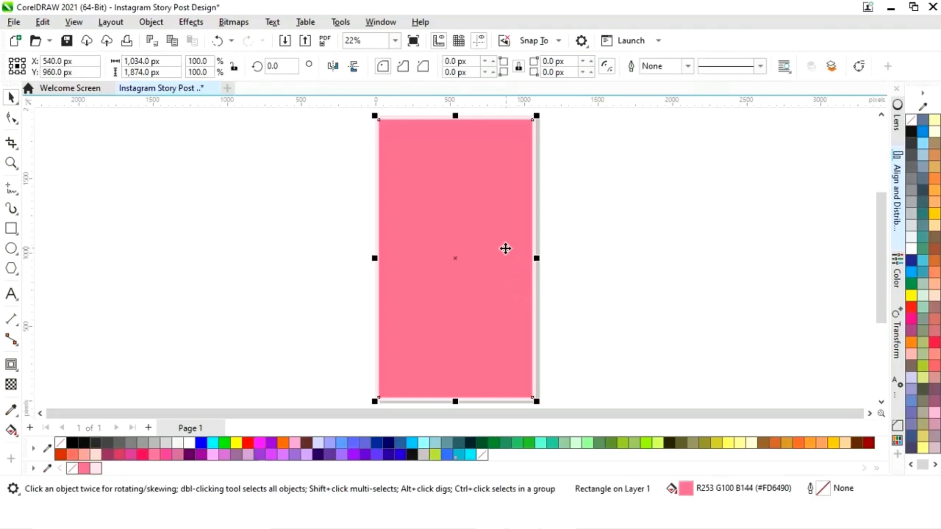
{"action": "key", "text": "z"}
{"action": "left_click_drag", "start_coordinate": [363, 127], "coordinate": [600, 205]}
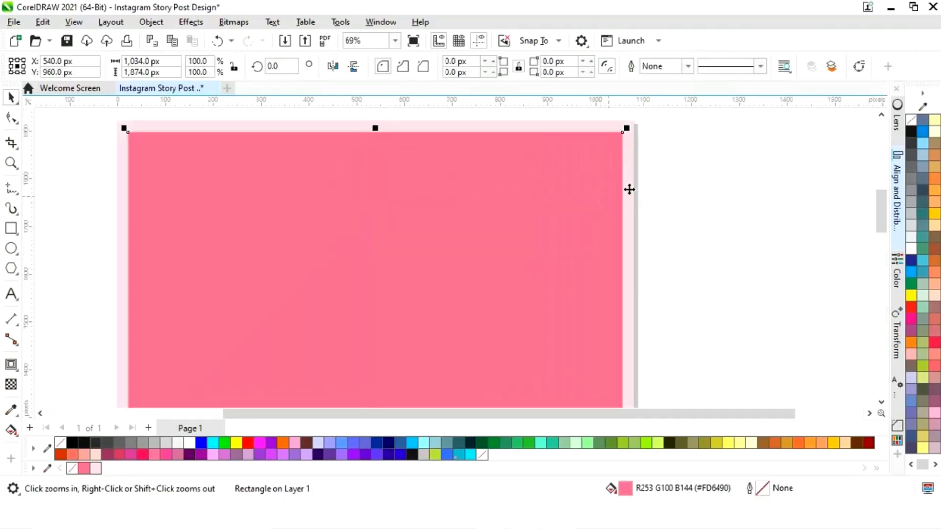
{"action": "left_click_drag", "start_coordinate": [629, 129], "coordinate": [628, 134]}
{"action": "key", "text": "F3"}
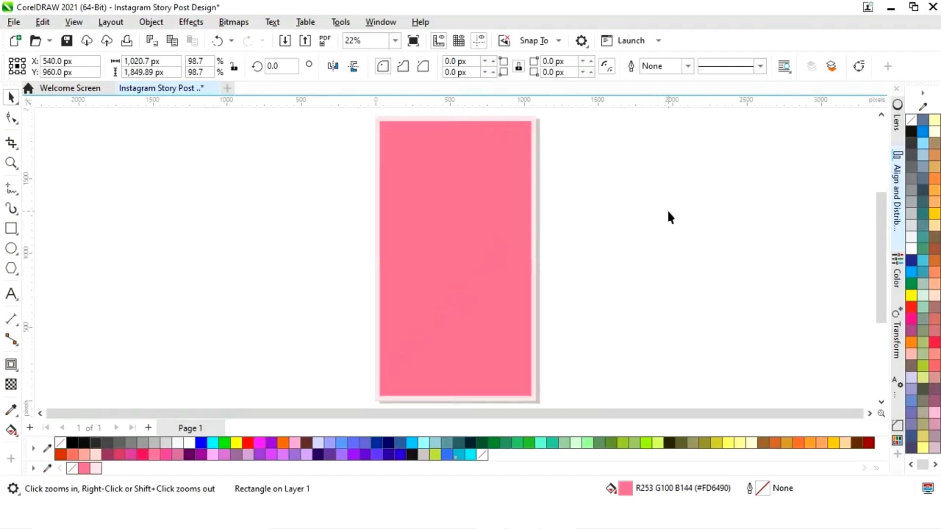
{"action": "key", "text": "space"}
{"action": "left_click", "coordinate": [671, 214]}
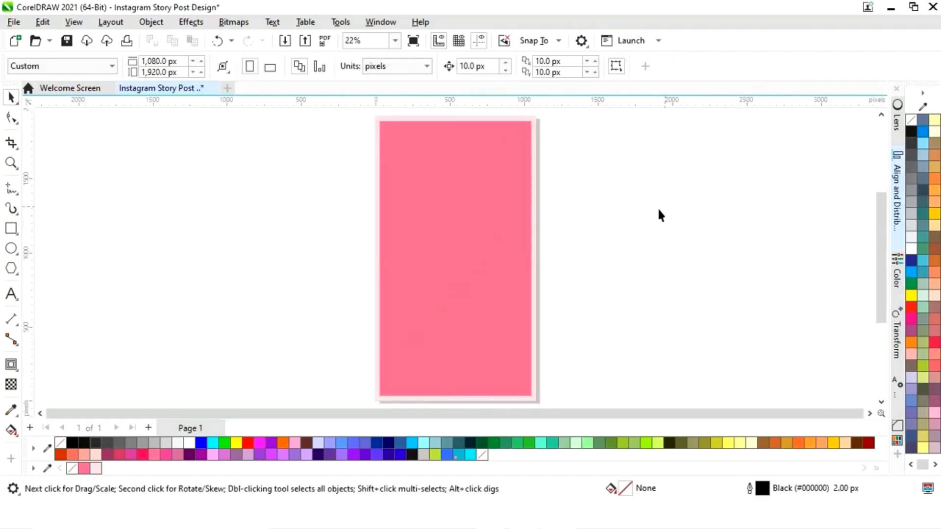
Apply a one-step inward Contour with an offset of about 28 px to the inner pink rectangle
{"action": "left_click", "coordinate": [489, 275]}
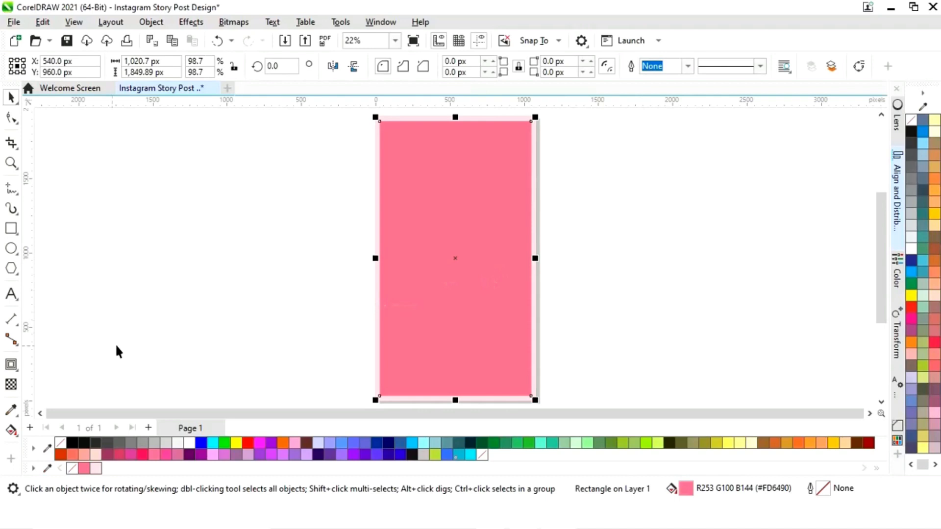
{"action": "left_click", "coordinate": [11, 365]}
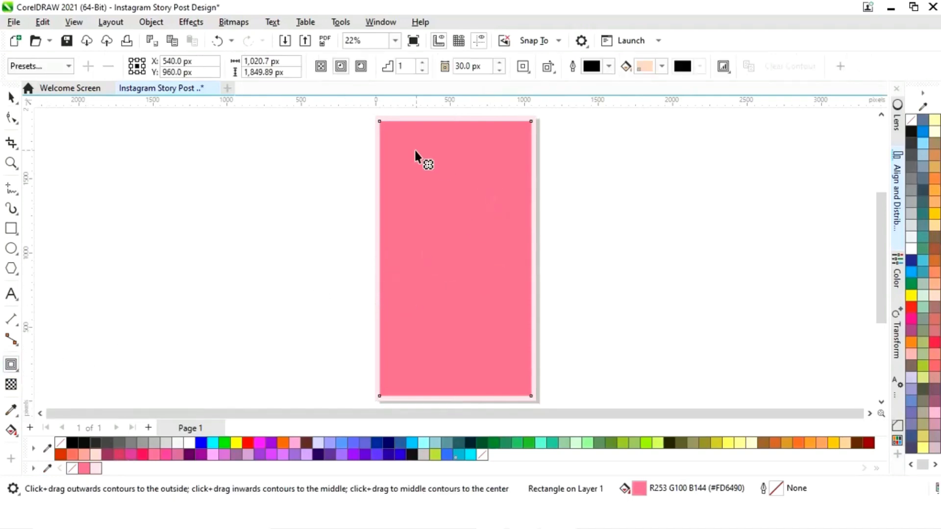
{"action": "left_click_drag", "start_coordinate": [381, 119], "coordinate": [380, 124]}
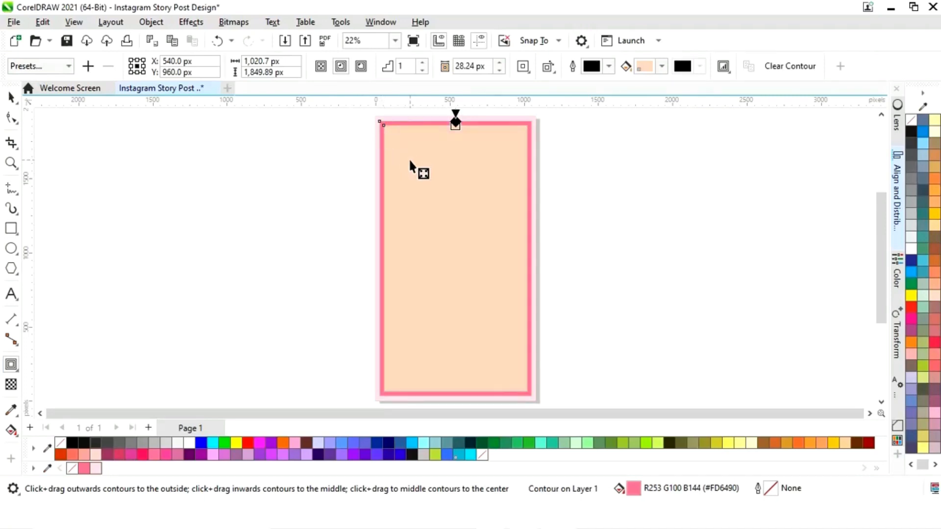
{"action": "left_click", "coordinate": [11, 97]}
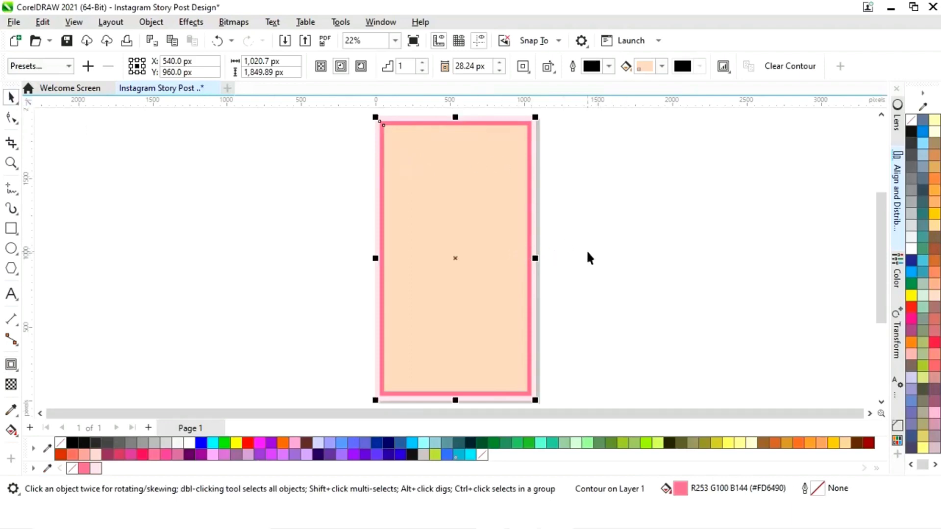
Break the contour apart and fill the separated inner rectangle with the document's light pink
{"action": "left_click", "coordinate": [586, 249]}
{"action": "left_click", "coordinate": [475, 268]}
{"action": "right_click", "coordinate": [476, 270]}
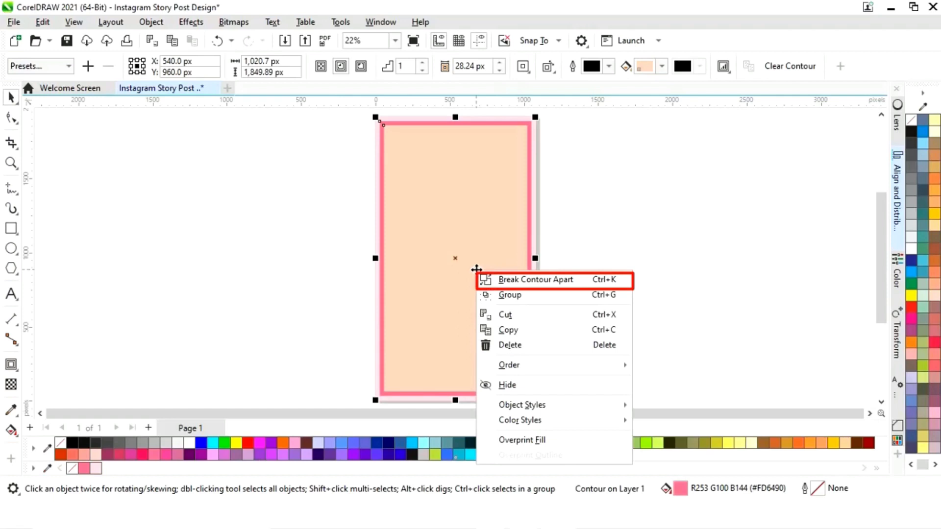
{"action": "left_click", "coordinate": [534, 281]}
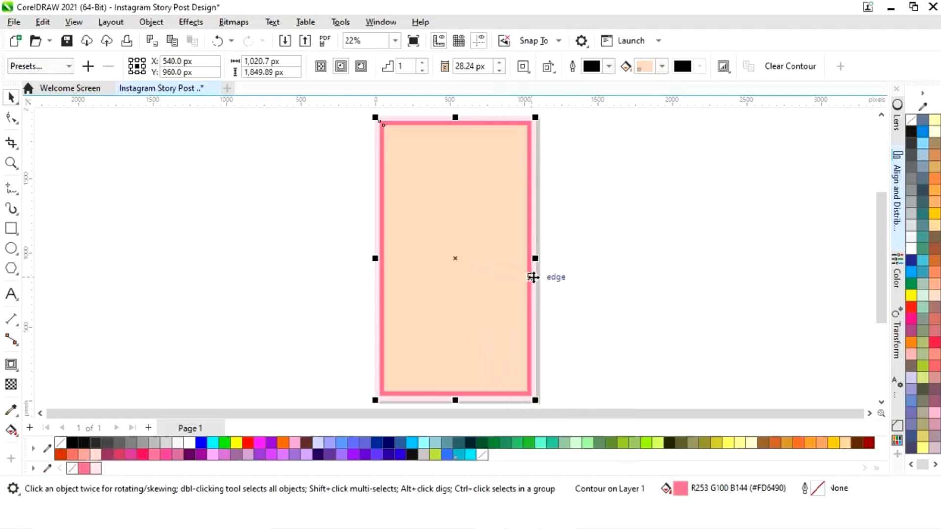
{"action": "left_click", "coordinate": [489, 292]}
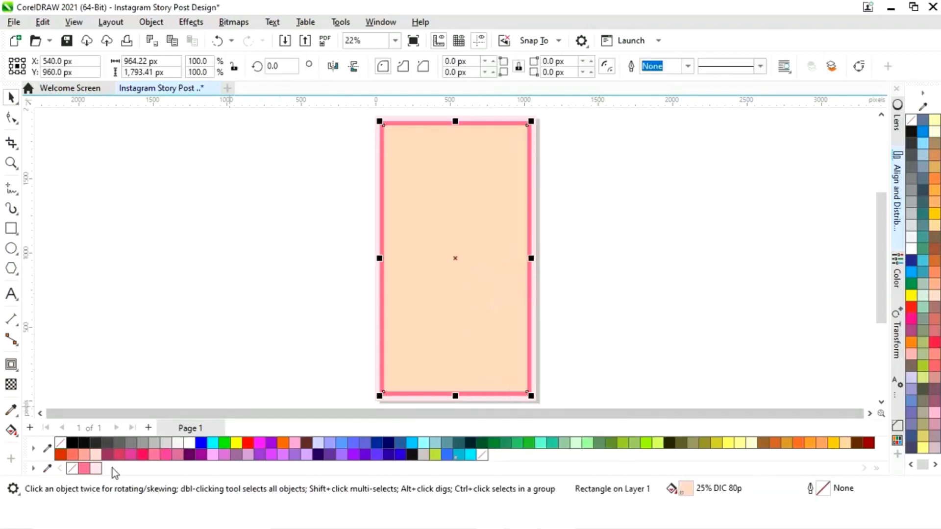
{"action": "left_click", "coordinate": [96, 468]}
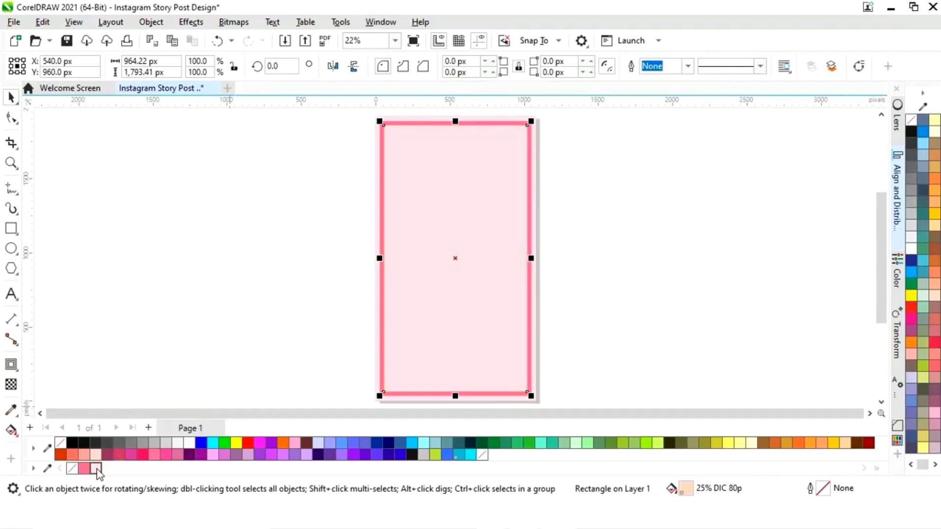
{"action": "left_click", "coordinate": [588, 287]}
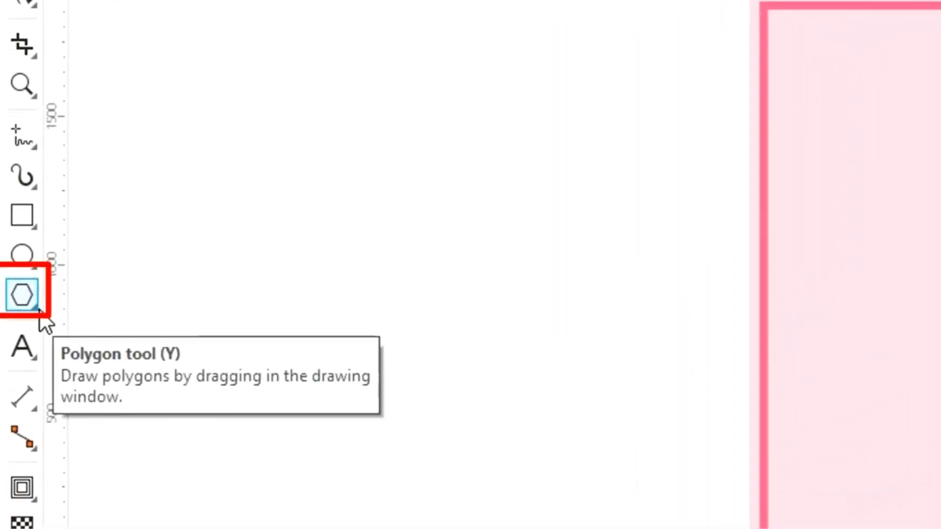
Draw a five-pointed star about 769 by 731 px in the empty area left of the page
{"action": "left_click", "coordinate": [36, 307]}
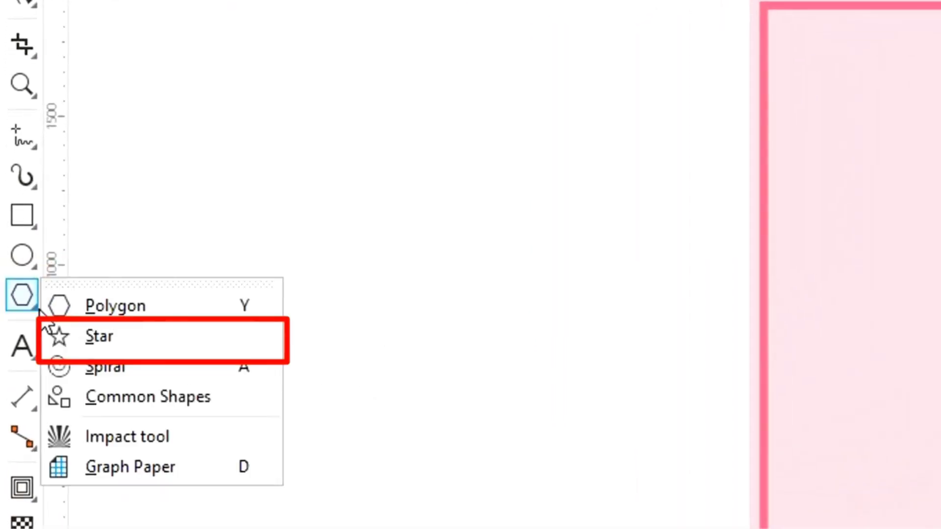
{"action": "left_click", "coordinate": [135, 336]}
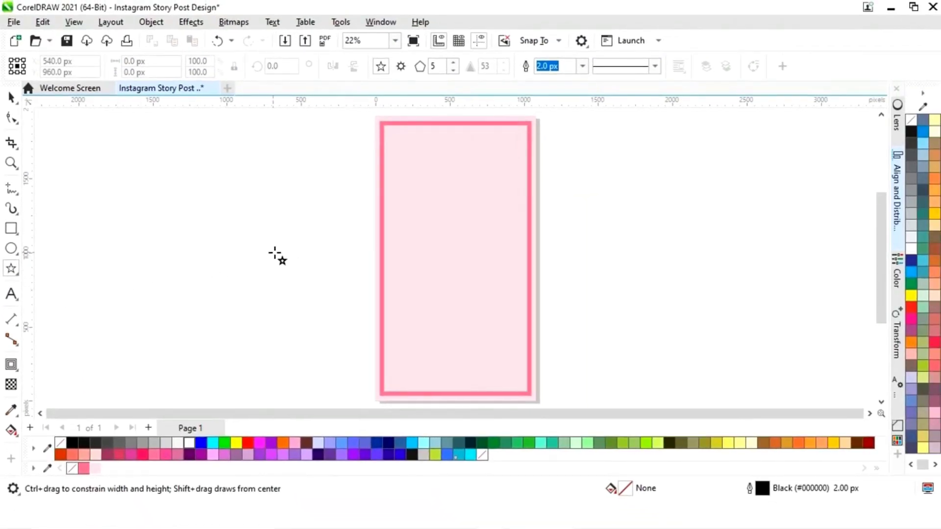
{"action": "left_click_drag", "start_coordinate": [269, 254], "coordinate": [312, 291]}
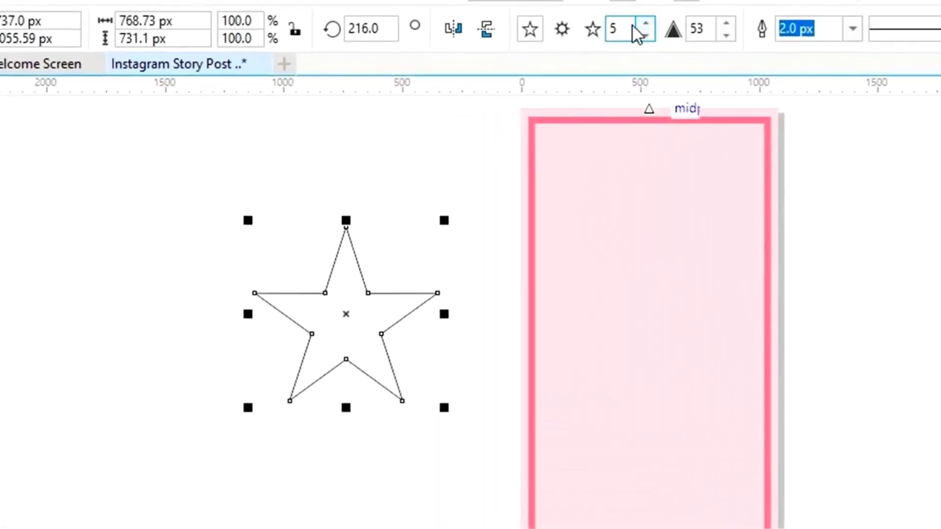
Set the star to 20 points with a sharpness of 6
{"action": "double_click", "coordinate": [614, 30]}
{"action": "type", "text": "20"}
{"action": "key", "text": "Return"}
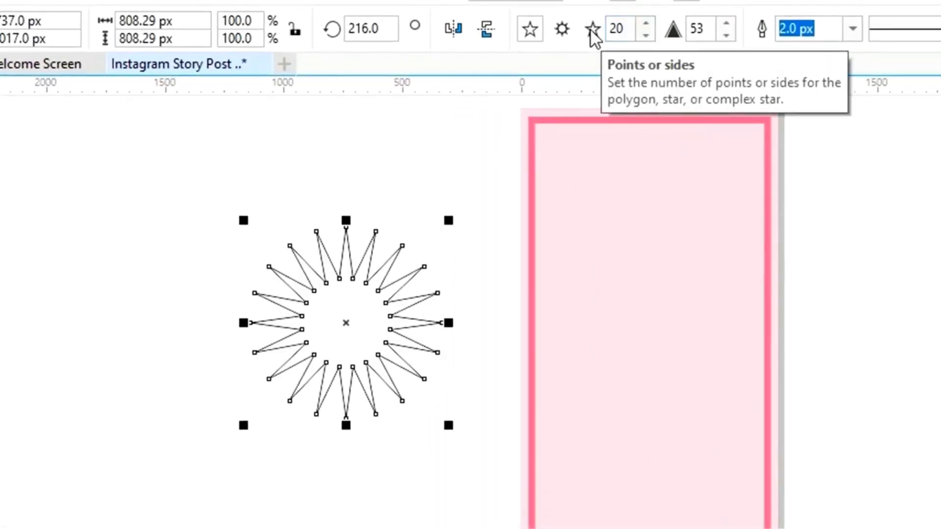
{"action": "left_click_drag", "start_coordinate": [710, 29], "coordinate": [690, 29]}
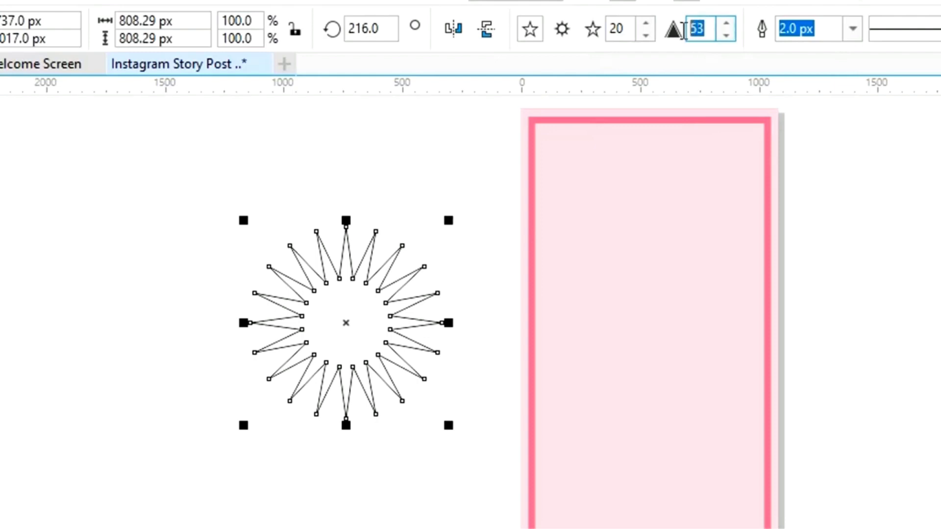
{"action": "type", "text": "6"}
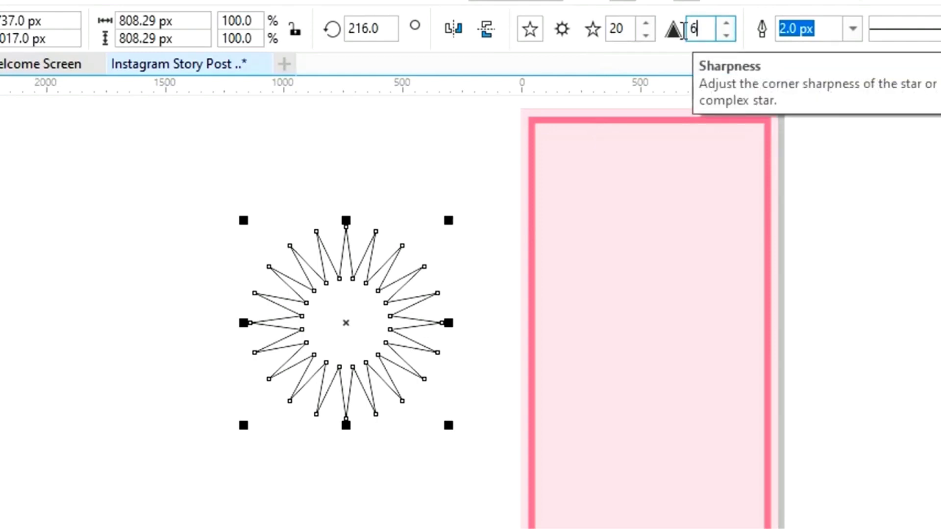
{"action": "key", "text": "Return"}
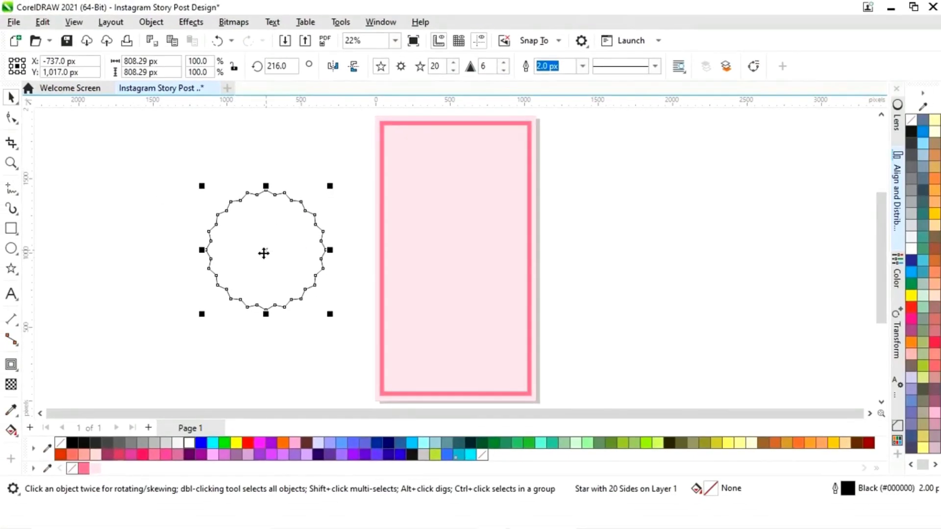
Convert the 20-point star to curves, then turn all its line segments into curves with symmetrical nodes
{"action": "right_click", "coordinate": [264, 253]}
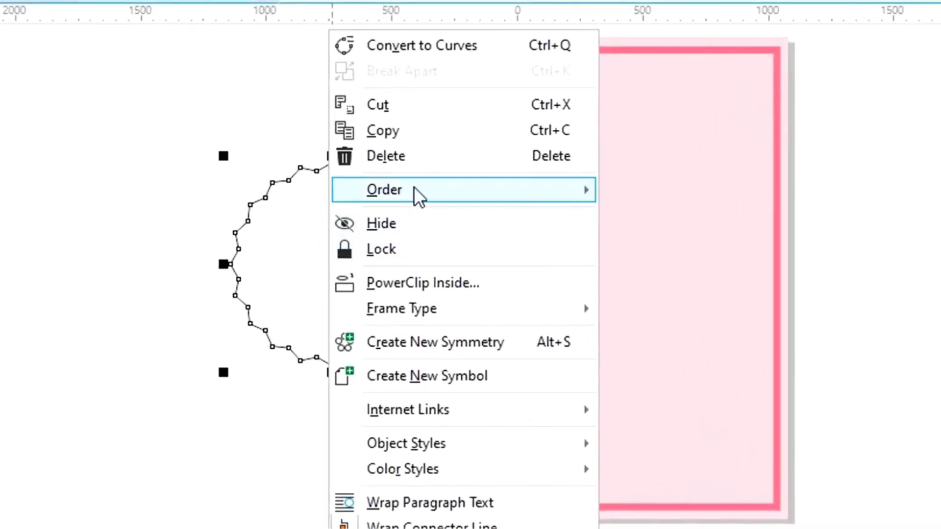
{"action": "left_click", "coordinate": [424, 47]}
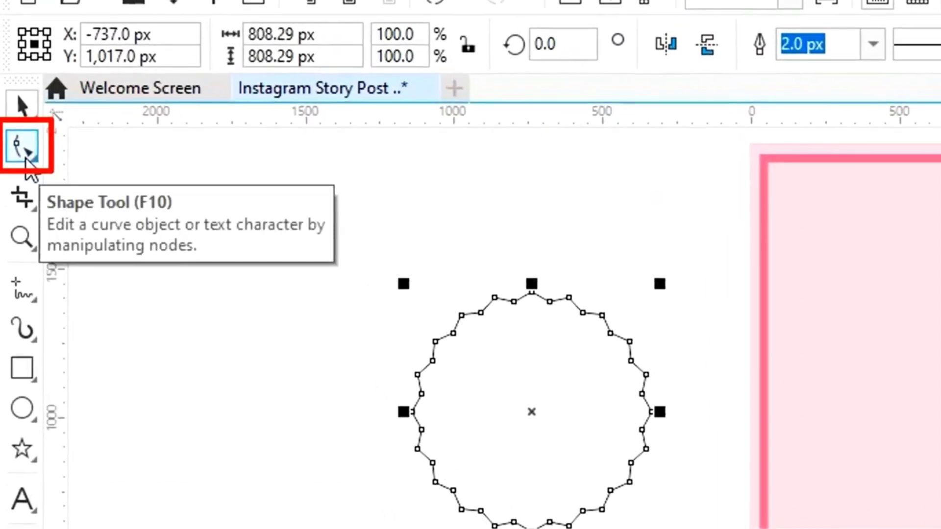
{"action": "left_click", "coordinate": [25, 155]}
{"action": "left_click_drag", "start_coordinate": [290, 218], "coordinate": [733, 528]}
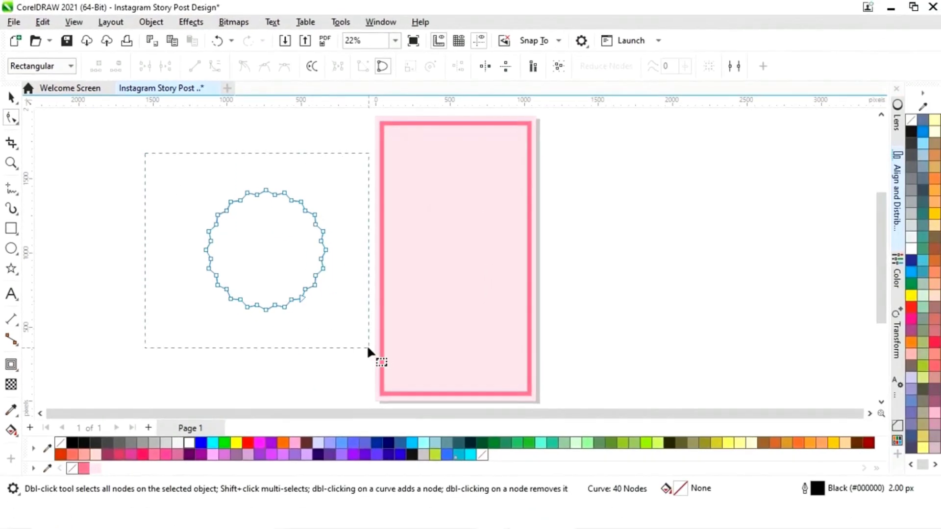
{"action": "left_click_drag", "start_coordinate": [368, 348], "coordinate": [363, 344]}
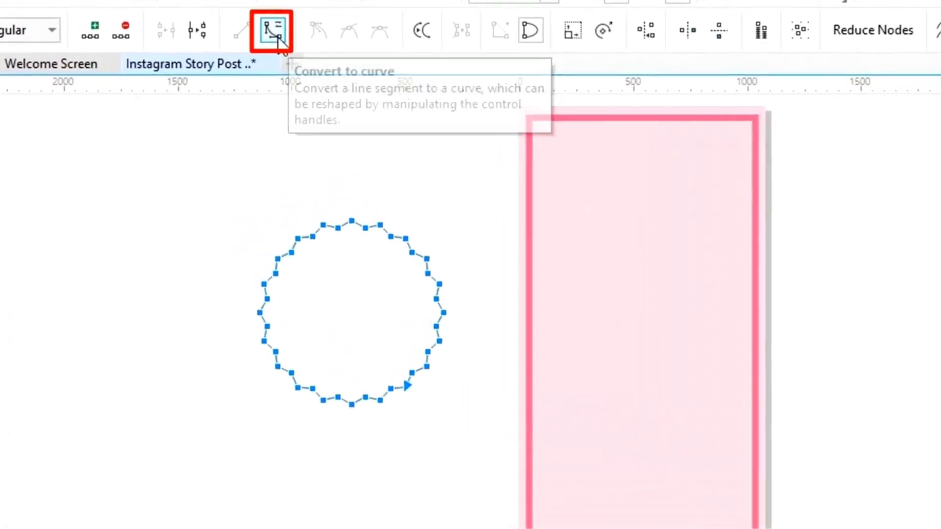
{"action": "left_click", "coordinate": [278, 37]}
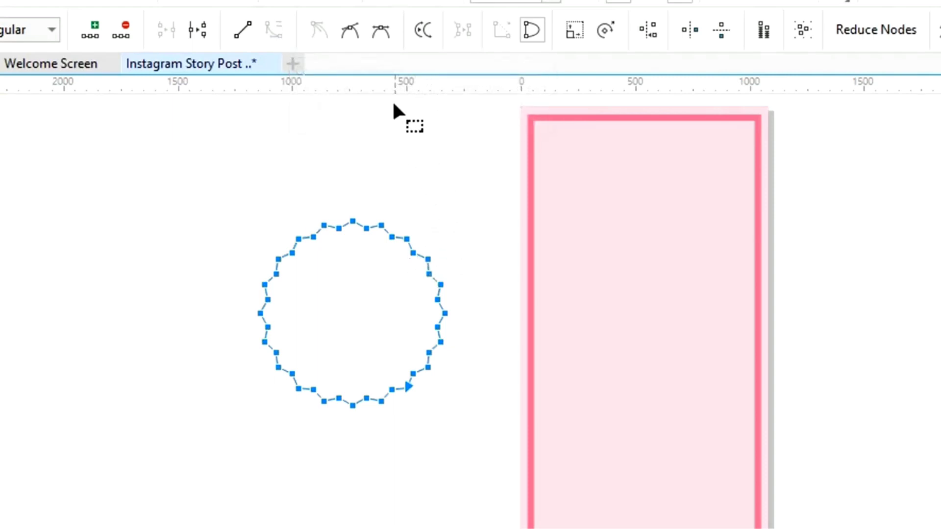
{"action": "left_click", "coordinate": [380, 32]}
{"action": "left_click", "coordinate": [11, 97]}
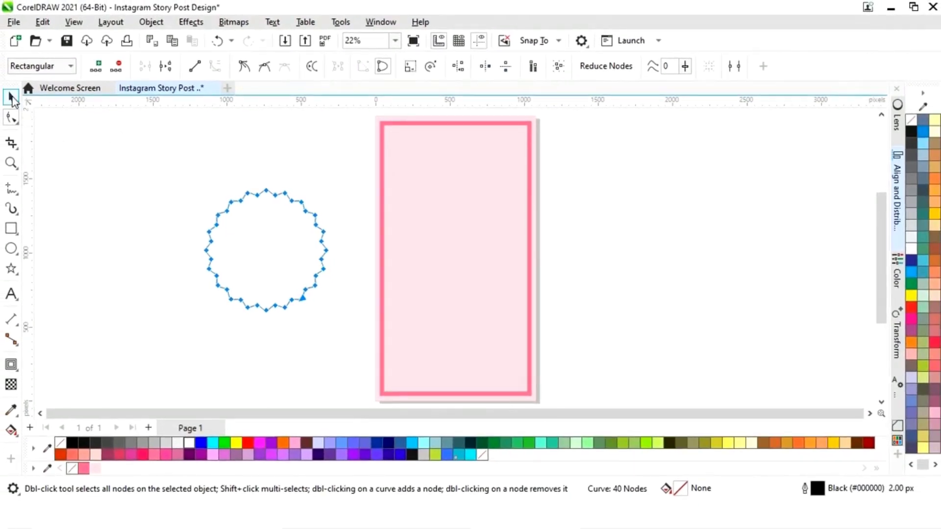
{"action": "key", "text": "ctrl+z"}
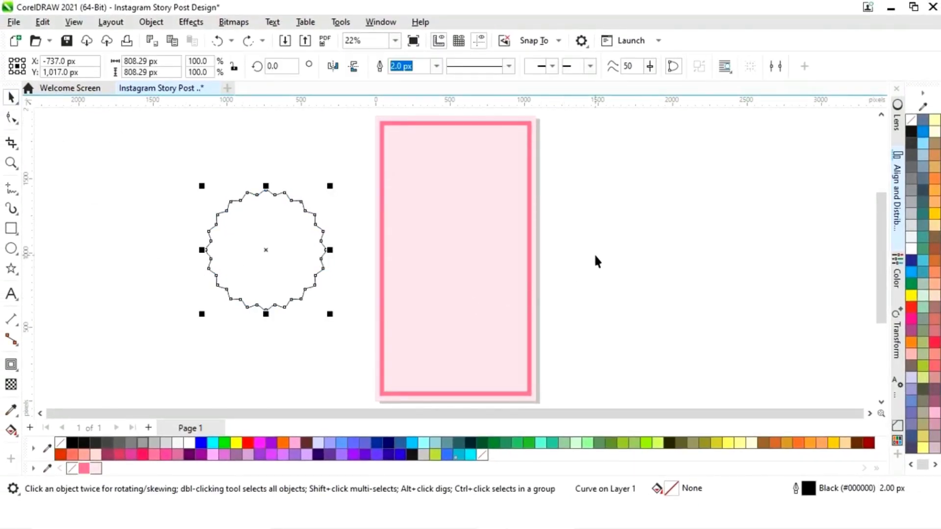
Move the scalloped shape over the lower part of the page and enlarge it to about 1230 by 1230 px, roughly centered horizontally
{"action": "left_click_drag", "start_coordinate": [259, 266], "coordinate": [440, 376]}
{"action": "left_click_drag", "start_coordinate": [507, 307], "coordinate": [533, 272]}
{"action": "left_click_drag", "start_coordinate": [441, 364], "coordinate": [459, 370]}
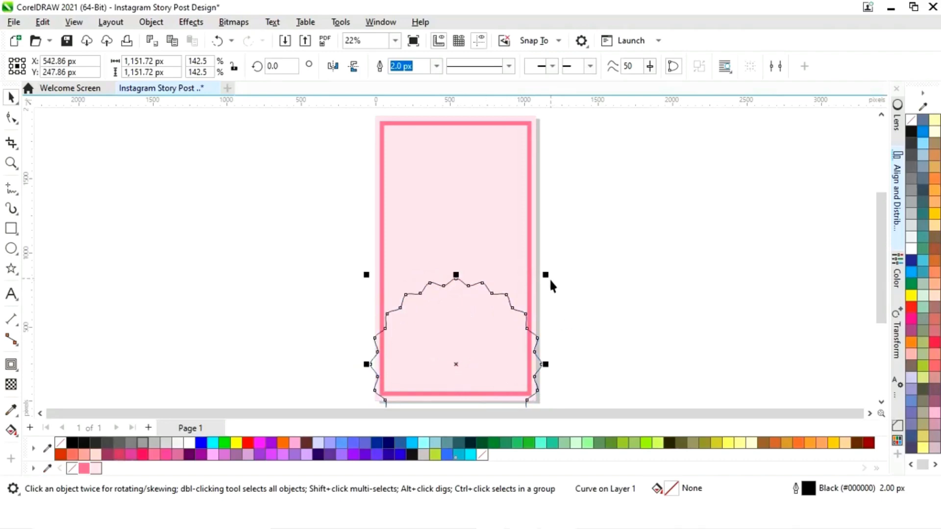
{"action": "left_click_drag", "start_coordinate": [546, 275], "coordinate": [555, 252]}
{"action": "left_click_drag", "start_coordinate": [458, 337], "coordinate": [455, 348]}
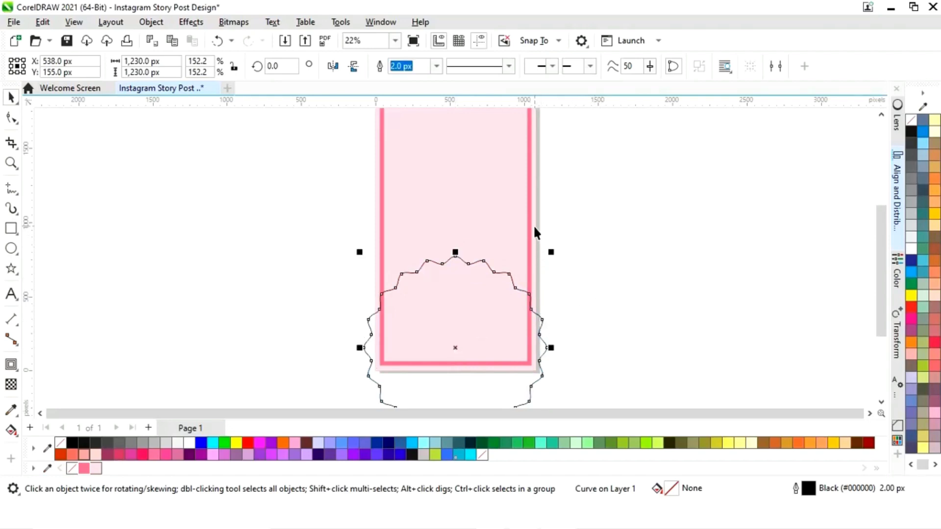
Intersect the scalloped shape with the outer light pink rectangle and fill the resulting piece with R253 G100 B144 (#FD6490)
{"action": "left_click", "coordinate": [533, 225], "text": "shift"}
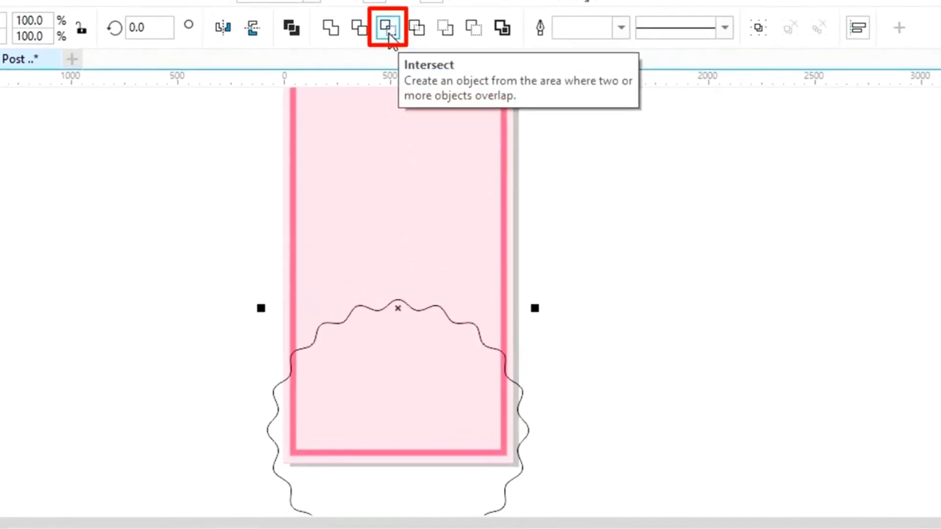
{"action": "left_click", "coordinate": [391, 37]}
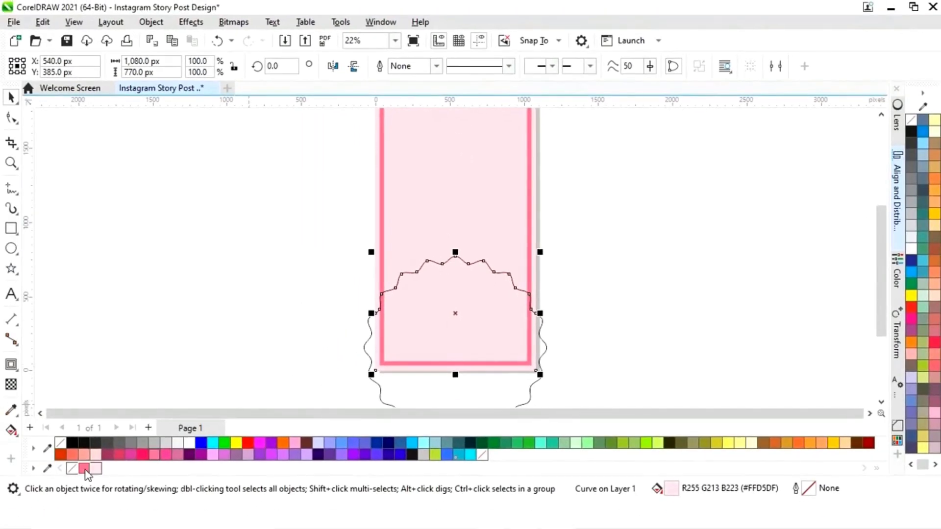
{"action": "left_click", "coordinate": [84, 469]}
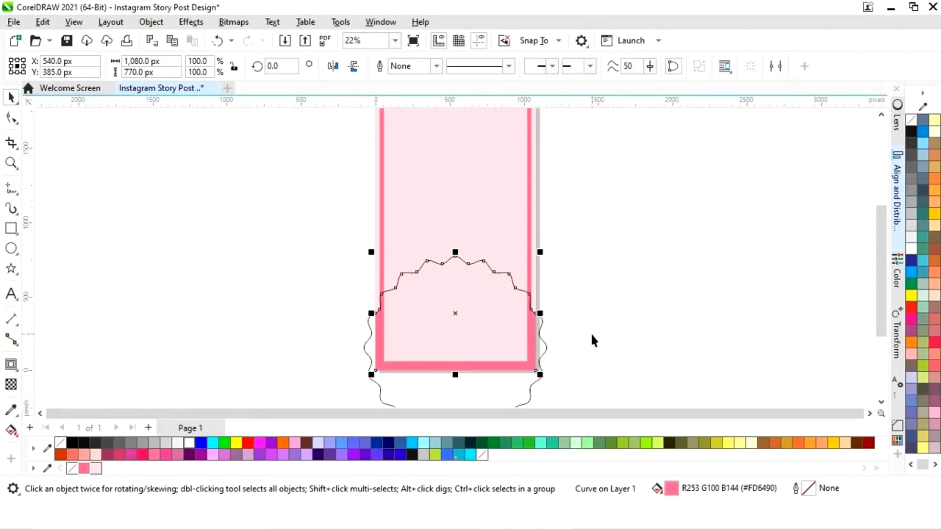
Bring the pink scalloped piece to the front and delete the leftover scalloped outline
{"action": "key", "text": "shift+Page_Up"}
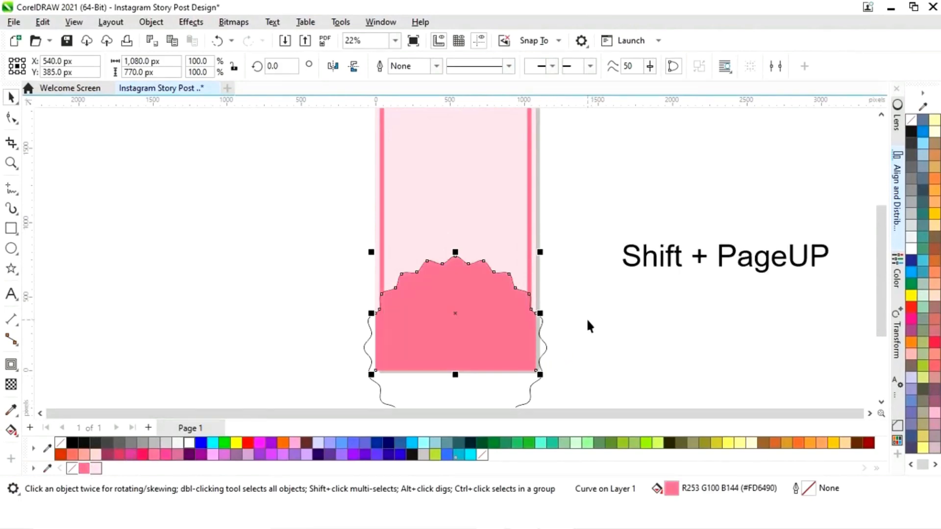
{"action": "left_click", "coordinate": [527, 395]}
{"action": "left_click", "coordinate": [528, 396]}
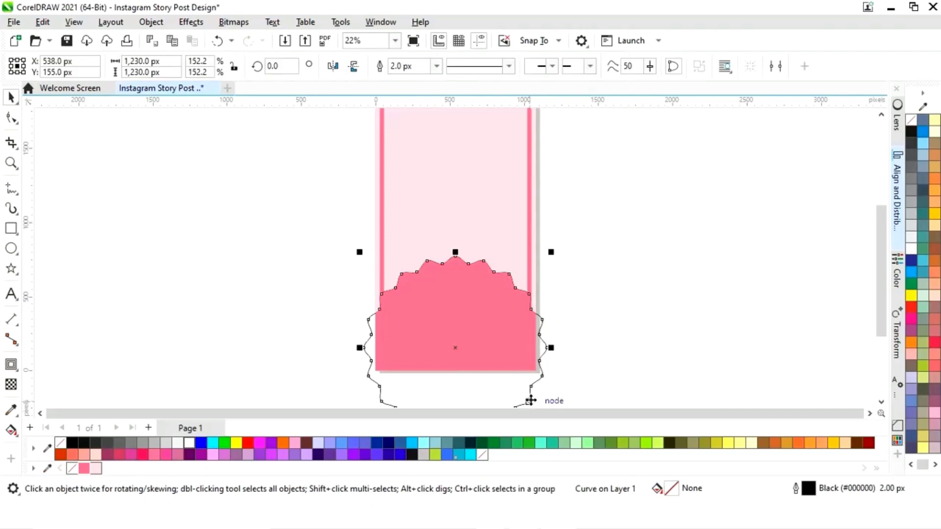
{"action": "key", "text": "Delete"}
{"action": "left_click", "coordinate": [465, 331]}
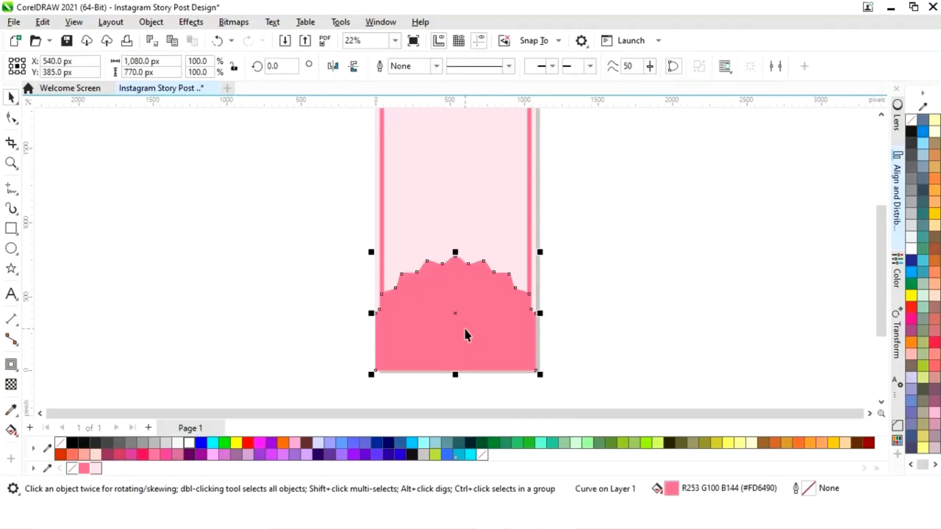
{"action": "left_click", "coordinate": [590, 247]}
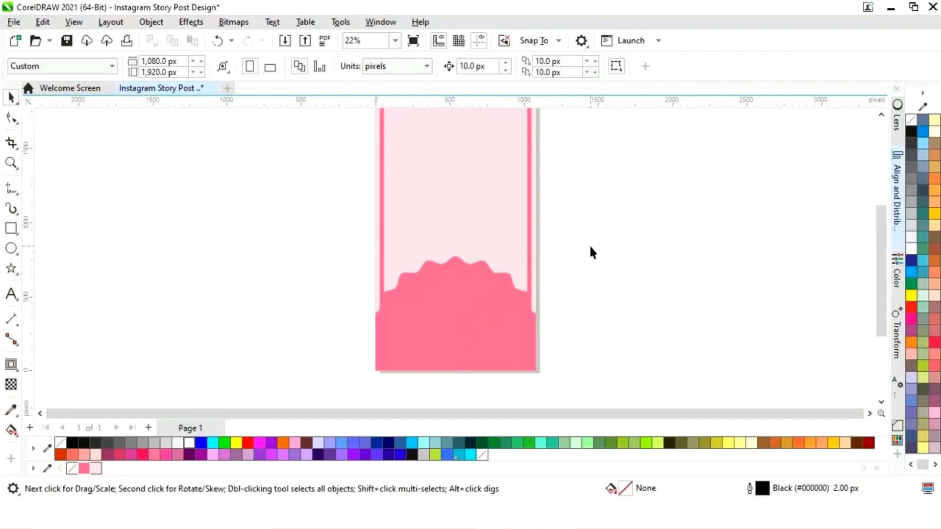
Draw a rectangle about 719 by 445 px in the empty area left of the page
{"action": "scroll", "coordinate": [291, 338], "scroll_direction": "up", "scroll_amount": 1}
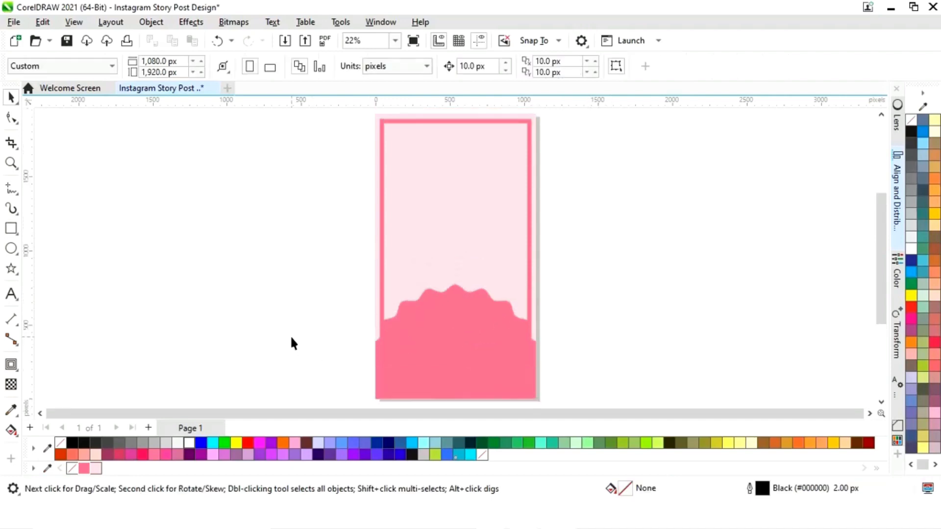
{"action": "left_click", "coordinate": [12, 228]}
{"action": "left_click_drag", "start_coordinate": [179, 235], "coordinate": [288, 302]}
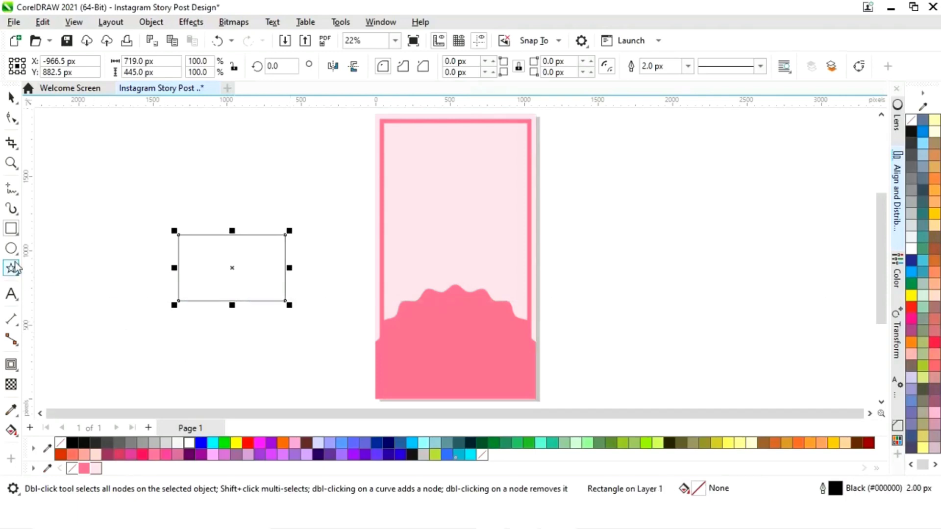
Draw a six-sided polygon about 628 by 726 px below the rectangle beside the page
{"action": "left_click", "coordinate": [17, 274]}
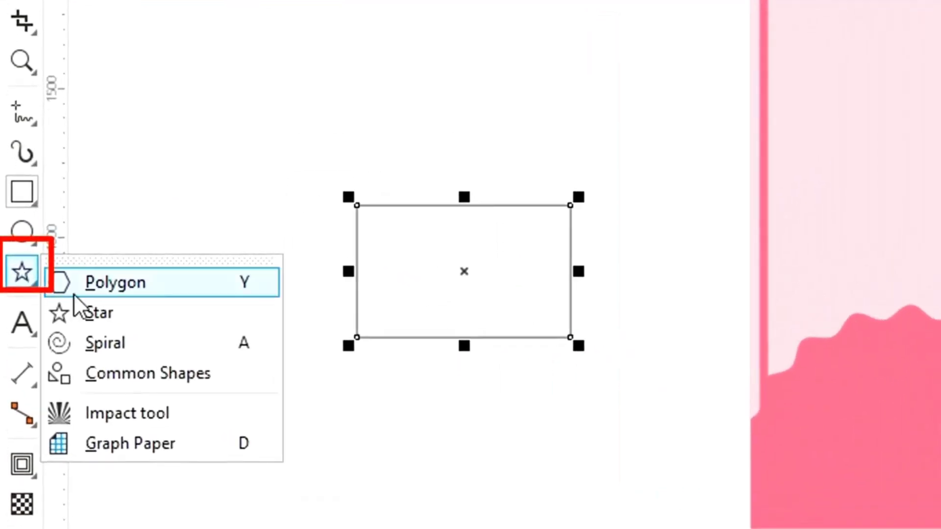
{"action": "left_click", "coordinate": [112, 285]}
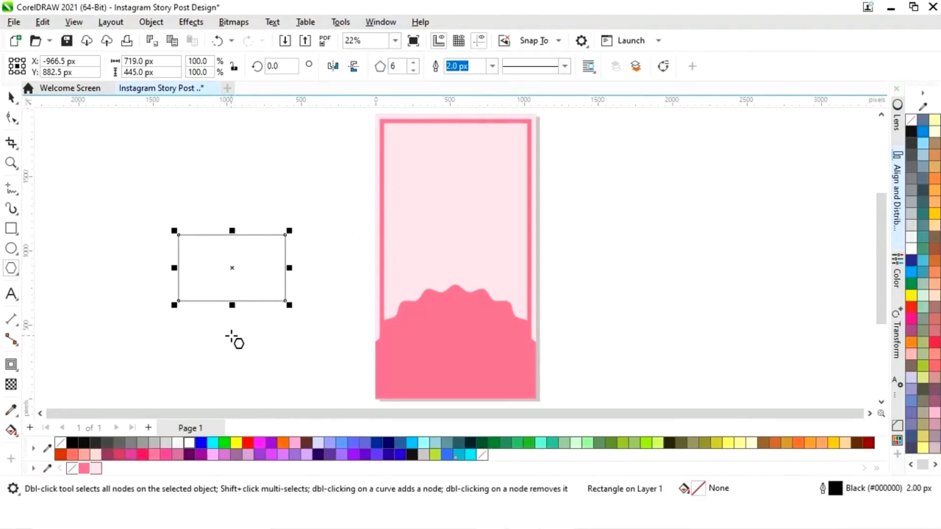
{"action": "left_click_drag", "start_coordinate": [234, 337], "coordinate": [283, 366]}
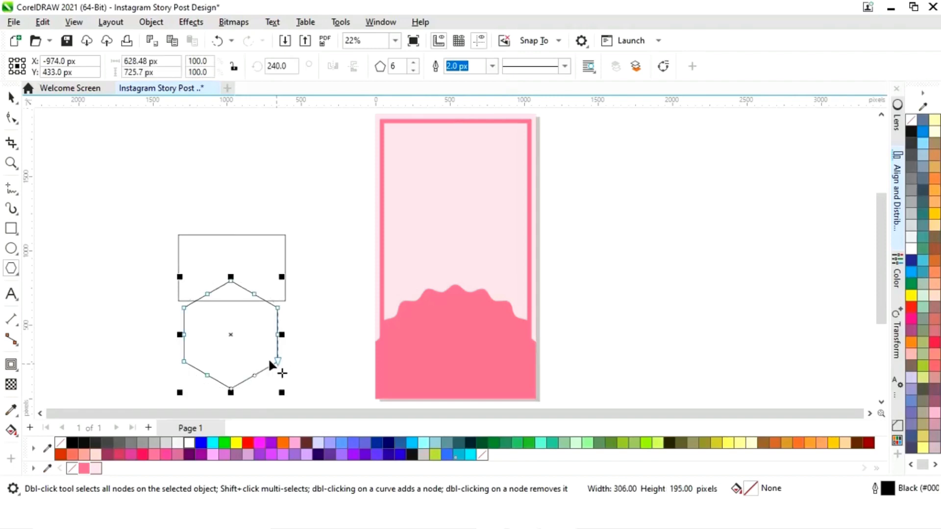
Separate the two outline shapes by moving the rectangle up and left and placing the hexagon below and to its right
{"action": "left_click", "coordinate": [10, 97]}
{"action": "left_click_drag", "start_coordinate": [233, 338], "coordinate": [287, 342]}
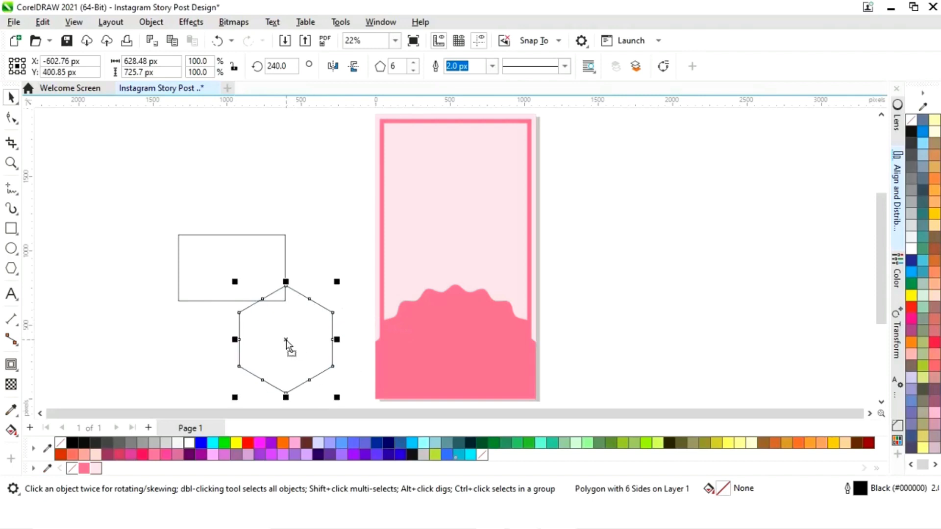
{"action": "left_click_drag", "start_coordinate": [256, 251], "coordinate": [226, 183]}
{"action": "left_click", "coordinate": [290, 342]}
{"action": "left_click_drag", "start_coordinate": [289, 343], "coordinate": [299, 320]}
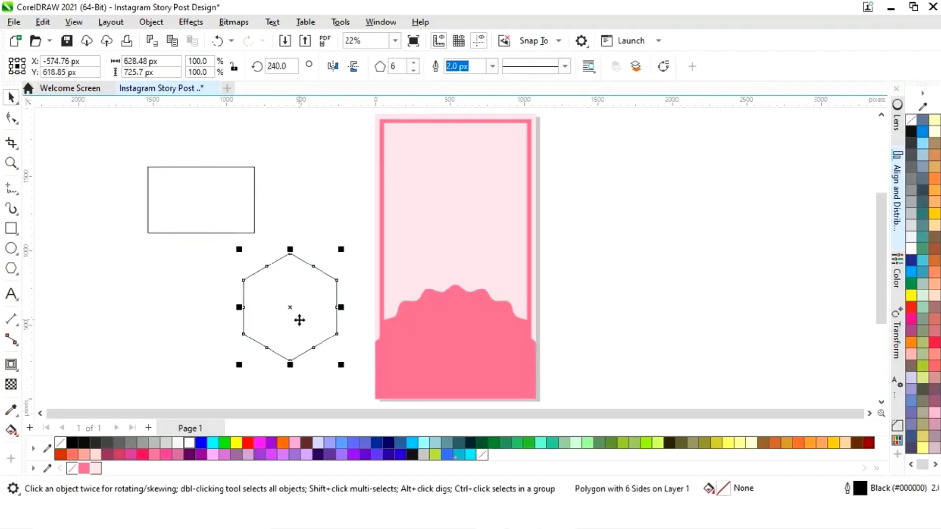
Round the corners of the hexagon beside the page with a 150 px fillet
{"action": "left_click_drag", "start_coordinate": [158, 192], "coordinate": [440, 395]}
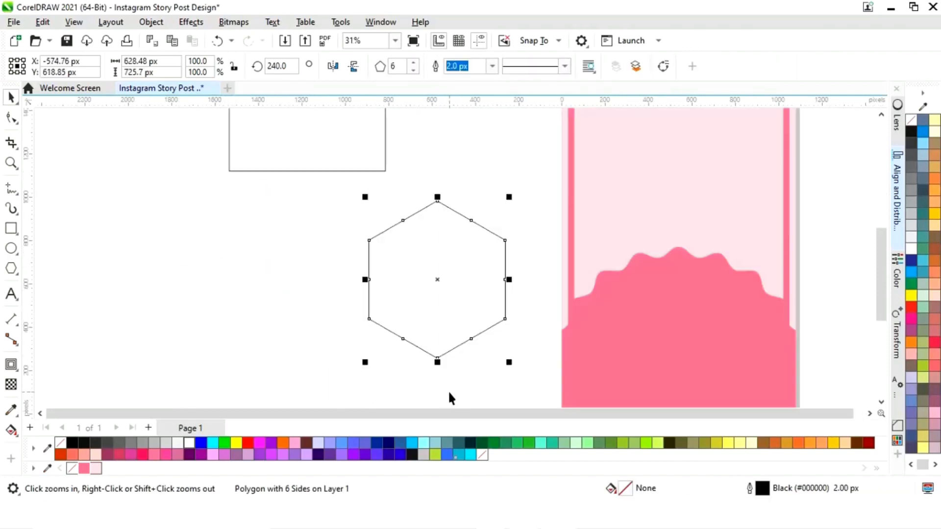
{"action": "left_click", "coordinate": [869, 413]}
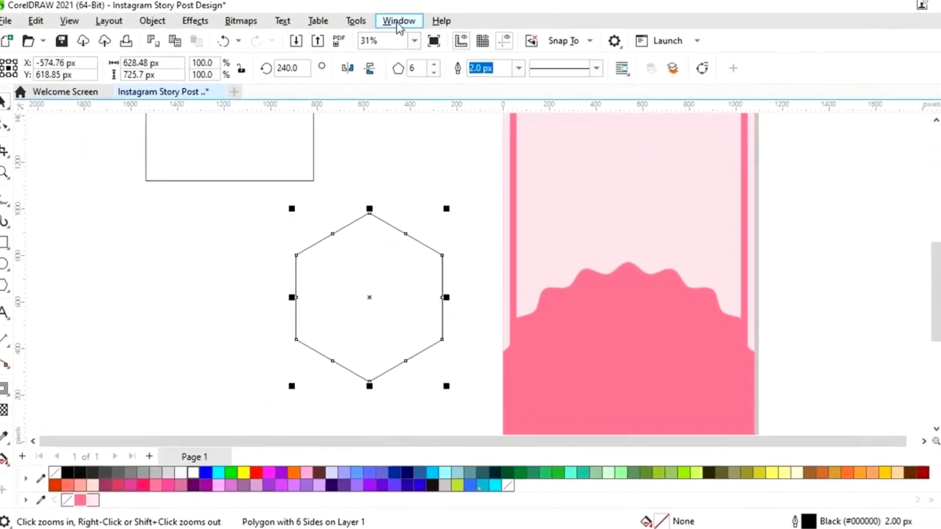
{"action": "left_click", "coordinate": [399, 22]}
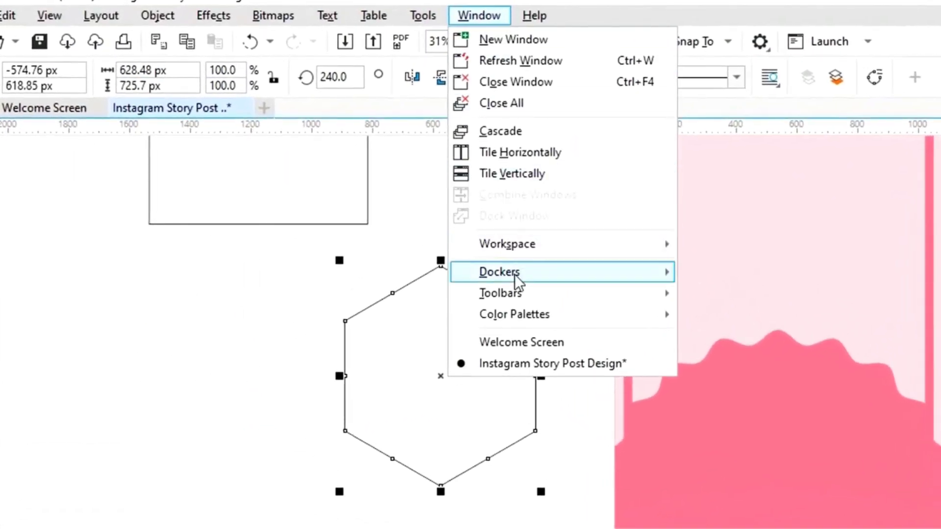
{"action": "mouse_move", "coordinate": [426, 218]}
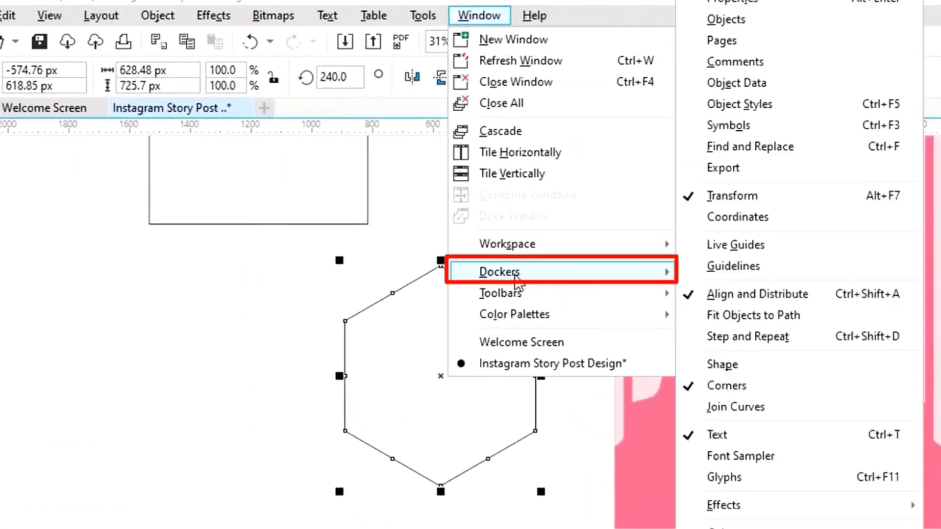
{"action": "left_click", "coordinate": [730, 387]}
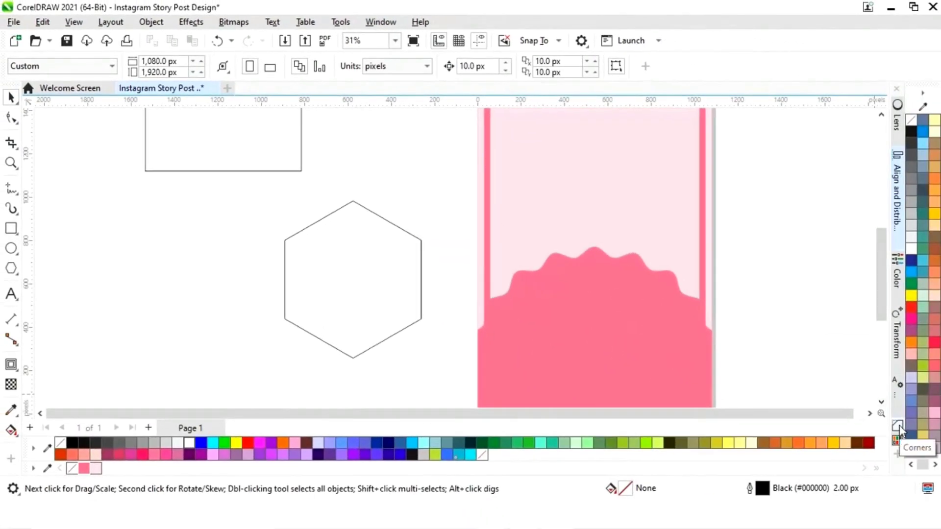
{"action": "left_click", "coordinate": [898, 426]}
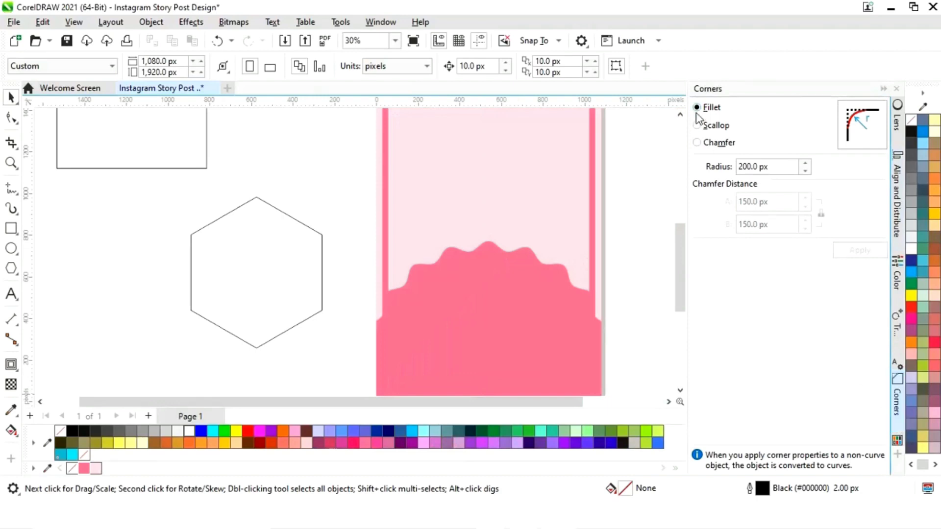
{"action": "left_click", "coordinate": [322, 298]}
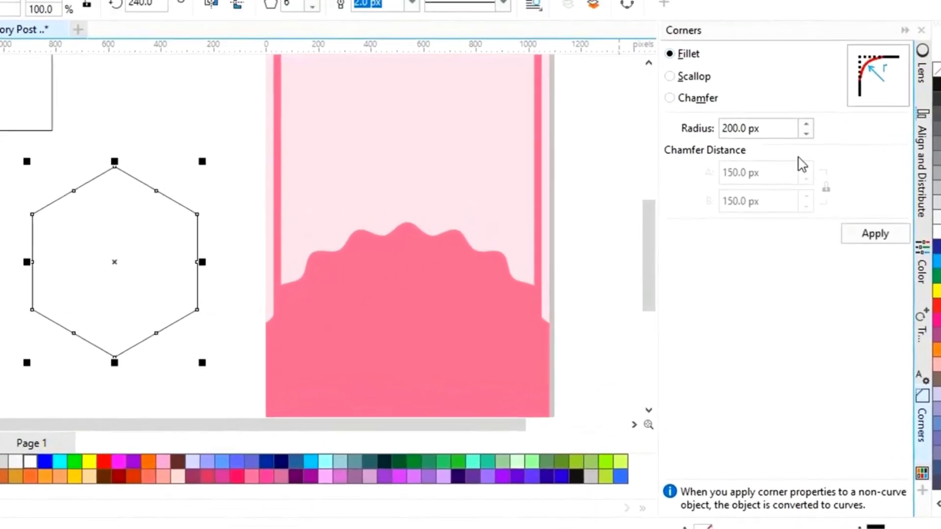
{"action": "double_click", "coordinate": [735, 128]}
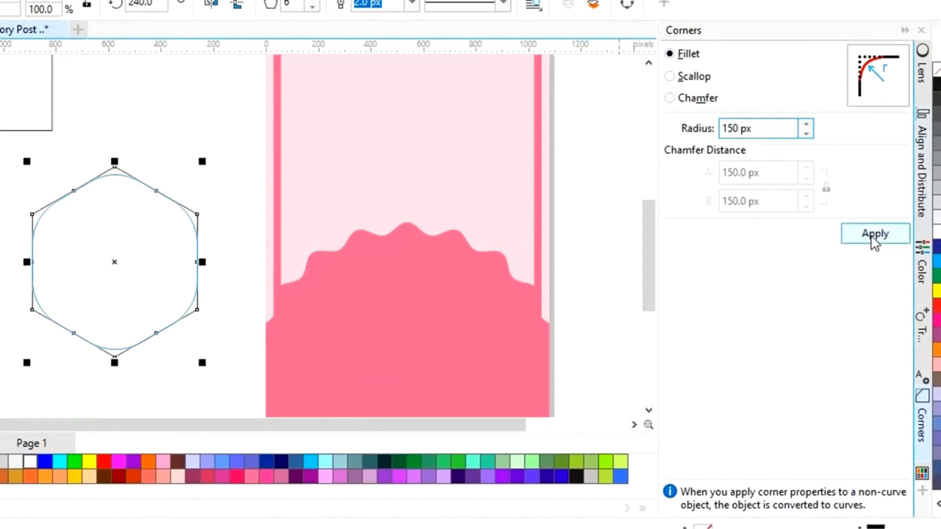
{"action": "left_click", "coordinate": [871, 237]}
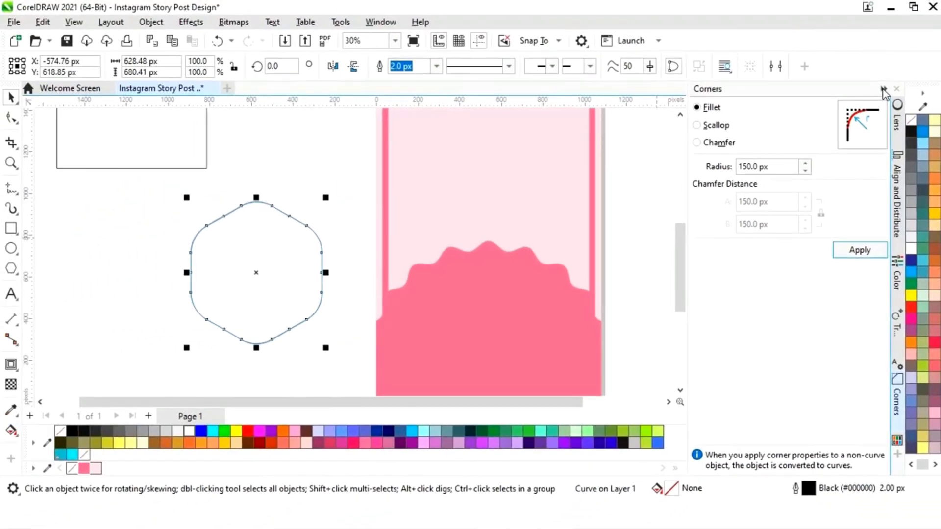
{"action": "left_click", "coordinate": [884, 91]}
{"action": "left_click", "coordinate": [762, 237]}
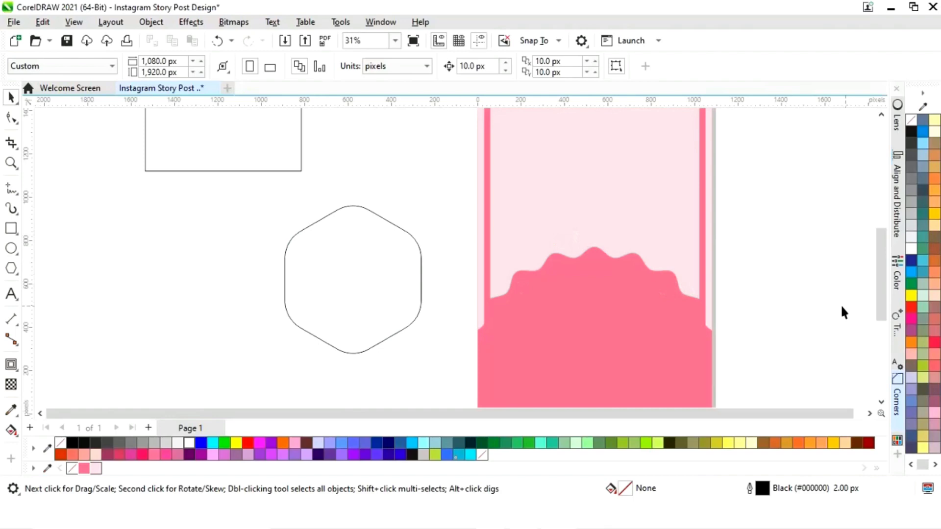
Move the rectangle down beside the rounded hexagon, and place the hexagon over the rectangle's lower half
{"action": "left_click_drag", "start_coordinate": [222, 171], "coordinate": [199, 293]}
{"action": "left_click", "coordinate": [370, 290]}
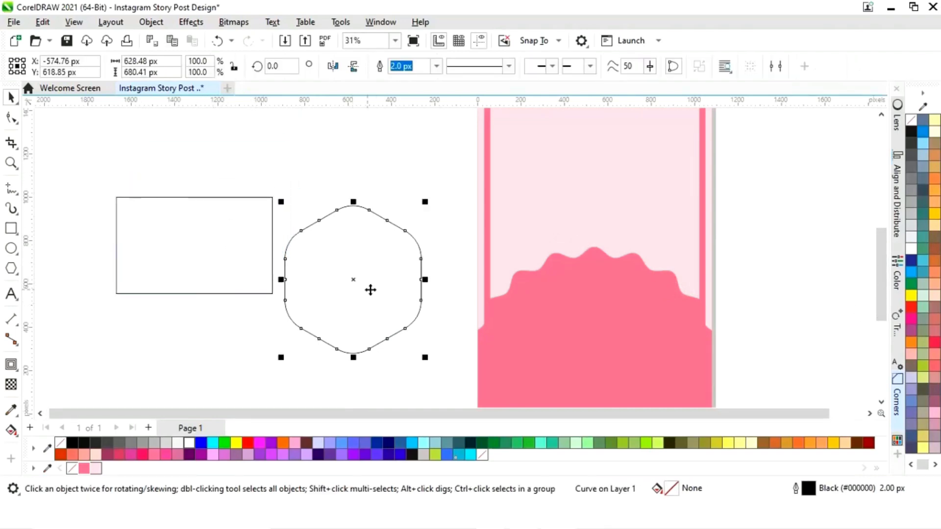
{"action": "left_click_drag", "start_coordinate": [371, 290], "coordinate": [196, 328]}
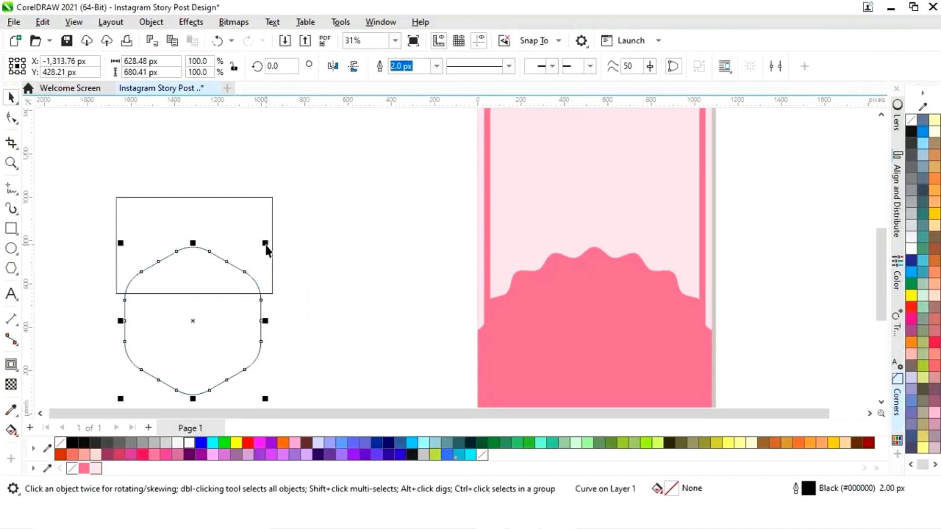
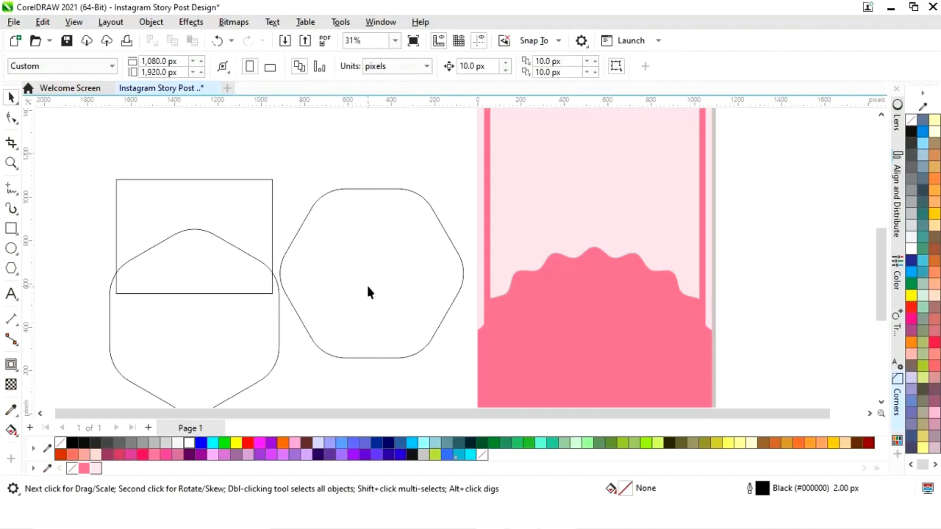
Enlarge the rectangle to about 772 by 564 px and position the rotated hexagon over its right edge, level with its top
{"action": "left_click_drag", "start_coordinate": [371, 271], "coordinate": [301, 279]}
{"action": "left_click", "coordinate": [416, 168]}
{"action": "left_click", "coordinate": [210, 180]}
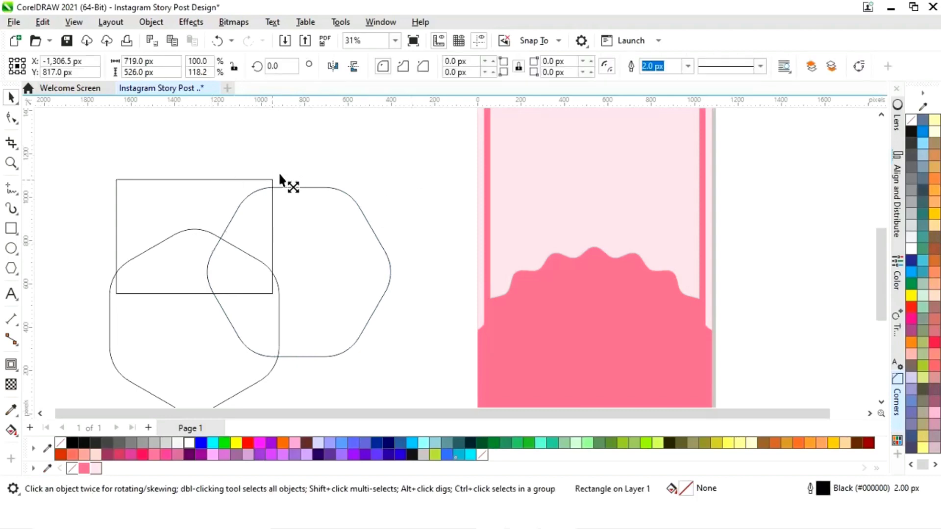
{"action": "left_click_drag", "start_coordinate": [278, 171], "coordinate": [296, 178]}
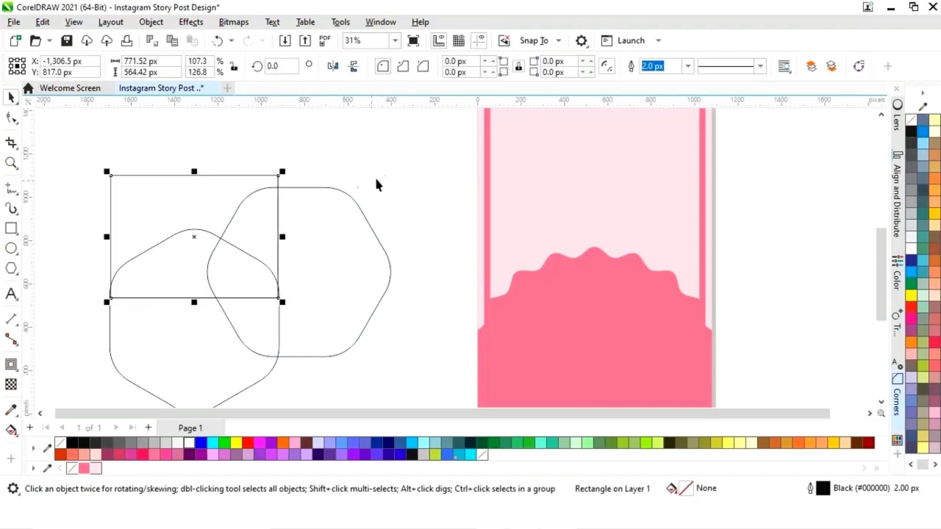
{"action": "left_click", "coordinate": [314, 315]}
{"action": "left_click_drag", "start_coordinate": [303, 279], "coordinate": [334, 259]}
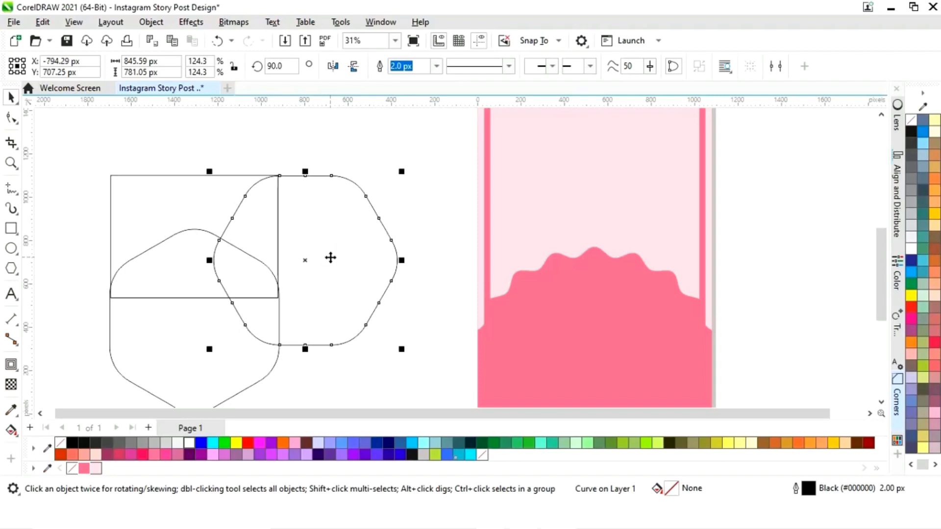
Place a copy of the rotated hexagon over the rectangle's left edge, mirroring the position of the one on the right
{"action": "left_click", "coordinate": [40, 413]}
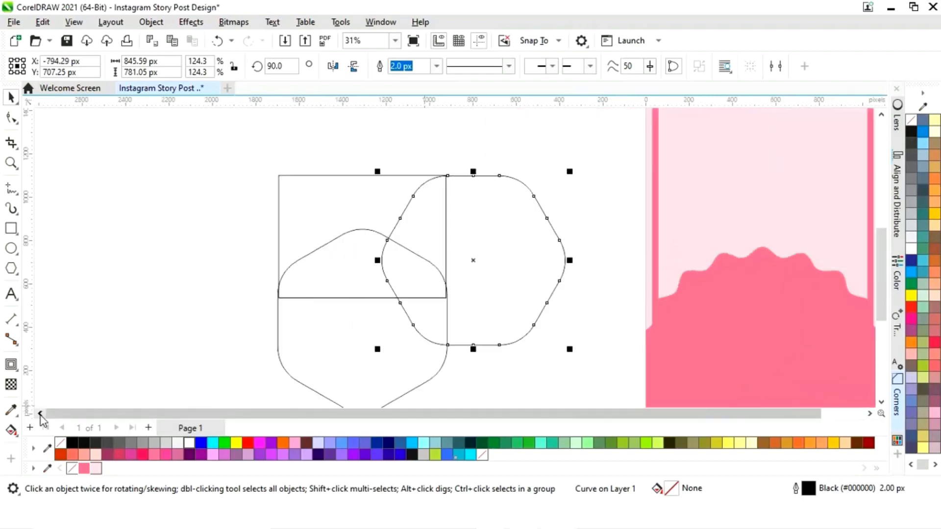
{"action": "left_click_drag", "start_coordinate": [566, 258], "coordinate": [310, 258]}
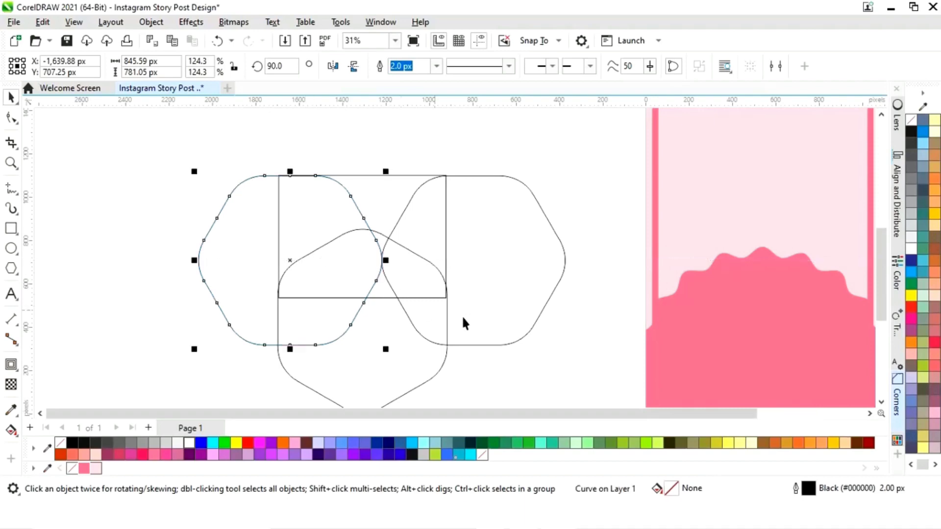
{"action": "key", "text": "Left"}
{"action": "key", "text": "Left"}
{"action": "key", "text": "Left"}
{"action": "key", "text": "Left"}
{"action": "key", "text": "Left"}
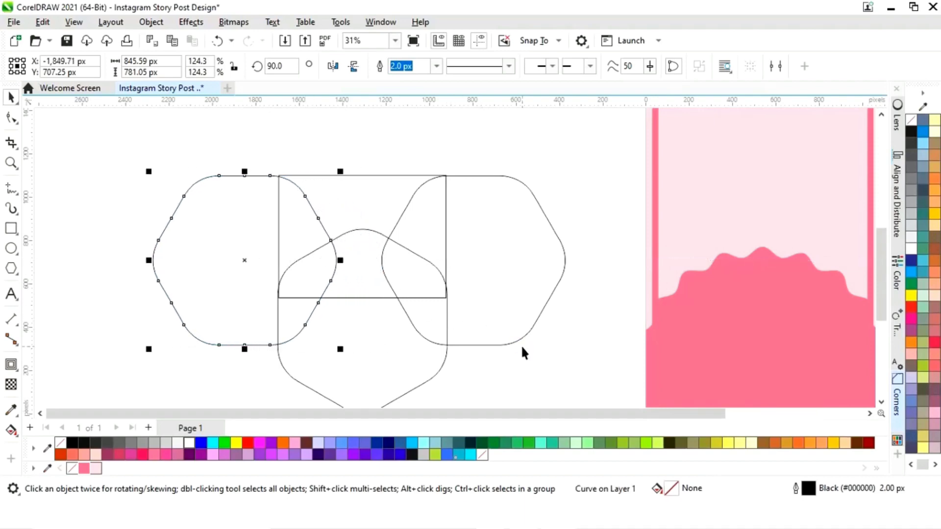
{"action": "key", "text": "Right"}
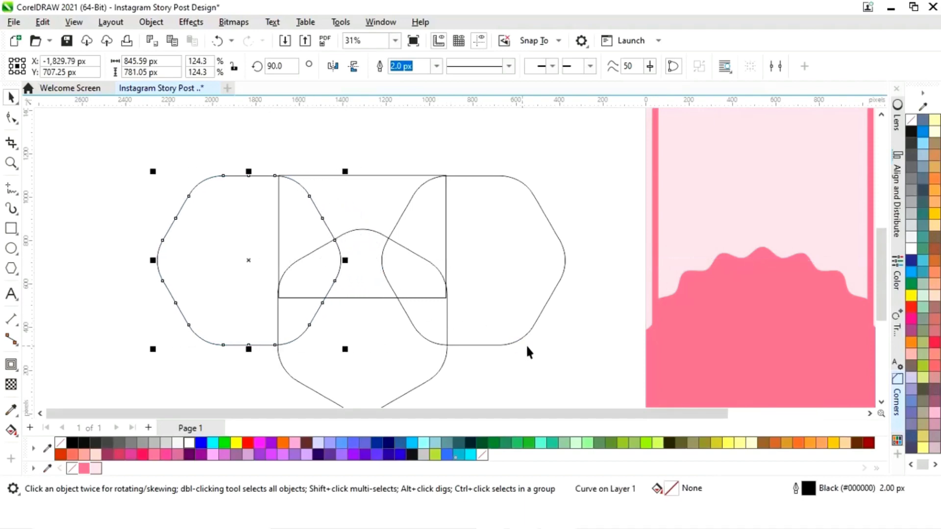
{"action": "left_click", "coordinate": [601, 335]}
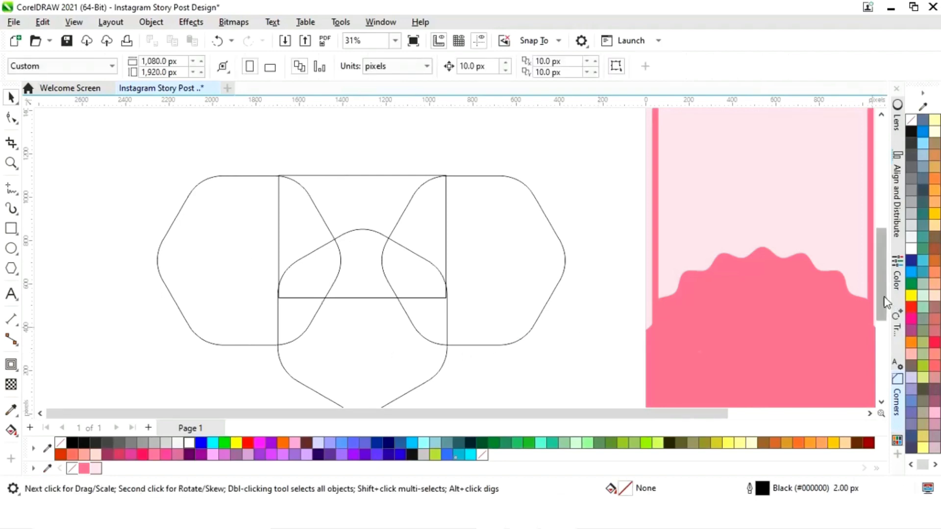
Place a copy of the upright hexagon straight above the original, overlapping the rectangle and rising above its top edge
{"action": "scroll", "coordinate": [881, 293], "scroll_direction": "up", "scroll_amount": 1}
{"action": "scroll", "coordinate": [521, 278], "scroll_direction": "down", "scroll_amount": 1}
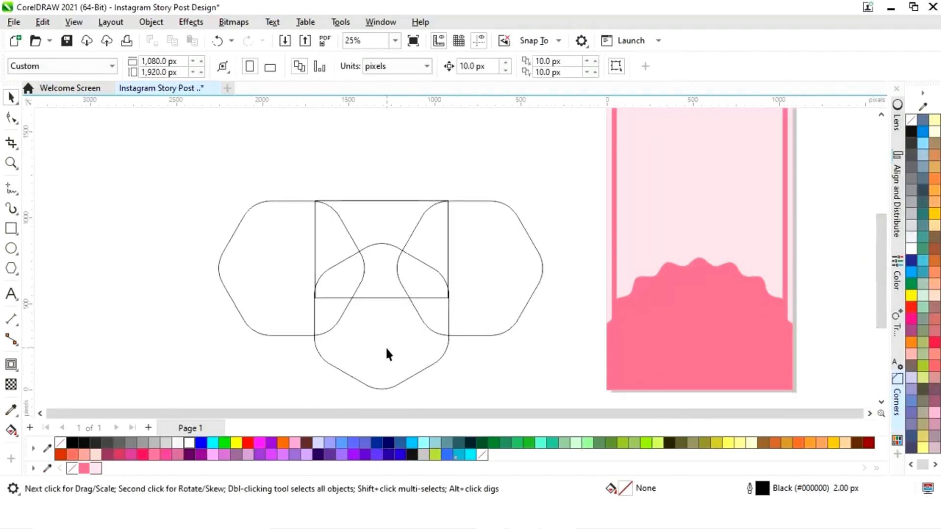
{"action": "left_click_drag", "start_coordinate": [385, 346], "coordinate": [383, 216]}
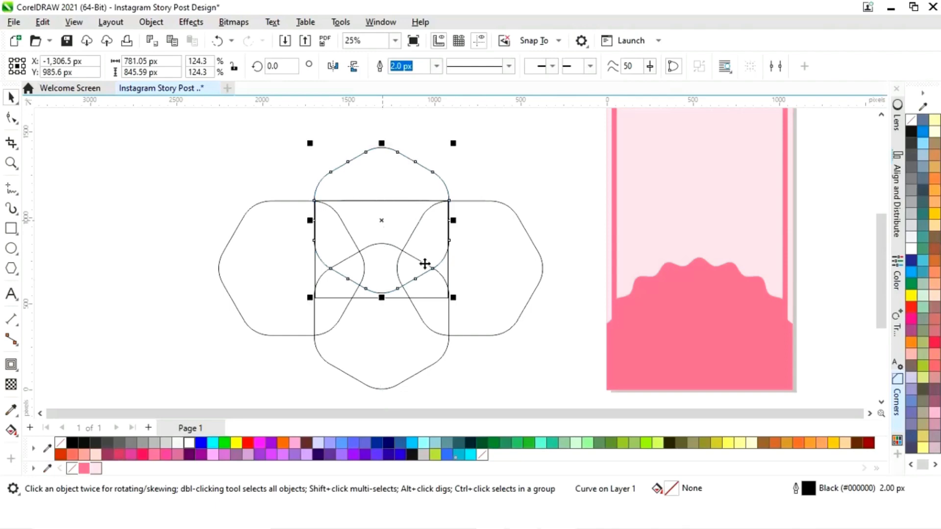
{"action": "left_click", "coordinate": [522, 355]}
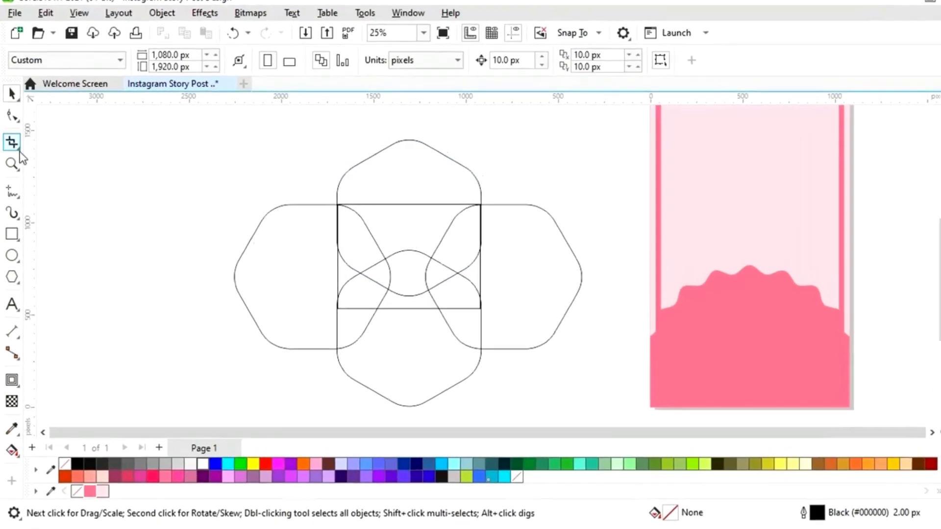
Remove the hexagon segments that extend beyond the rectangle's left, right and bottom edges with Virtual Segment Delete
{"action": "left_click", "coordinate": [12, 143]}
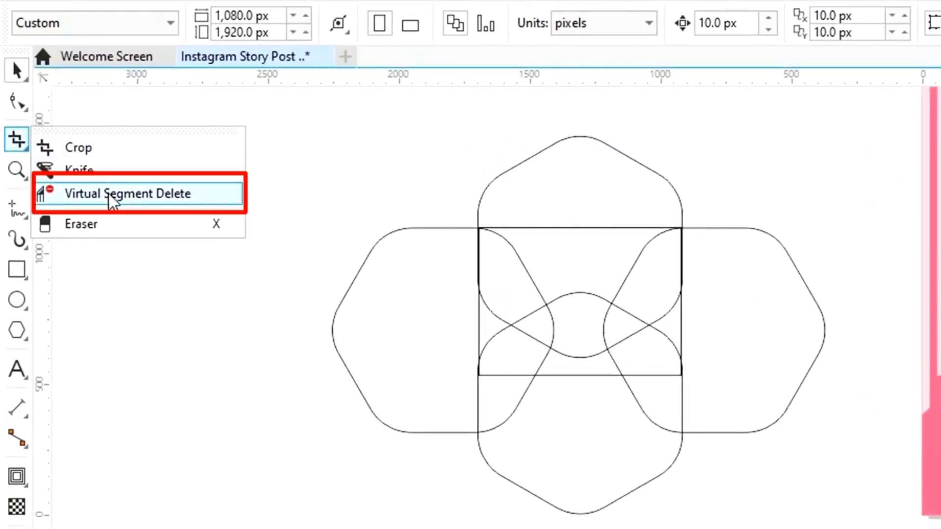
{"action": "left_click", "coordinate": [108, 193]}
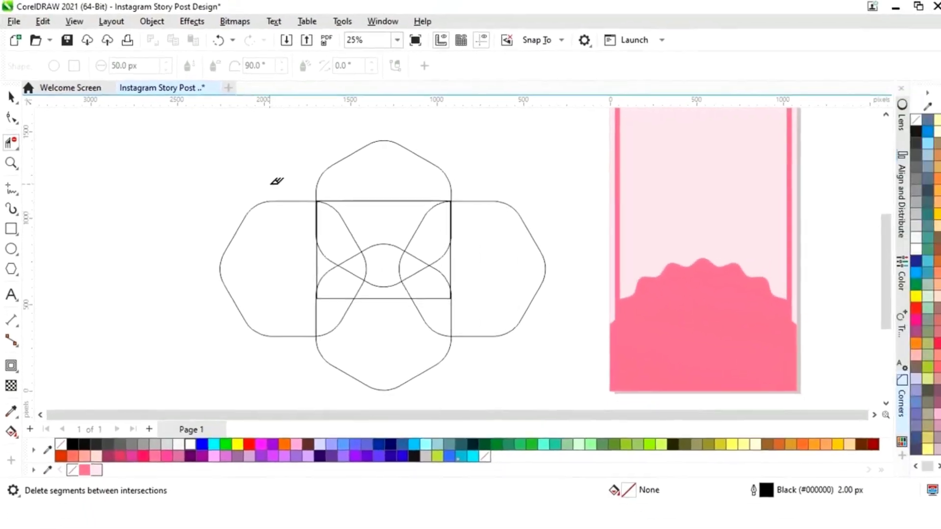
{"action": "left_click", "coordinate": [267, 293]}
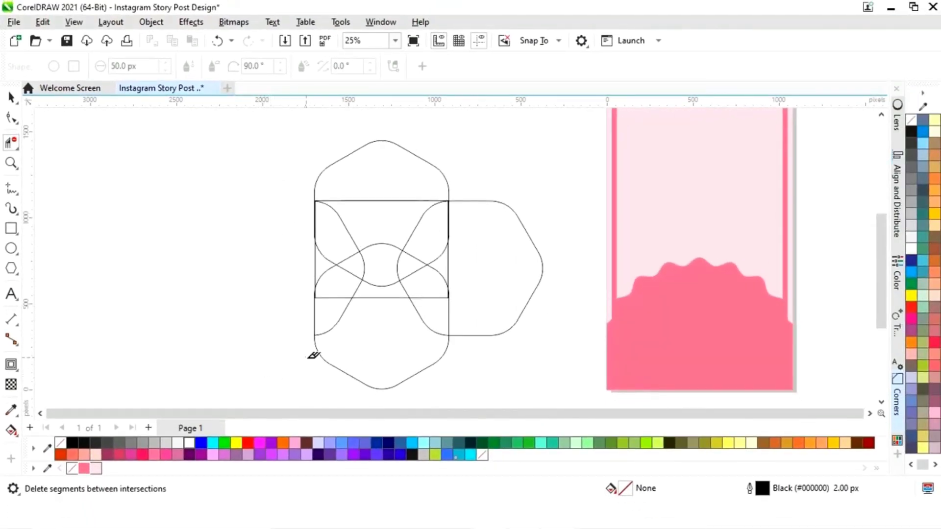
{"action": "left_click_drag", "start_coordinate": [336, 322], "coordinate": [487, 332]}
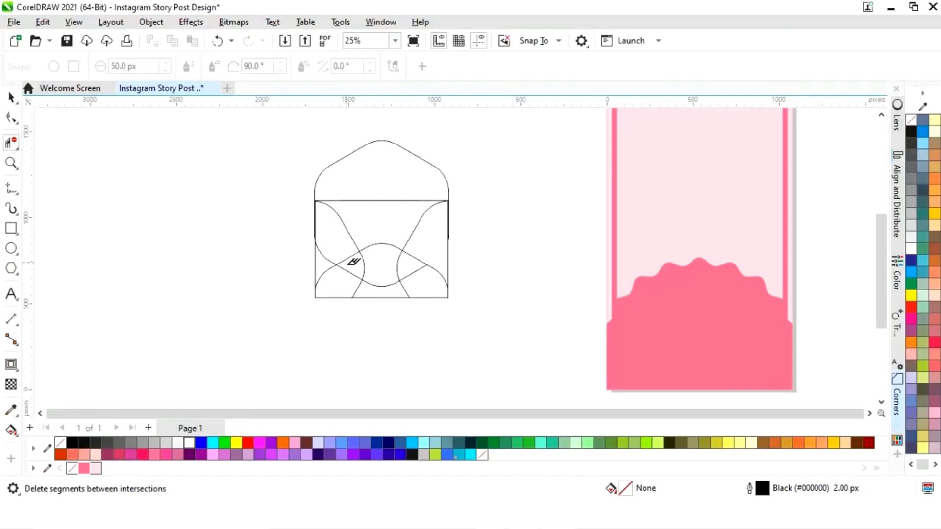
Delete the overlapping segments inside the rectangle so that only the side and bottom flaps of an open envelope remain
{"action": "left_click", "coordinate": [349, 270]}
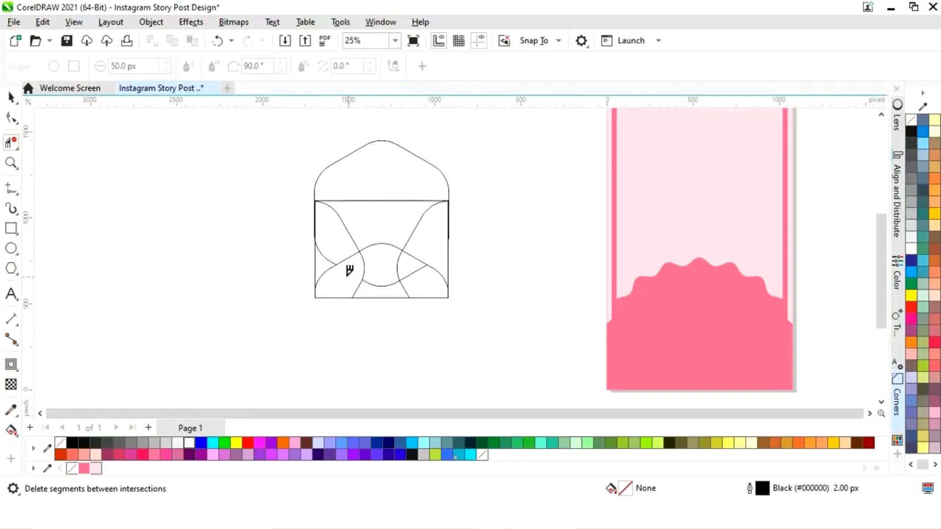
{"action": "left_click", "coordinate": [409, 271]}
{"action": "left_click", "coordinate": [380, 276]}
{"action": "left_click", "coordinate": [366, 279]}
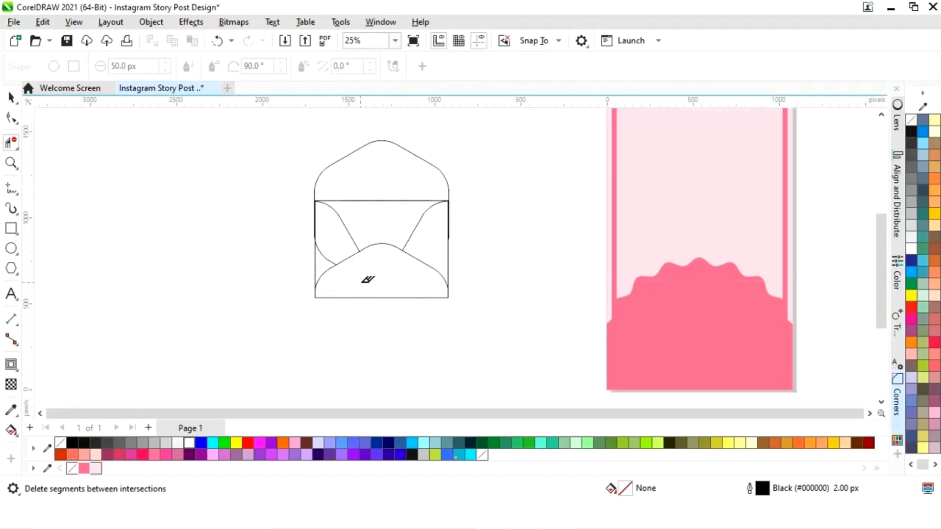
{"action": "left_click", "coordinate": [337, 259]}
Smart-fill the envelope's top, left, bottom and right flaps with light blue #00CCFF and a 2.08 px black outline
{"action": "left_click", "coordinate": [12, 432]}
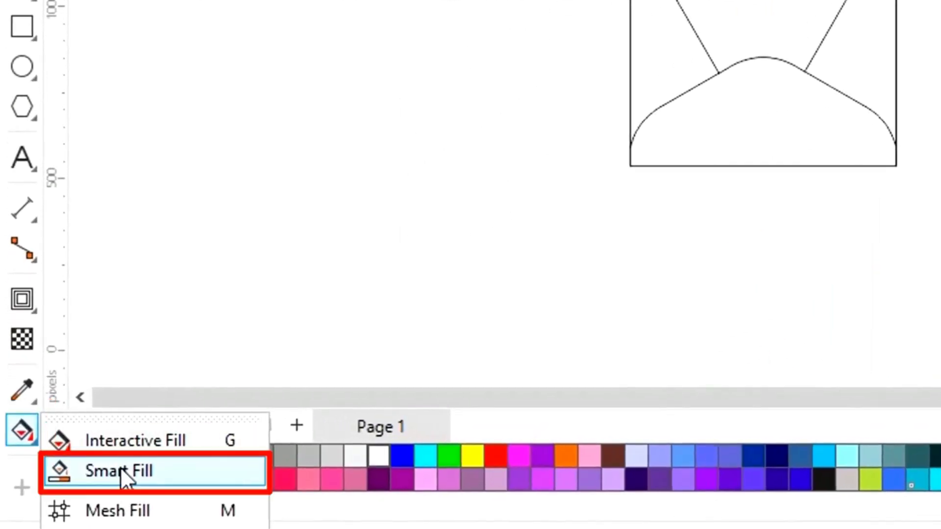
{"action": "left_click", "coordinate": [120, 466]}
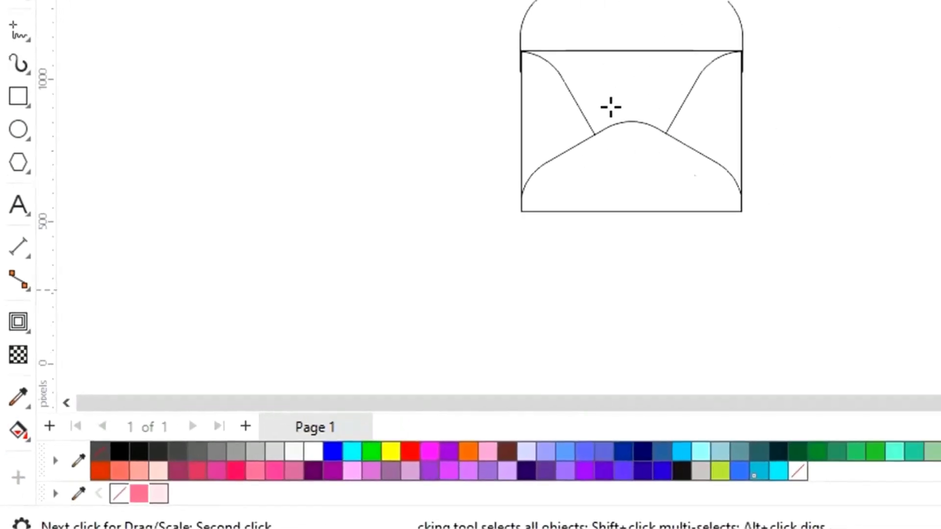
{"action": "left_click", "coordinate": [372, 178]}
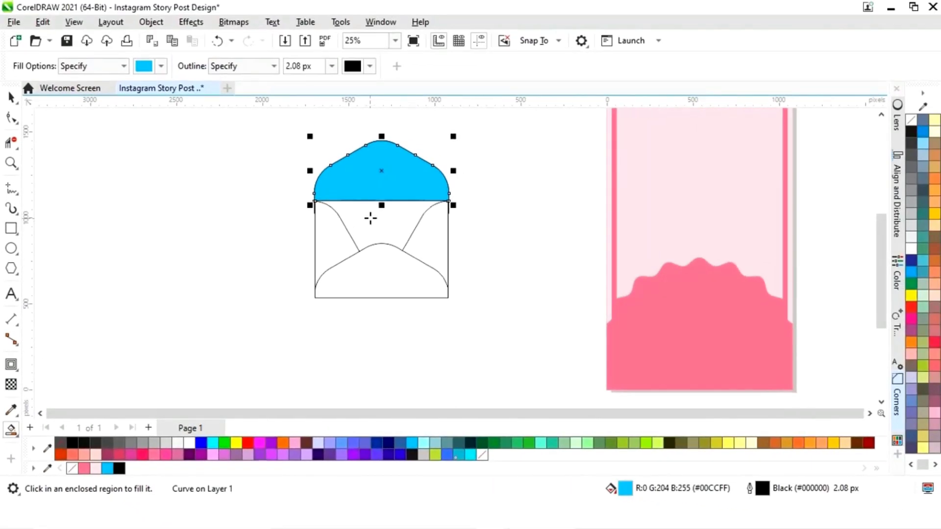
{"action": "left_click", "coordinate": [340, 247]}
{"action": "left_click", "coordinate": [403, 284]}
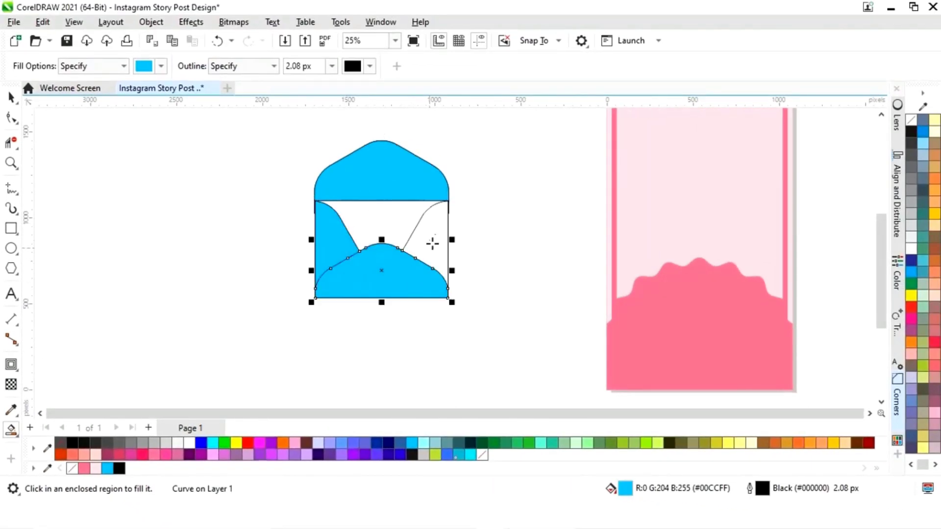
{"action": "left_click", "coordinate": [436, 239]}
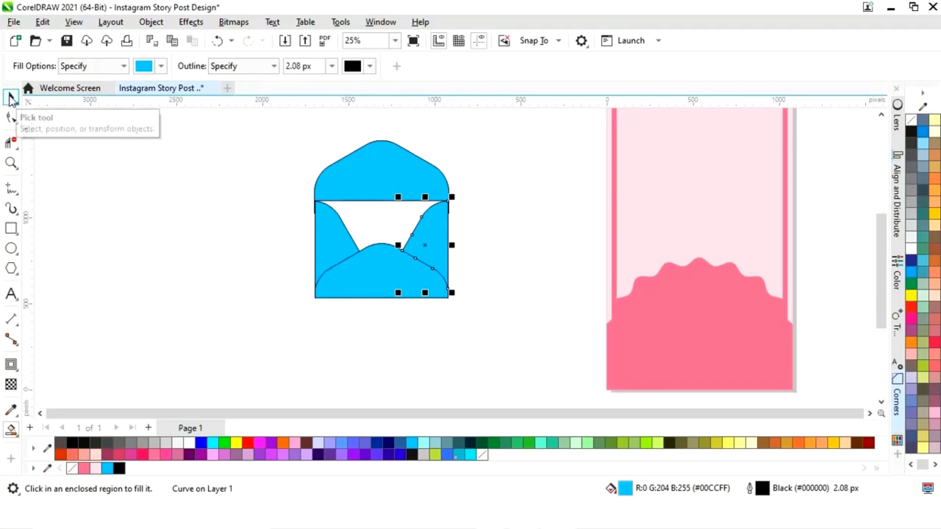
Move the four light blue envelope flaps together to the left, clear of the construction outlines
{"action": "left_click", "coordinate": [11, 97]}
{"action": "left_click", "coordinate": [367, 211]}
{"action": "left_click", "coordinate": [384, 183]}
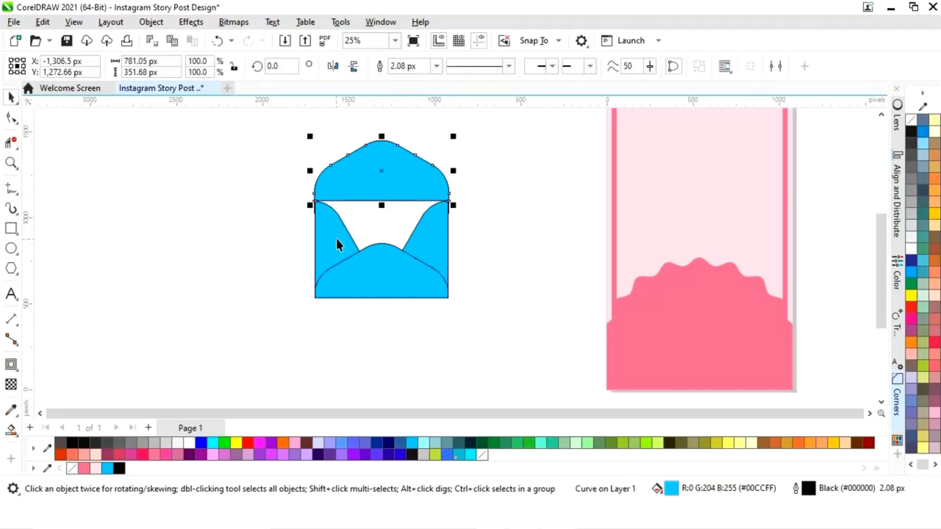
{"action": "left_click", "coordinate": [346, 250], "text": "shift"}
{"action": "left_click", "coordinate": [408, 284], "text": "shift"}
{"action": "left_click", "coordinate": [389, 248], "text": "shift"}
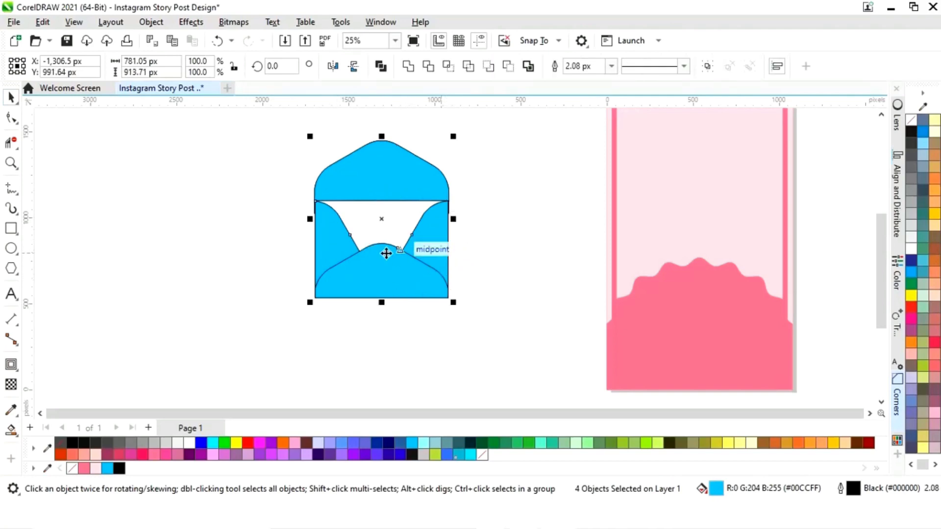
{"action": "left_click_drag", "start_coordinate": [384, 216], "coordinate": [217, 230]}
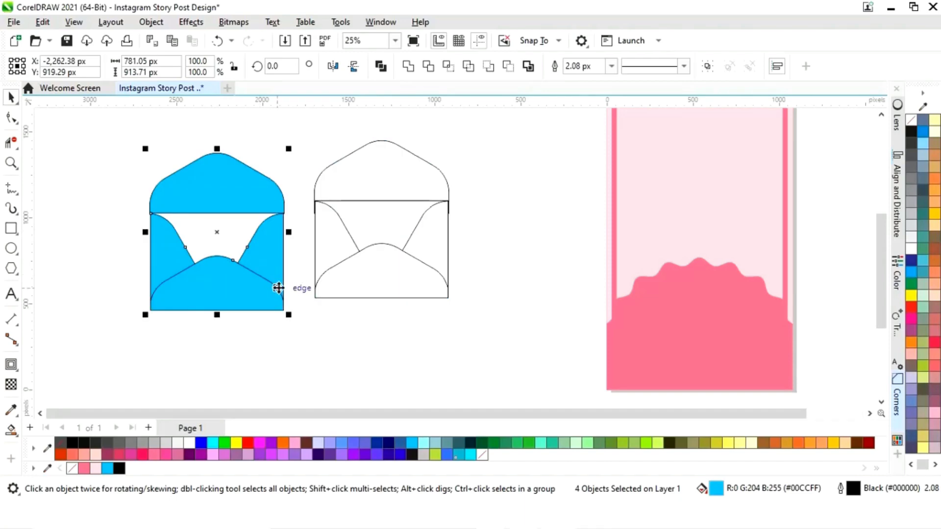
Delete the leftover unfilled envelope construction outlines beside the blue flaps
{"action": "left_click_drag", "start_coordinate": [324, 298], "coordinate": [307, 320]}
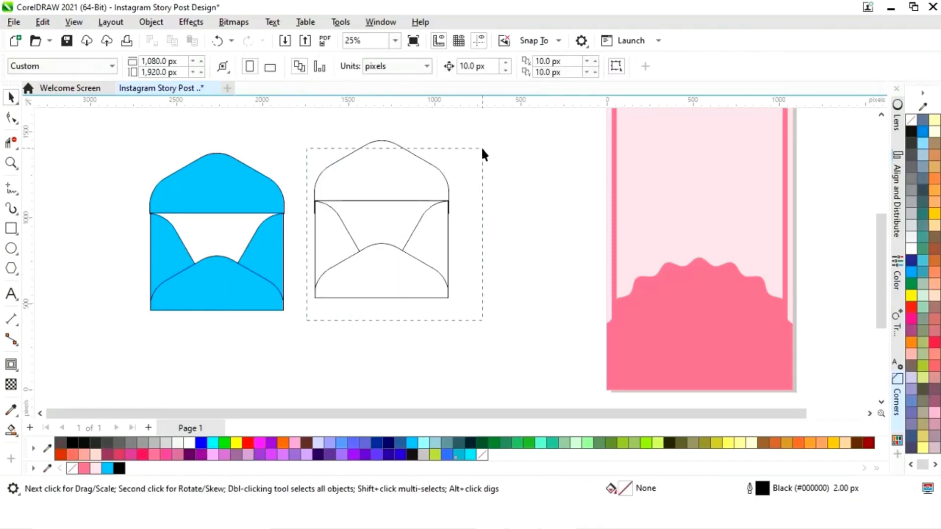
{"action": "left_click_drag", "start_coordinate": [482, 135], "coordinate": [480, 137]}
{"action": "key", "text": "Delete"}
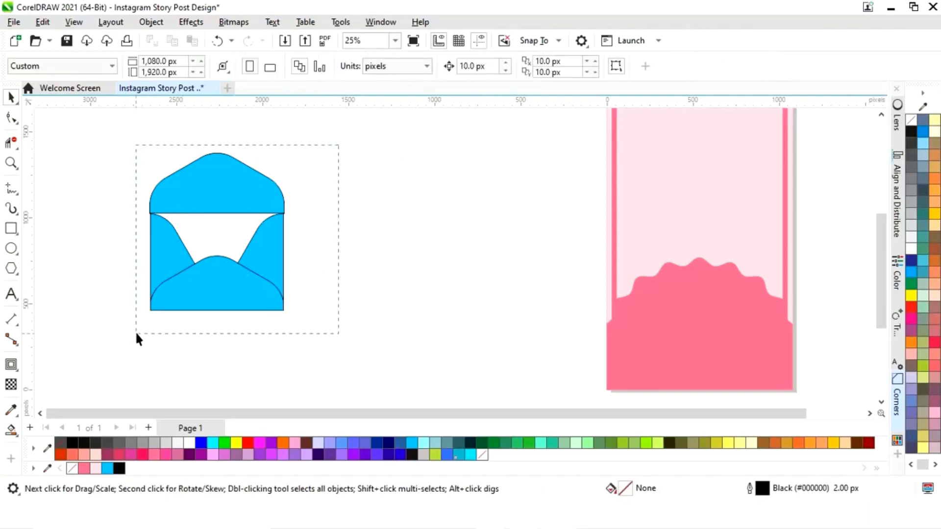
Remove the black outline from all four light blue envelope flaps
{"action": "left_click_drag", "start_coordinate": [137, 336], "coordinate": [137, 336]}
{"action": "right_click", "coordinate": [60, 444]}
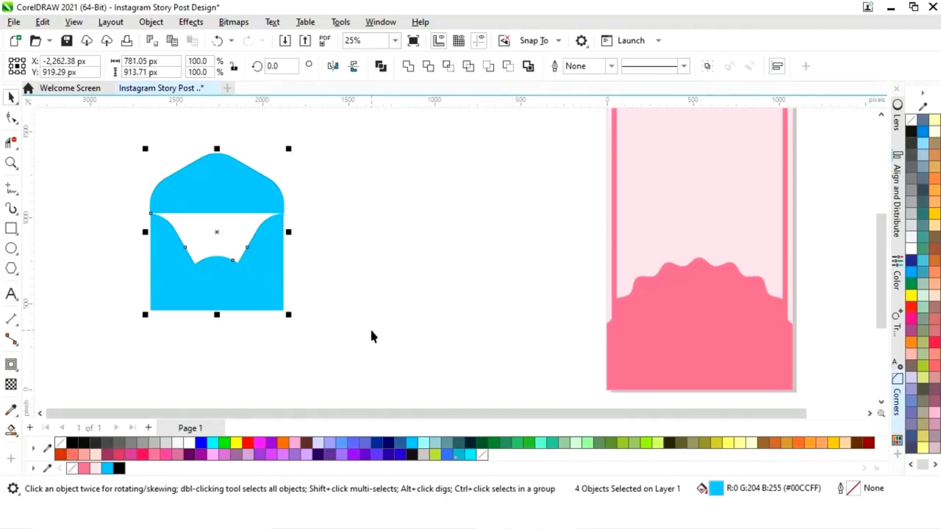
{"action": "left_click", "coordinate": [370, 337]}
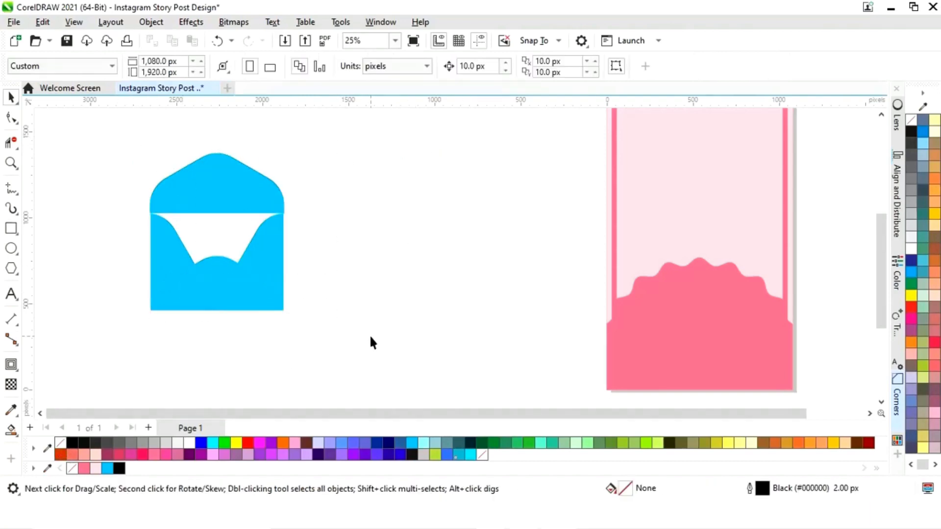
Draw a rectangle about 776 by 676 px across the envelope's width, filled with pink #FD6490 and without an outline
{"action": "left_click", "coordinate": [12, 228]}
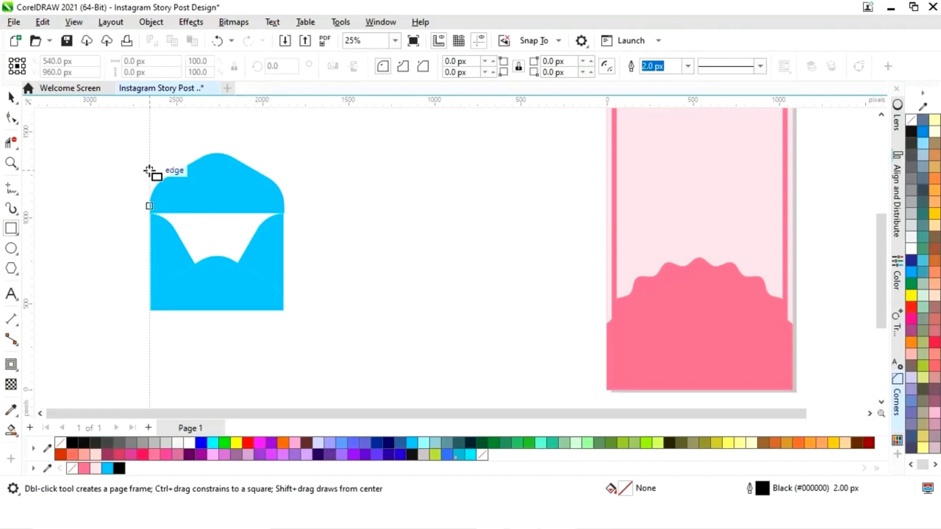
{"action": "left_click_drag", "start_coordinate": [149, 171], "coordinate": [284, 287]}
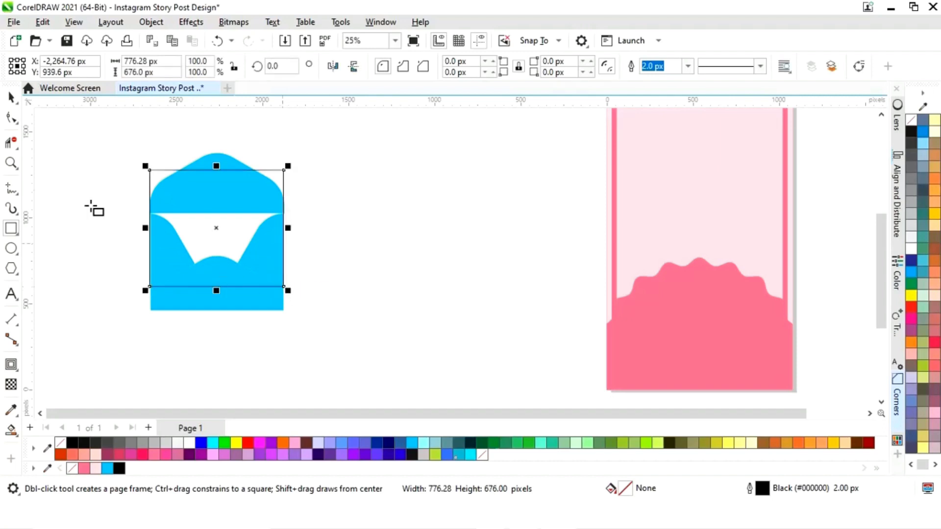
{"action": "left_click", "coordinate": [11, 97]}
{"action": "left_click", "coordinate": [84, 468]}
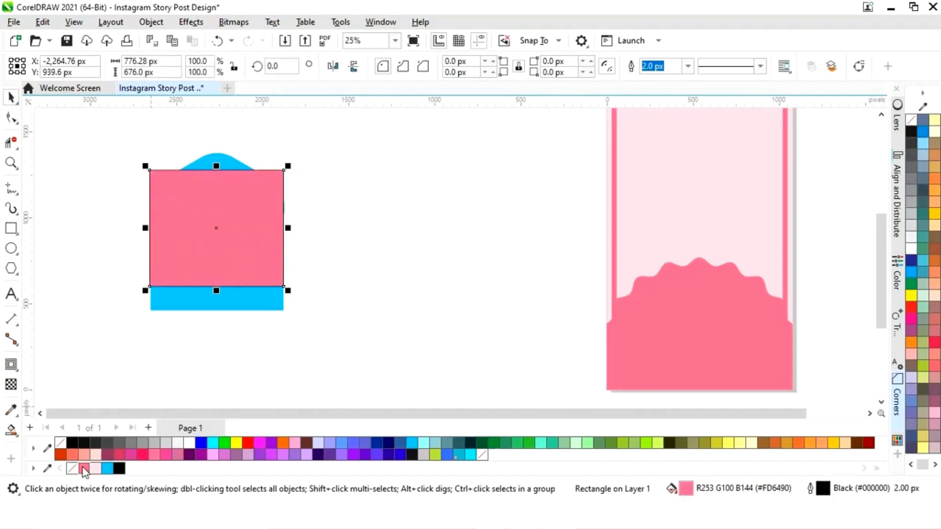
{"action": "right_click", "coordinate": [72, 469]}
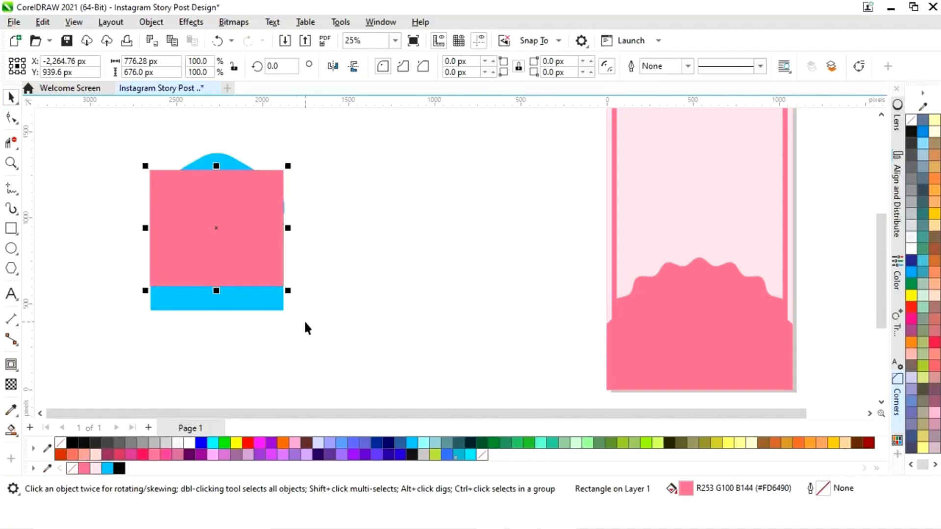
Send the pink rectangle backward behind the envelope's side and bottom flaps, keeping it in front of the top flap
{"action": "key", "text": "ctrl+Page_Down"}
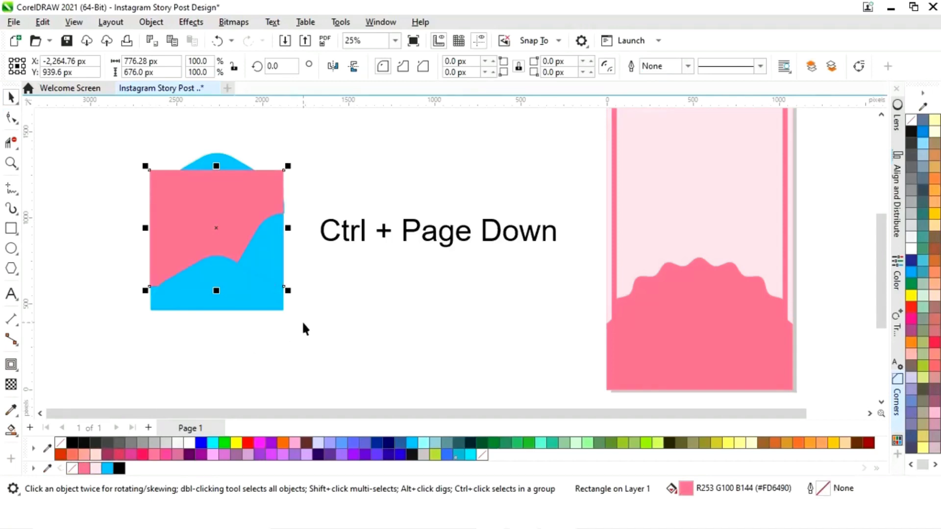
{"action": "key", "text": "ctrl+Page_Down"}
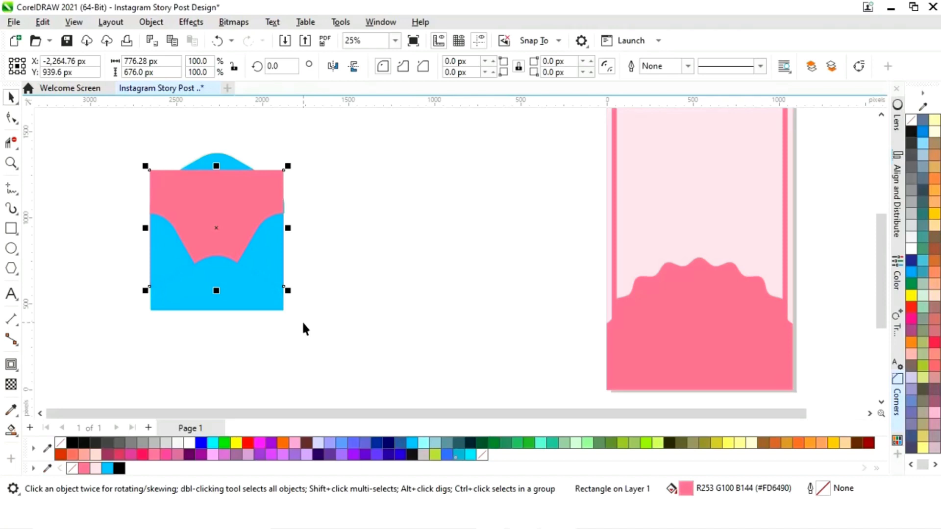
{"action": "left_click", "coordinate": [337, 236]}
Move the whole envelope with its pink insert closer to the page and reduce its height from the top
{"action": "scroll", "coordinate": [369, 266], "scroll_direction": "down", "scroll_amount": 1}
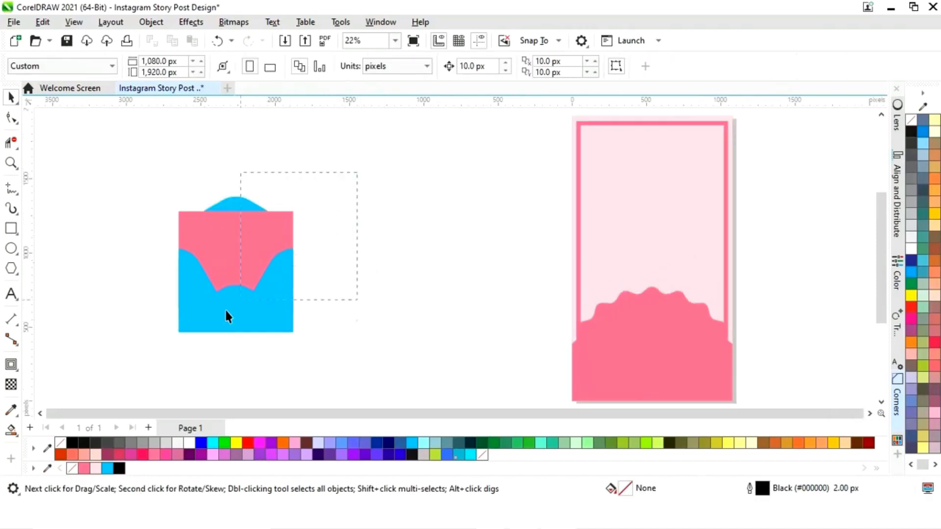
{"action": "left_click_drag", "start_coordinate": [226, 310], "coordinate": [143, 358]}
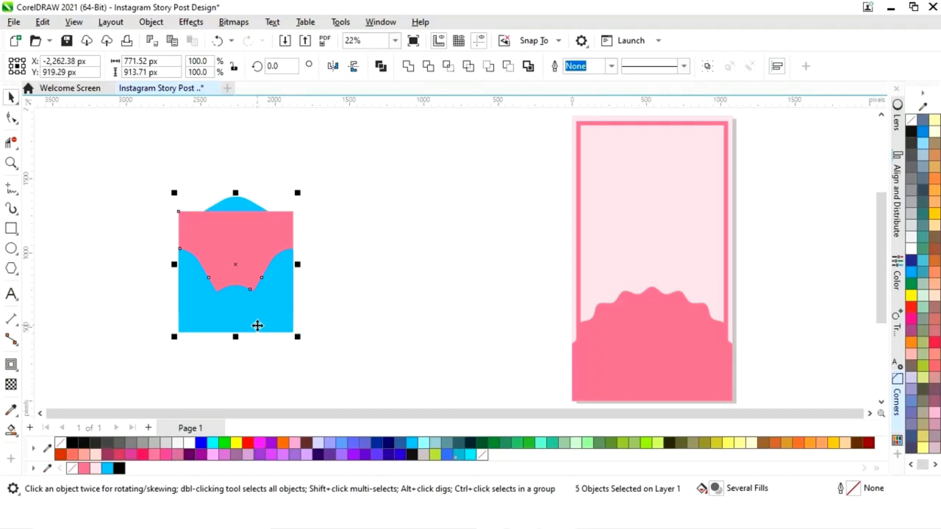
{"action": "left_click_drag", "start_coordinate": [233, 275], "coordinate": [434, 305]}
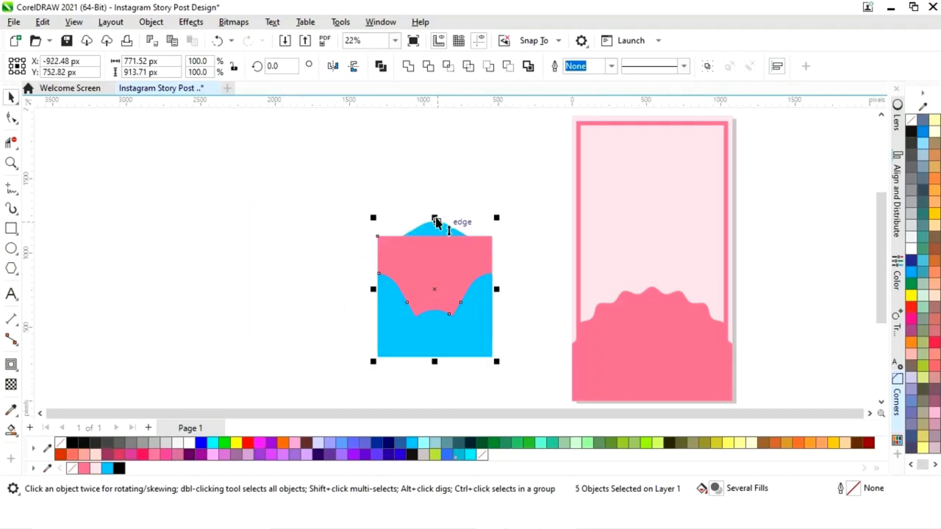
{"action": "left_click_drag", "start_coordinate": [435, 219], "coordinate": [435, 241]}
{"action": "left_click", "coordinate": [292, 337]}
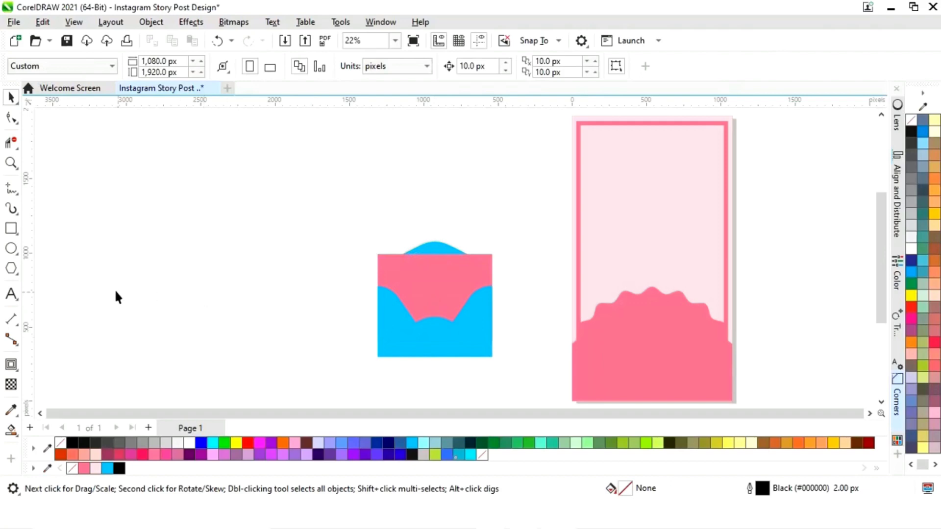
Draw a heart about 357 by 297 px from the basic common shapes, to the left of the envelope
{"action": "left_click", "coordinate": [16, 272]}
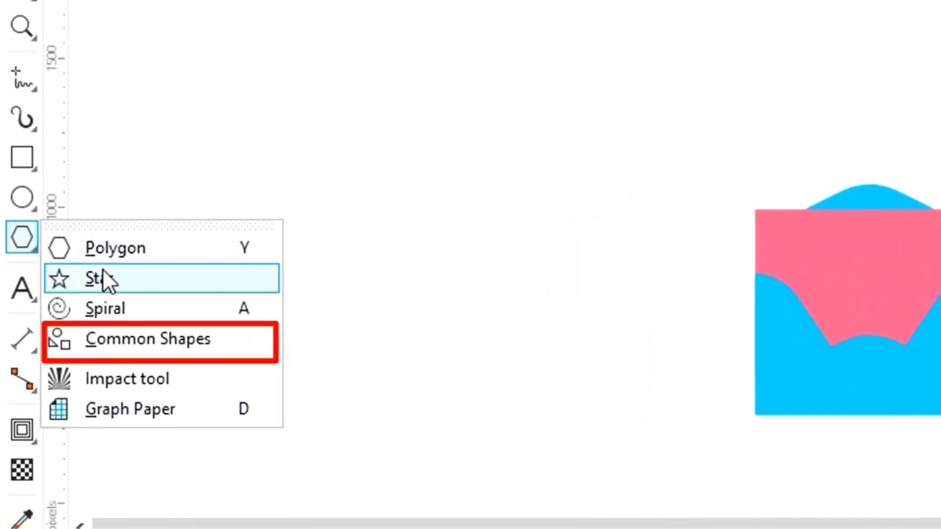
{"action": "left_click", "coordinate": [113, 337]}
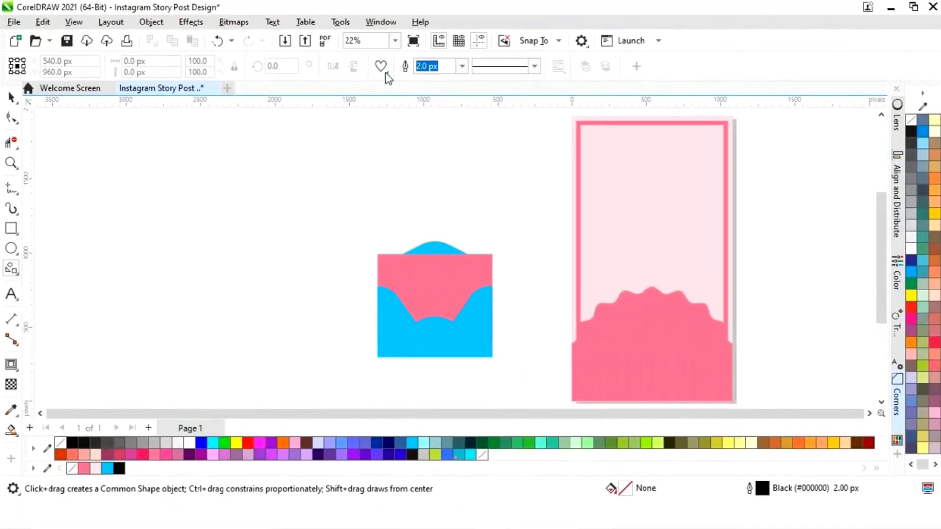
{"action": "left_click", "coordinate": [386, 75]}
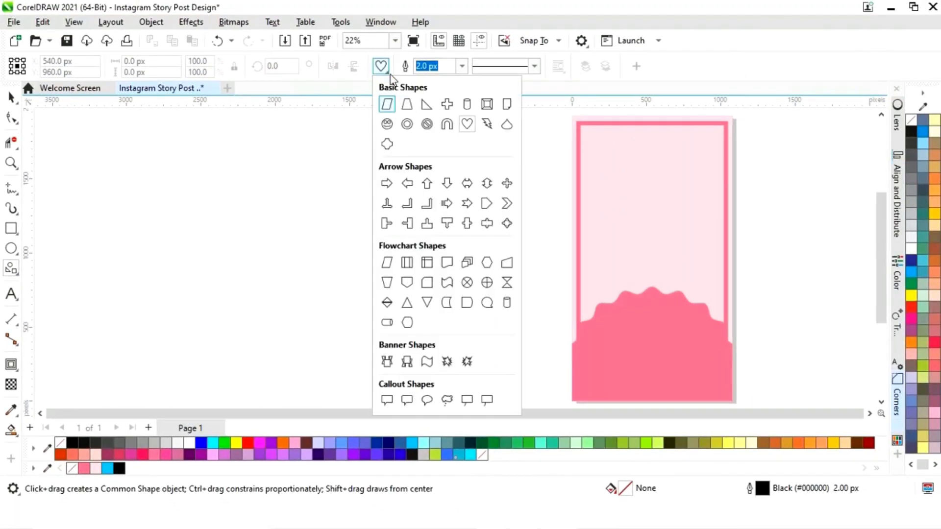
{"action": "left_click", "coordinate": [469, 128]}
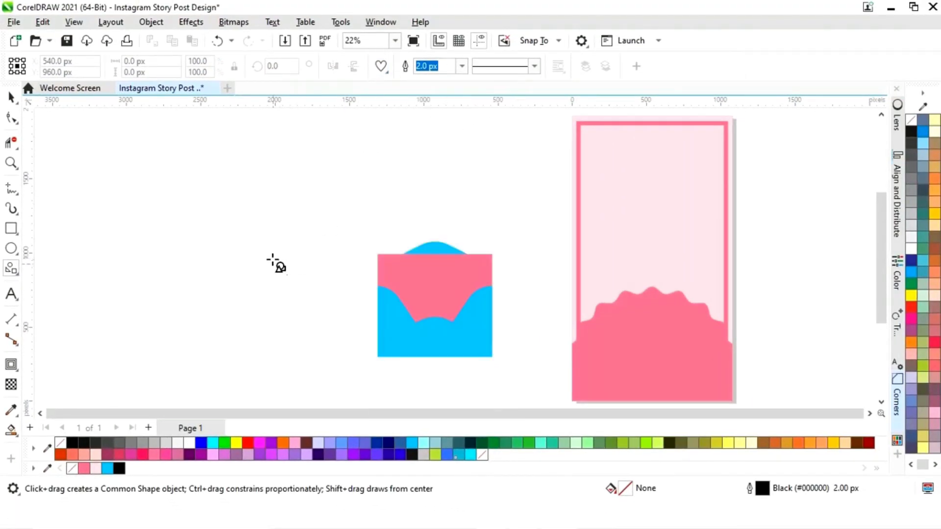
{"action": "left_click_drag", "start_coordinate": [276, 271], "coordinate": [332, 319]}
{"action": "left_click", "coordinate": [12, 97]}
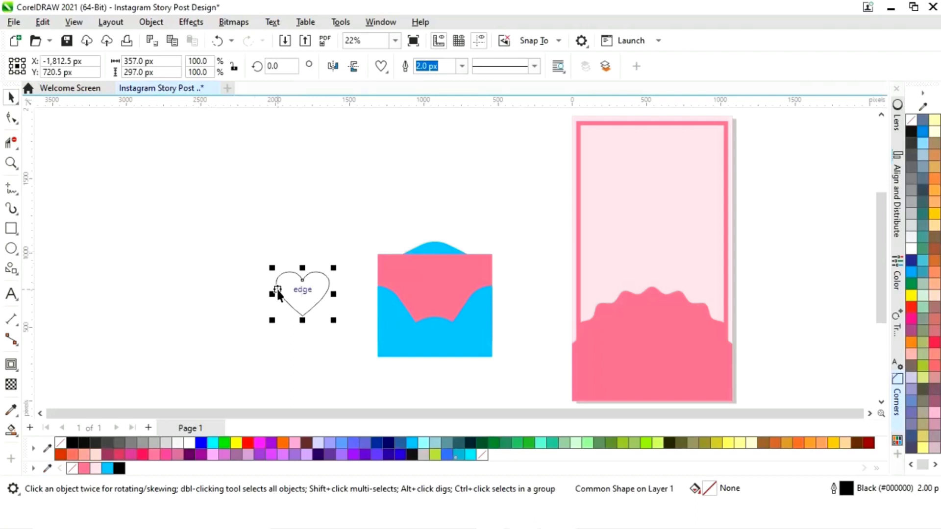
{"action": "left_click", "coordinate": [204, 280]}
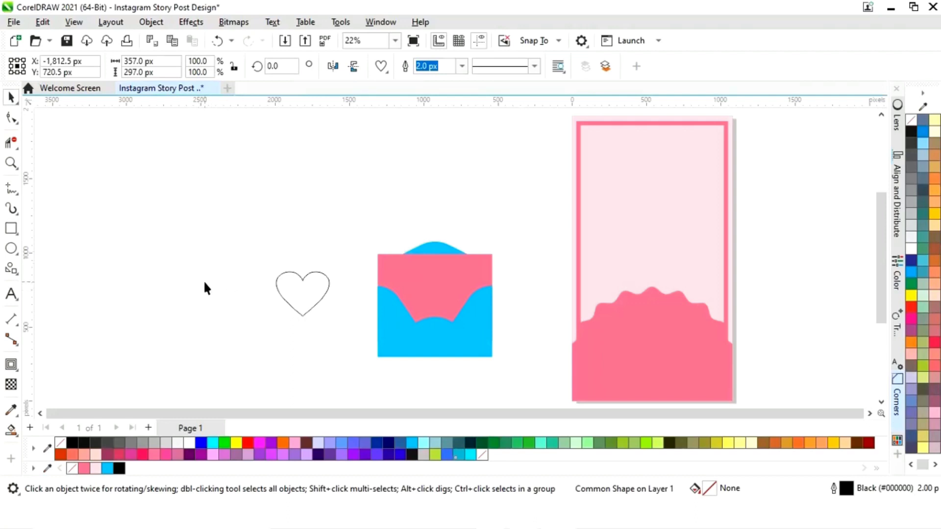
Draw a small ellipse about 33 by 37 px near the frame's left side, filled white #FFFFFF without an outline
{"action": "left_click", "coordinate": [12, 249]}
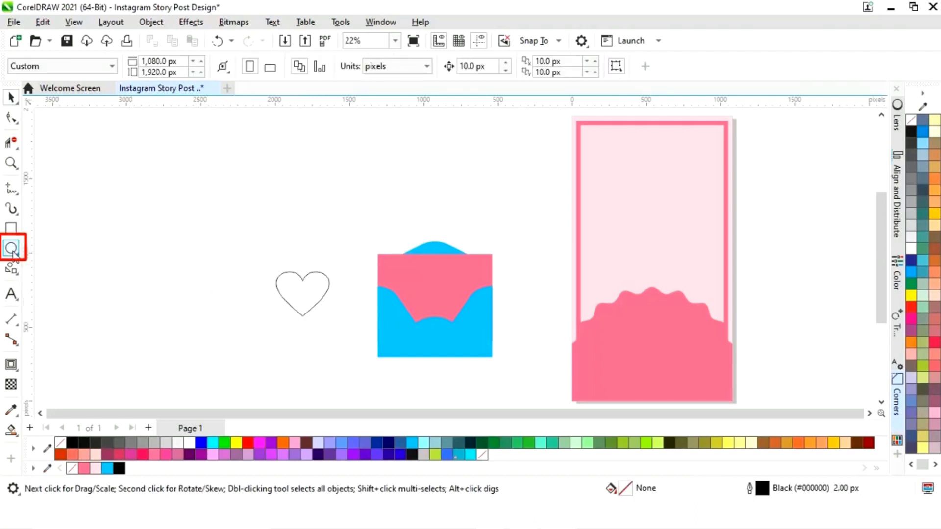
{"action": "left_click_drag", "start_coordinate": [594, 206], "coordinate": [599, 210]}
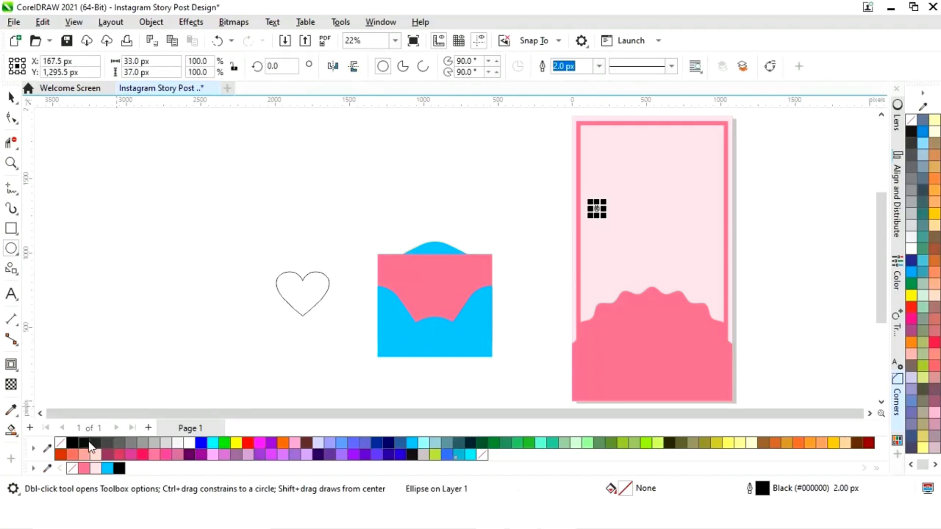
{"action": "left_click", "coordinate": [189, 445]}
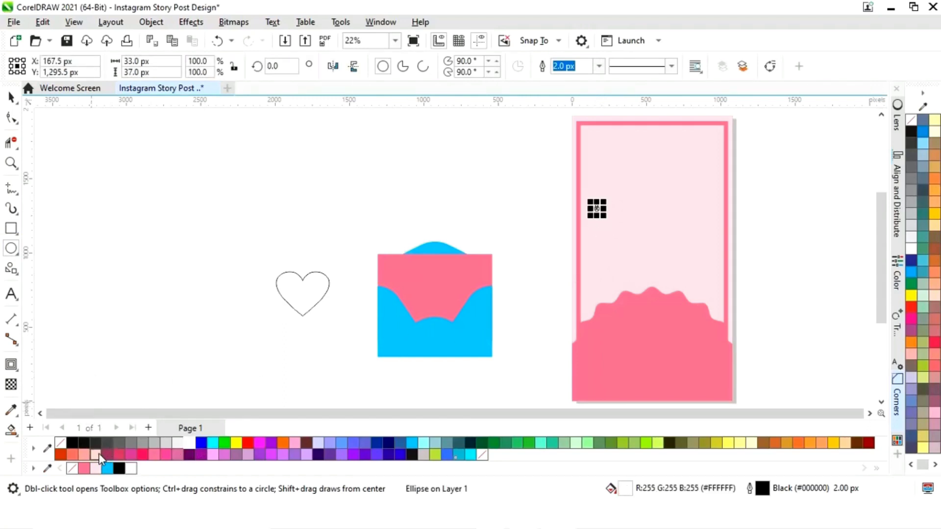
{"action": "right_click", "coordinate": [61, 444]}
{"action": "left_click", "coordinate": [392, 381]}
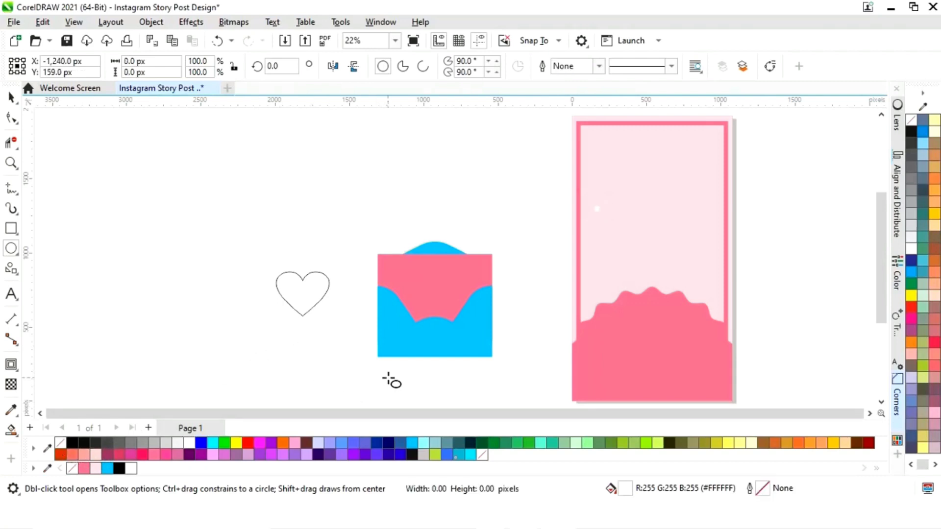
{"action": "left_click", "coordinate": [11, 97]}
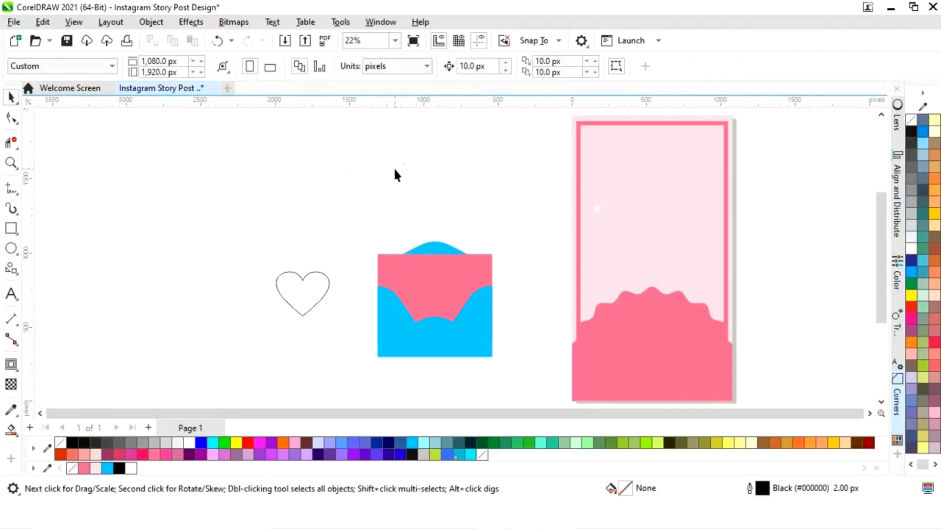
Duplicate the white dot 70 px to the right and repeat the duplication to make a horizontal row of six dots
{"action": "key", "text": "z"}
{"action": "left_click_drag", "start_coordinate": [510, 152], "coordinate": [707, 321]}
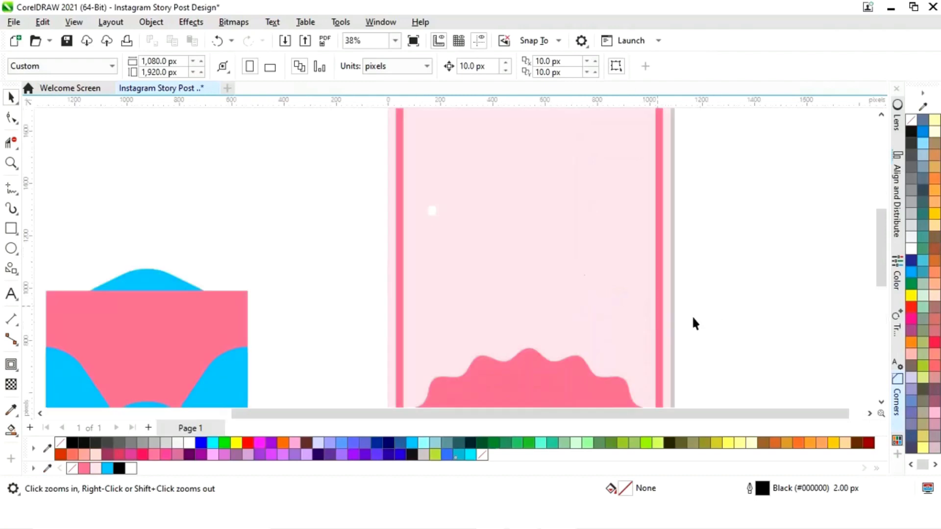
{"action": "key", "text": "space"}
{"action": "left_click", "coordinate": [433, 212]}
{"action": "left_click_drag", "start_coordinate": [432, 212], "coordinate": [446, 212]}
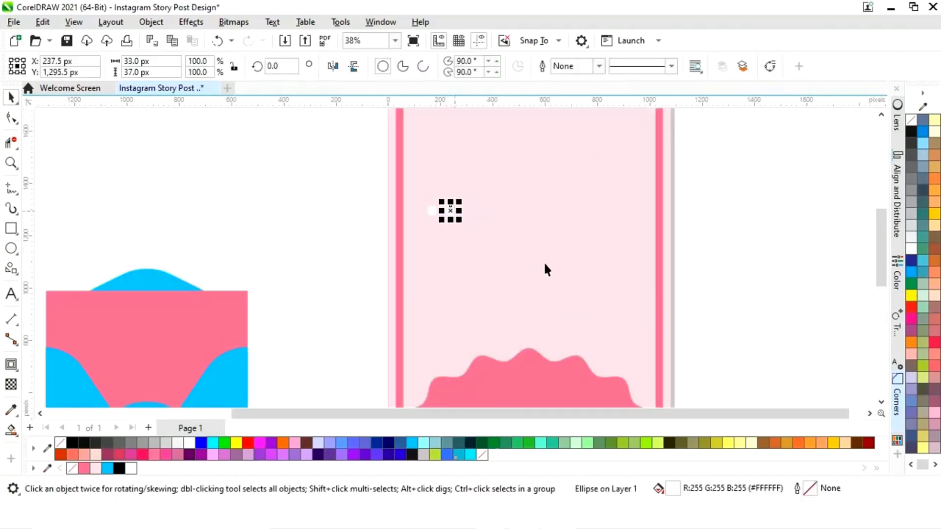
{"action": "key", "text": "ctrl+r"}
{"action": "key", "text": "ctrl+r"}
{"action": "key", "text": "ctrl+r"}
{"action": "key", "text": "ctrl+r"}
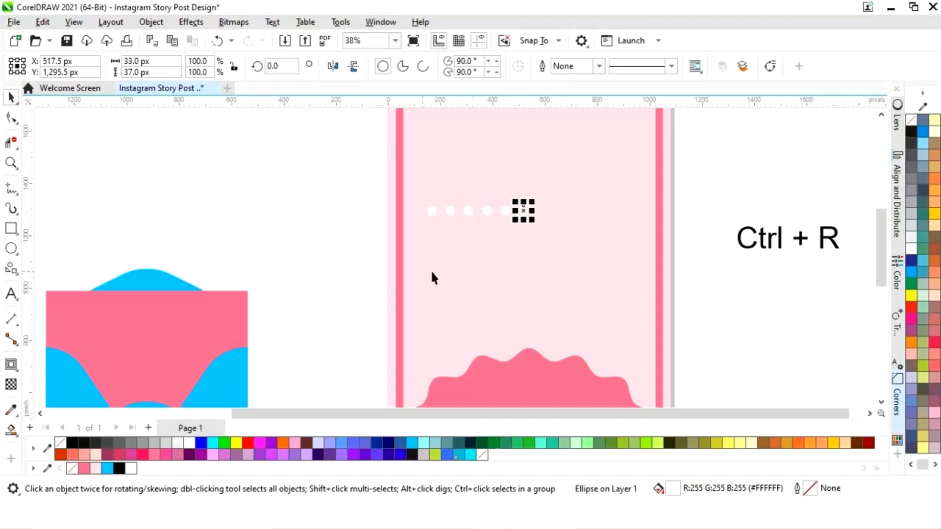
{"action": "key", "text": "ctrl+r"}
Copy the row of dots downward to build a staggered pattern of six rows with alternate rows offset to the left
{"action": "left_click_drag", "start_coordinate": [340, 267], "coordinate": [584, 180]}
{"action": "left_click_drag", "start_coordinate": [485, 211], "coordinate": [480, 297]}
{"action": "left_click", "coordinate": [341, 190]}
{"action": "left_click", "coordinate": [348, 338]}
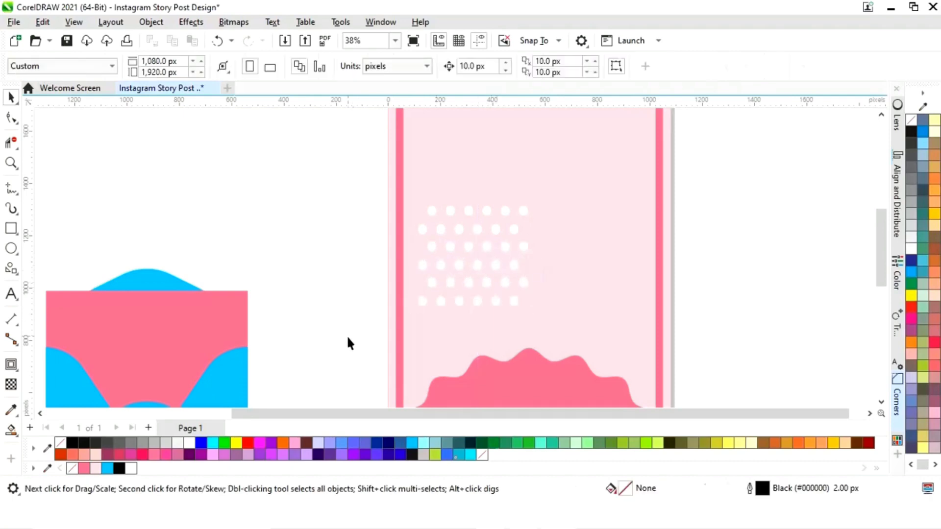
Group all the white dots of the staggered pattern into one object
{"action": "left_click_drag", "start_coordinate": [560, 188], "coordinate": [574, 188]}
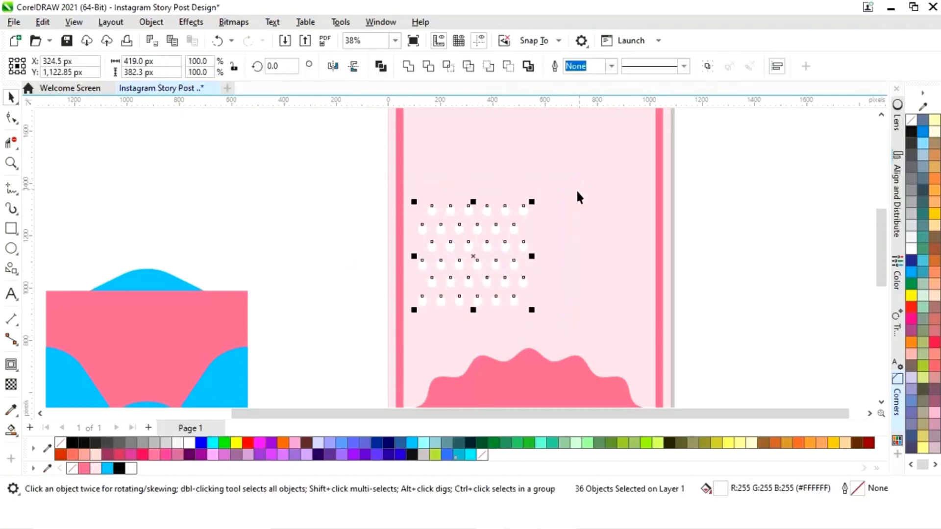
{"action": "right_click", "coordinate": [473, 258]}
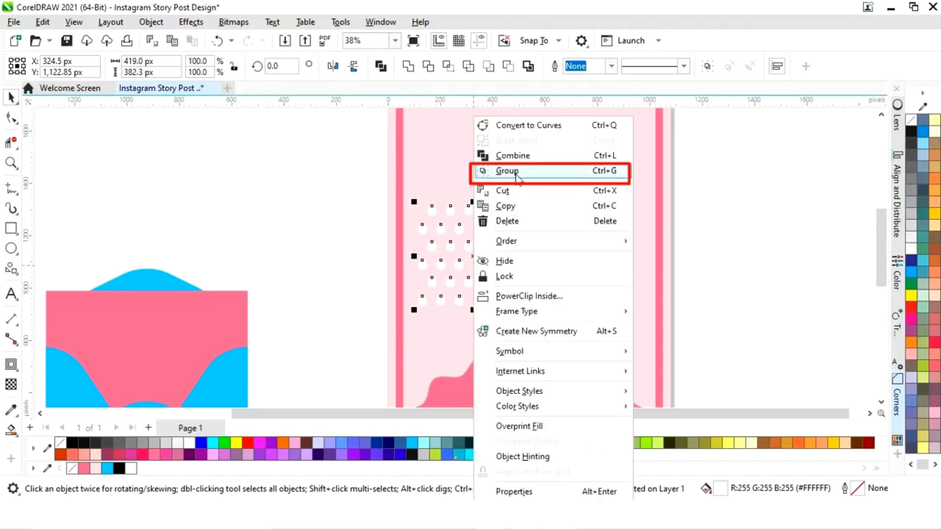
{"action": "left_click", "coordinate": [508, 116]}
{"action": "scroll", "coordinate": [510, 214], "scroll_direction": "down", "scroll_amount": 2}
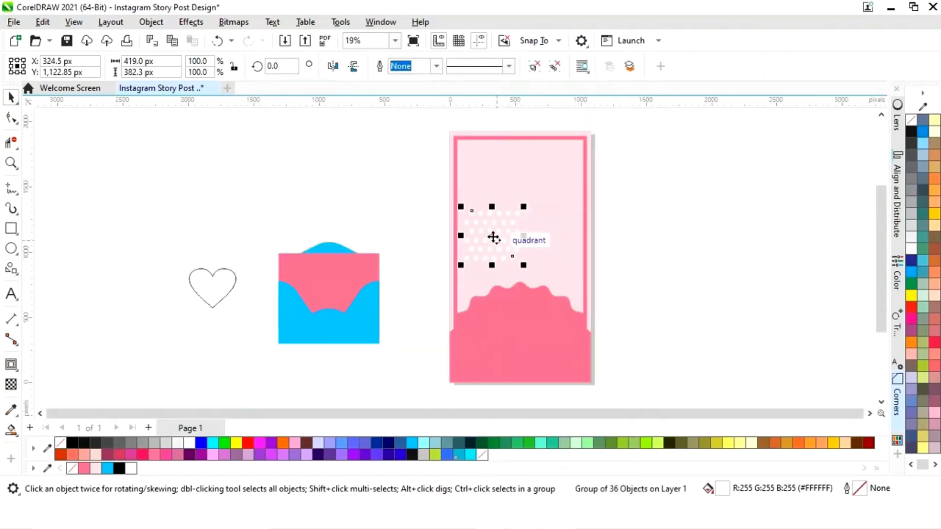
Move the dot group off the page onto the envelope and give the heart an elliptical fountain fill
{"action": "left_click_drag", "start_coordinate": [493, 237], "coordinate": [296, 329]}
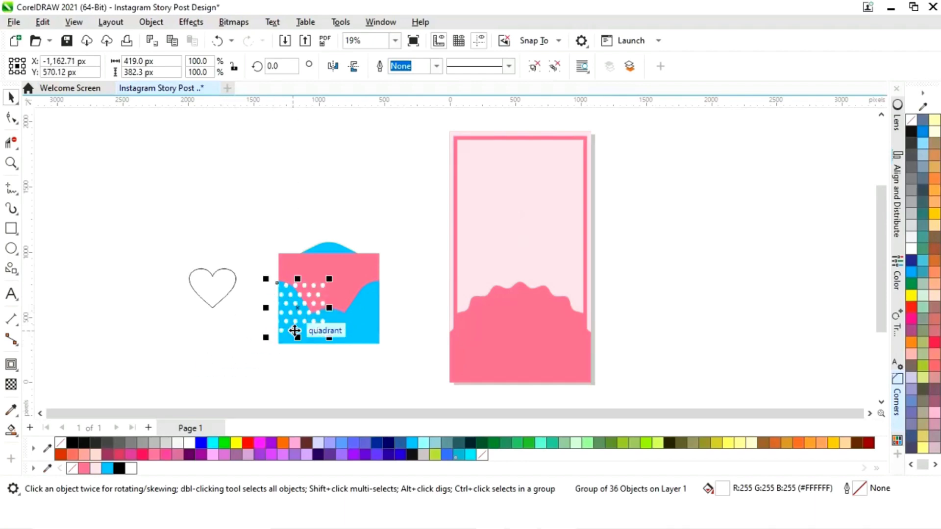
{"action": "left_click", "coordinate": [204, 375]}
{"action": "left_click", "coordinate": [223, 296]}
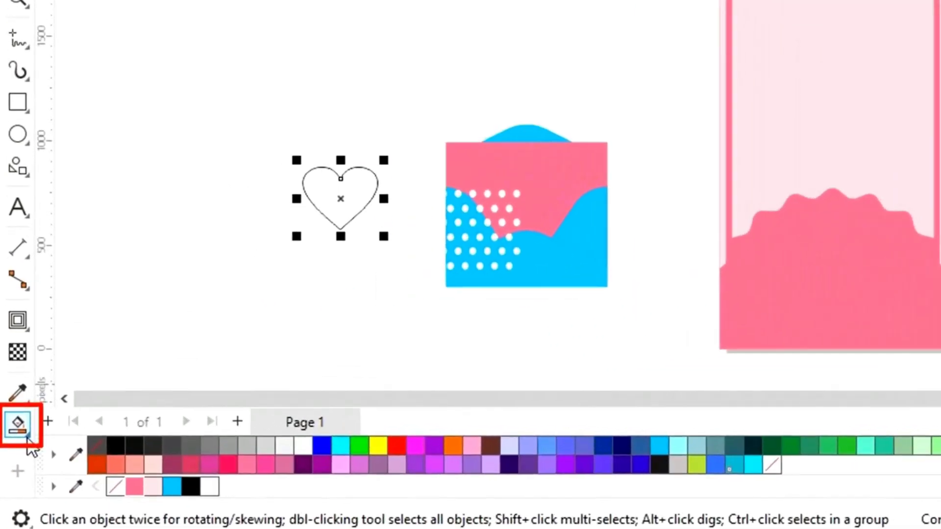
{"action": "left_click", "coordinate": [30, 443]}
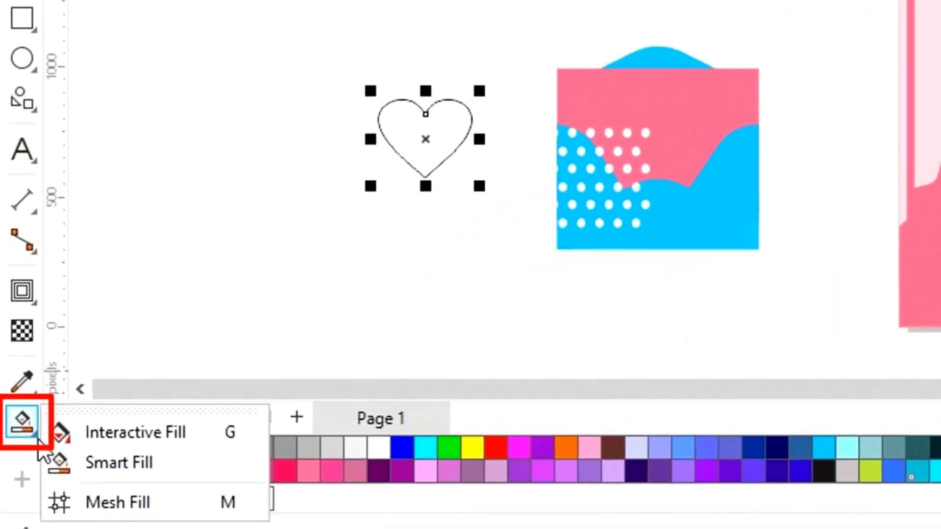
{"action": "left_click", "coordinate": [126, 437]}
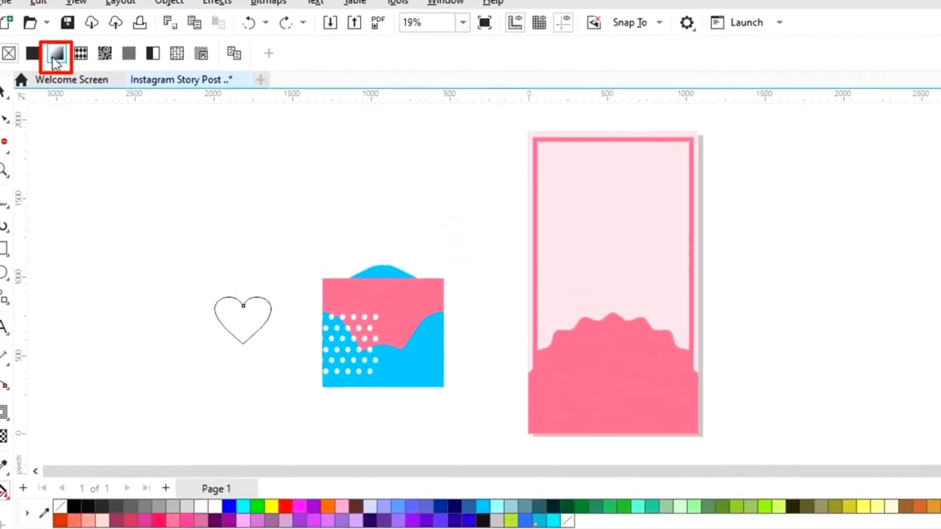
{"action": "left_click", "coordinate": [55, 55]}
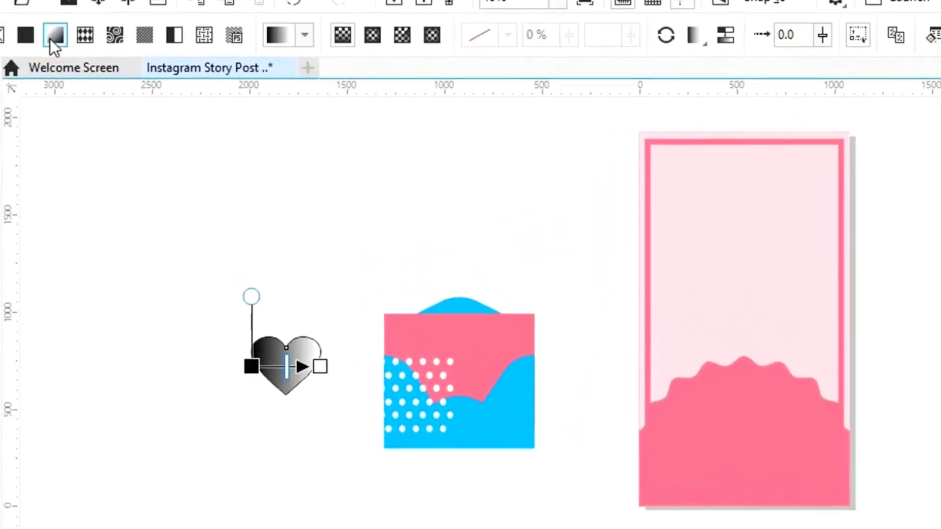
{"action": "left_click", "coordinate": [372, 37]}
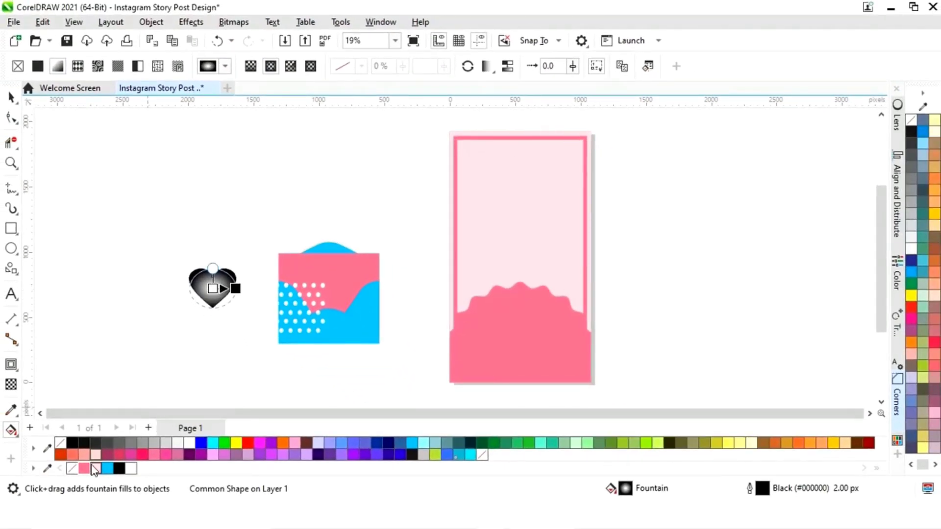
Set the heart's fountain fill to pink at the edge and light pink at the centre, and remove its outline
{"action": "left_click_drag", "start_coordinate": [86, 471], "coordinate": [236, 289]}
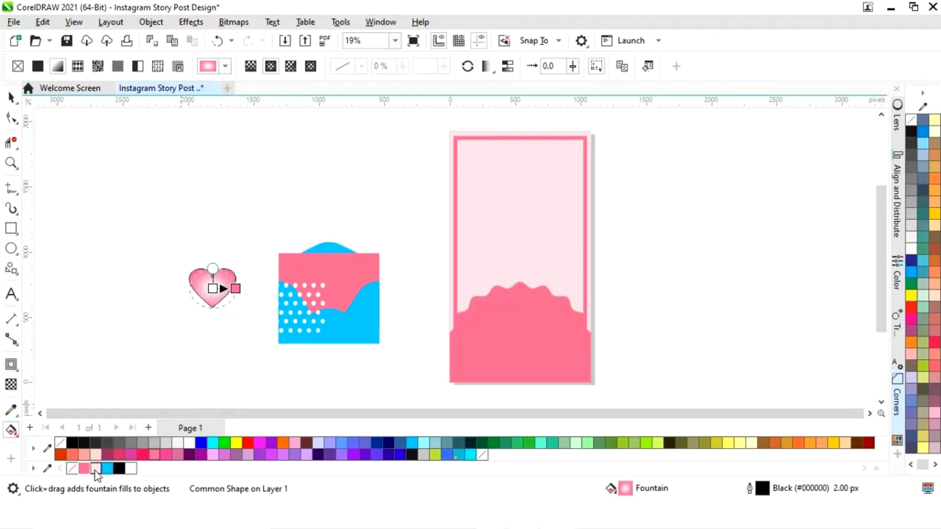
{"action": "left_click_drag", "start_coordinate": [95, 472], "coordinate": [213, 289]}
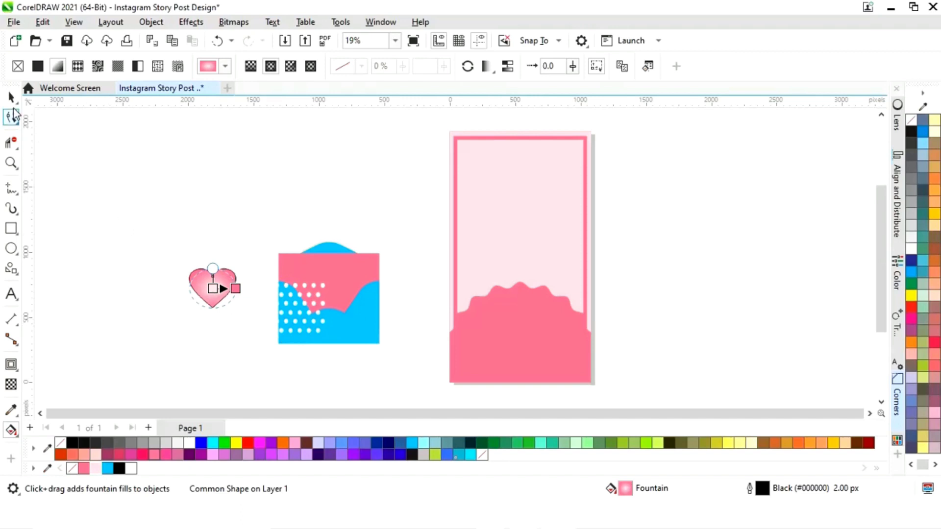
{"action": "left_click", "coordinate": [11, 98]}
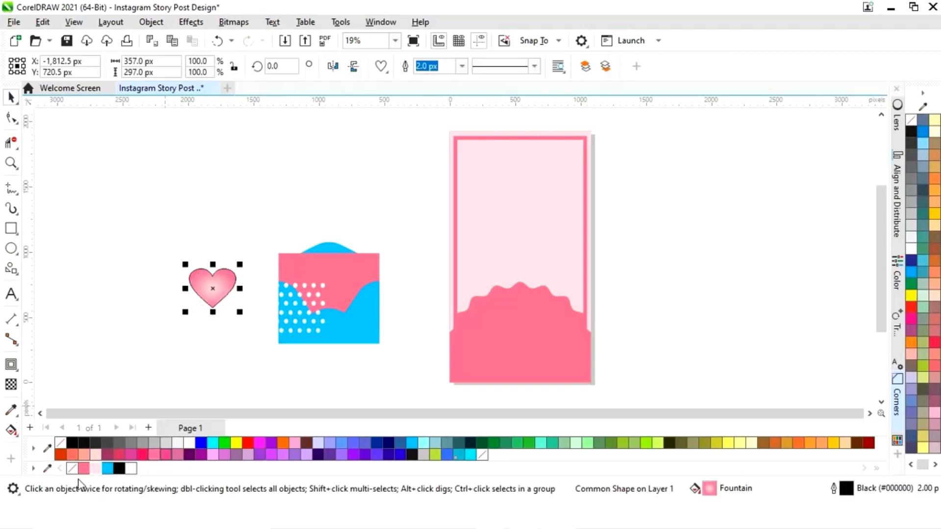
{"action": "left_click", "coordinate": [238, 361]}
Move the white dot group onto the heart and scale it proportionally to about 324 by 295 px
{"action": "left_click", "coordinate": [293, 302]}
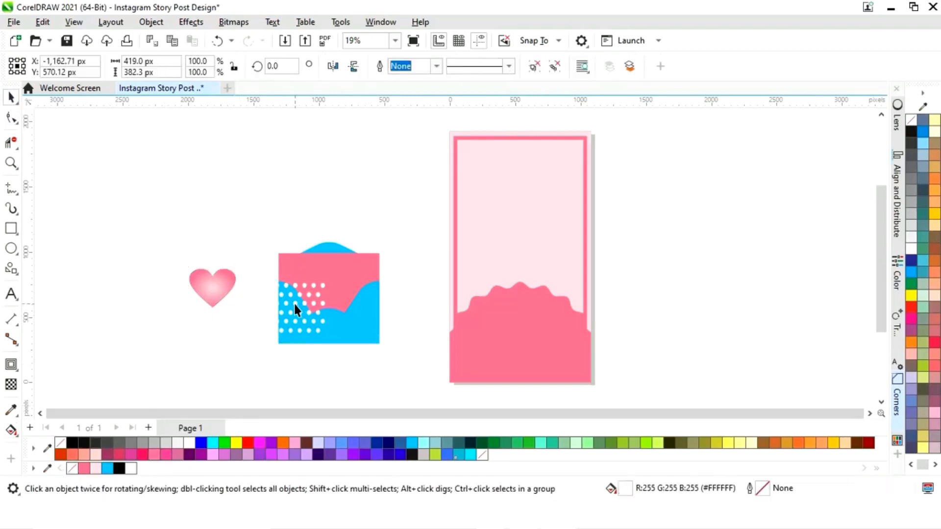
{"action": "left_click_drag", "start_coordinate": [293, 302], "coordinate": [202, 288]}
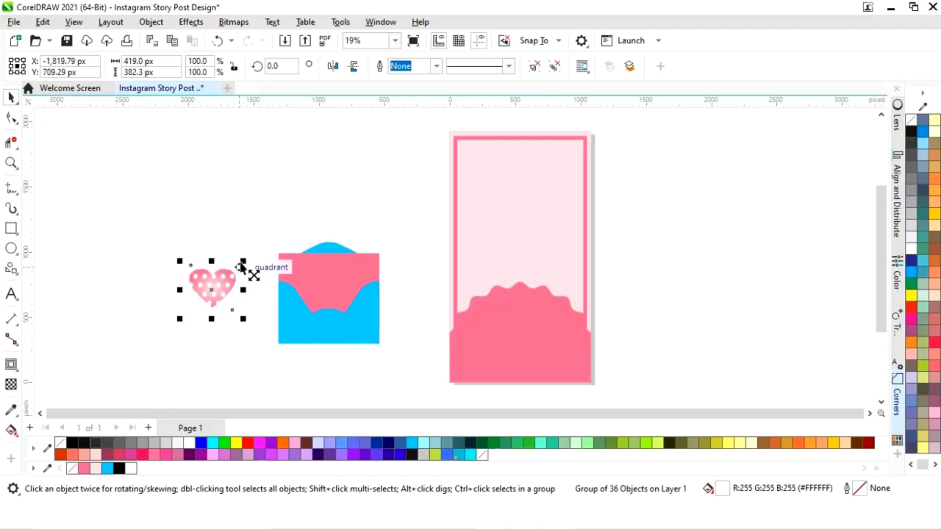
{"action": "left_click_drag", "start_coordinate": [245, 267], "coordinate": [254, 286]}
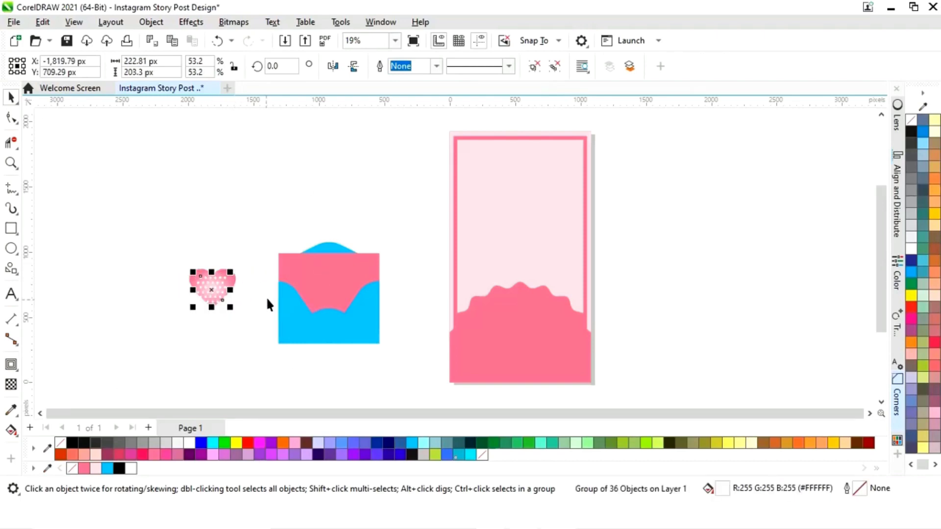
{"action": "key", "text": "z"}
{"action": "left_click_drag", "start_coordinate": [304, 335], "coordinate": [174, 255]}
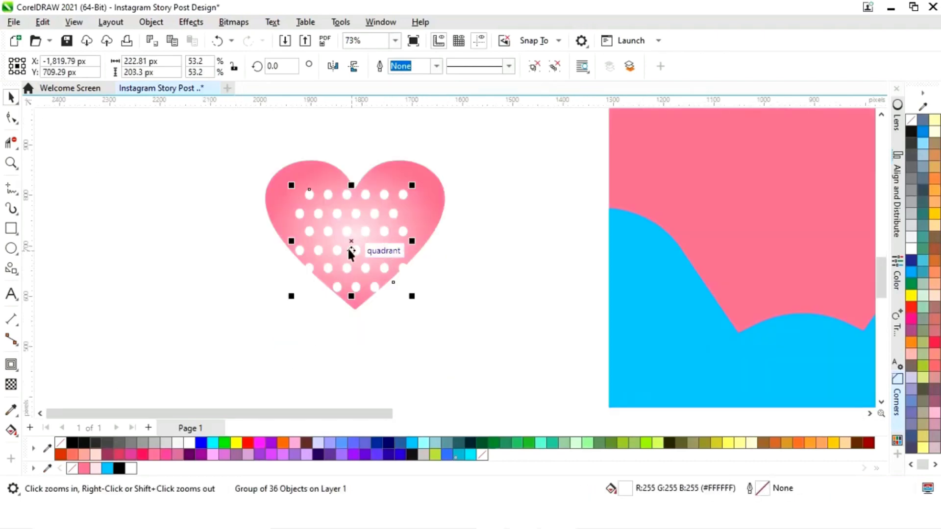
{"action": "left_click_drag", "start_coordinate": [413, 187], "coordinate": [444, 157]}
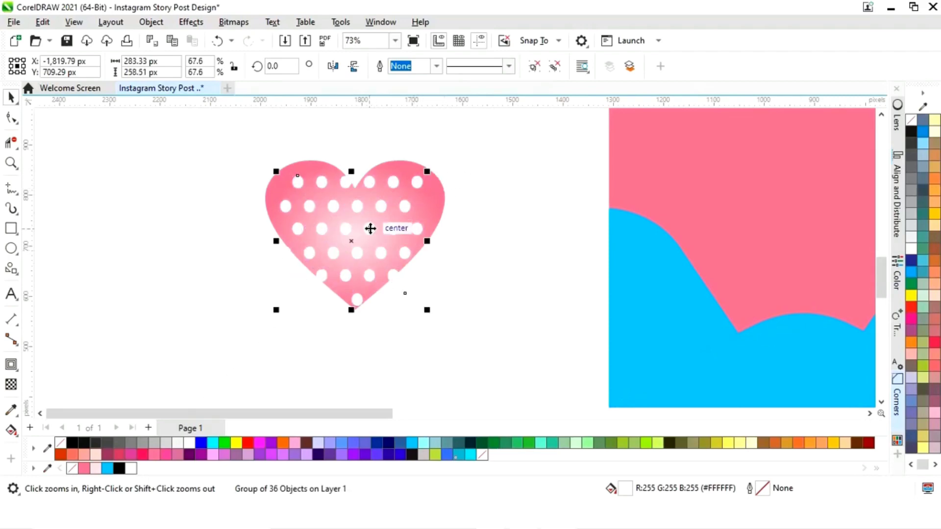
{"action": "left_click_drag", "start_coordinate": [351, 237], "coordinate": [346, 219]}
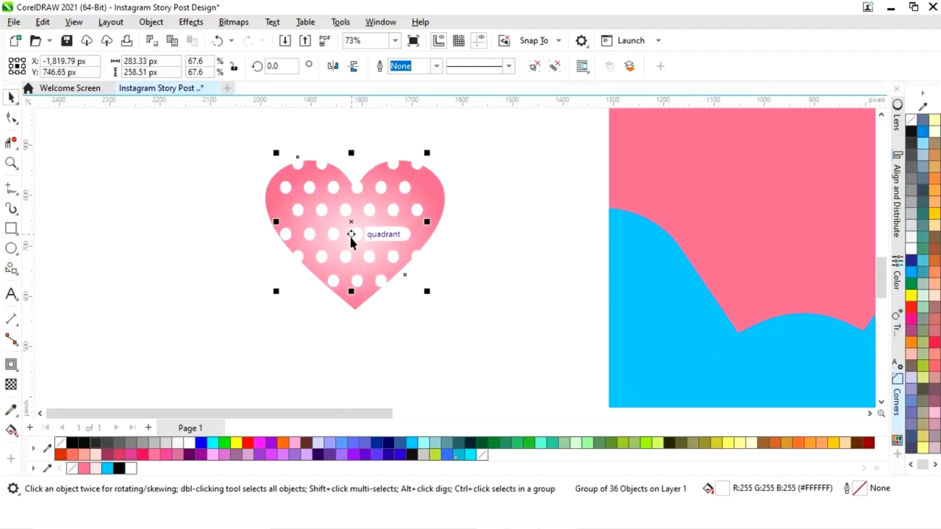
{"action": "left_click_drag", "start_coordinate": [427, 296], "coordinate": [440, 308]}
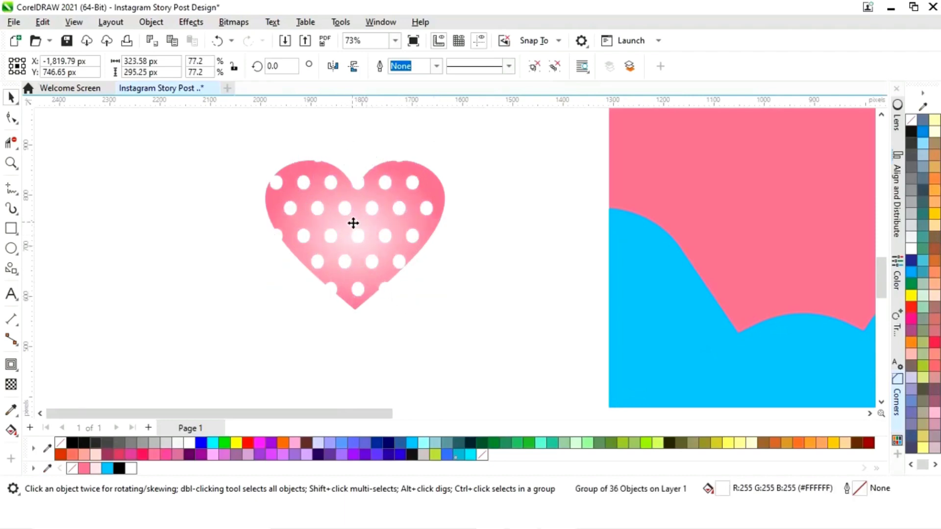
{"action": "left_click_drag", "start_coordinate": [351, 221], "coordinate": [369, 231]}
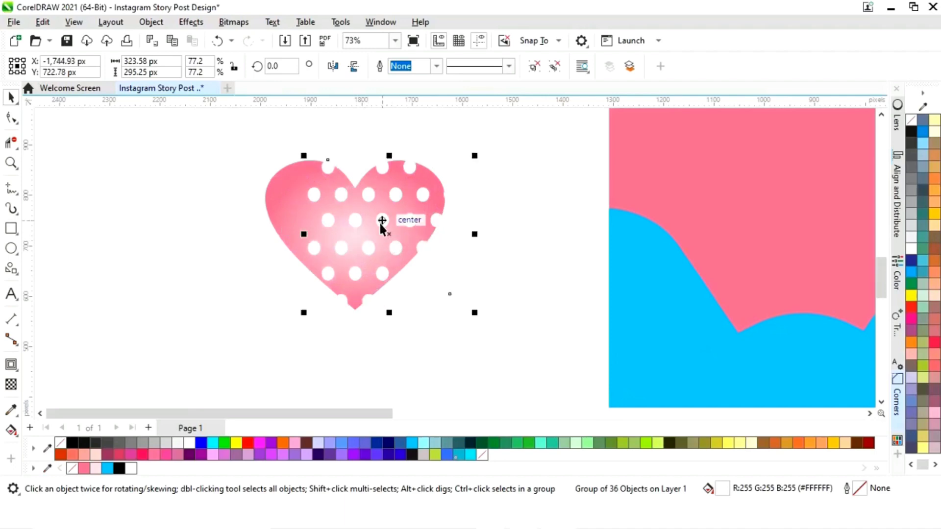
PowerClip the white dot group inside the heart
{"action": "right_click", "coordinate": [381, 222]}
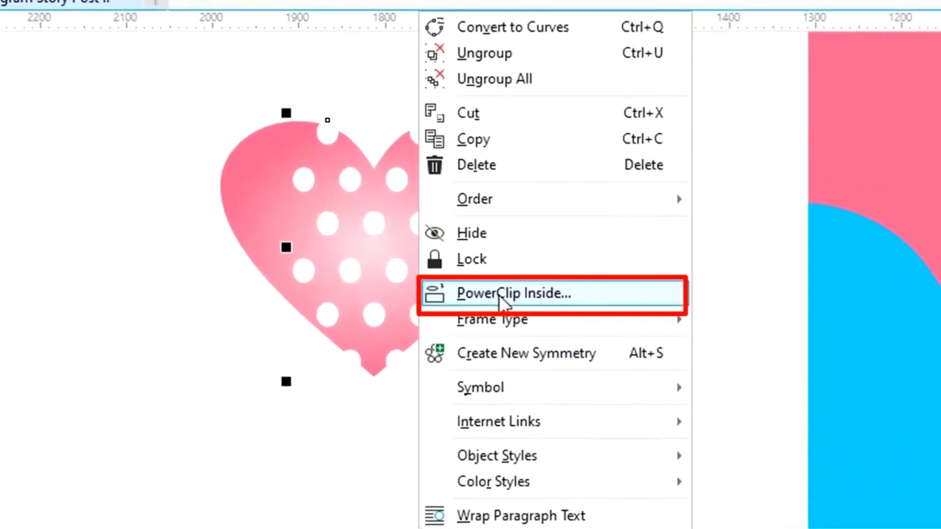
{"action": "left_click", "coordinate": [499, 295]}
{"action": "left_click", "coordinate": [233, 200]}
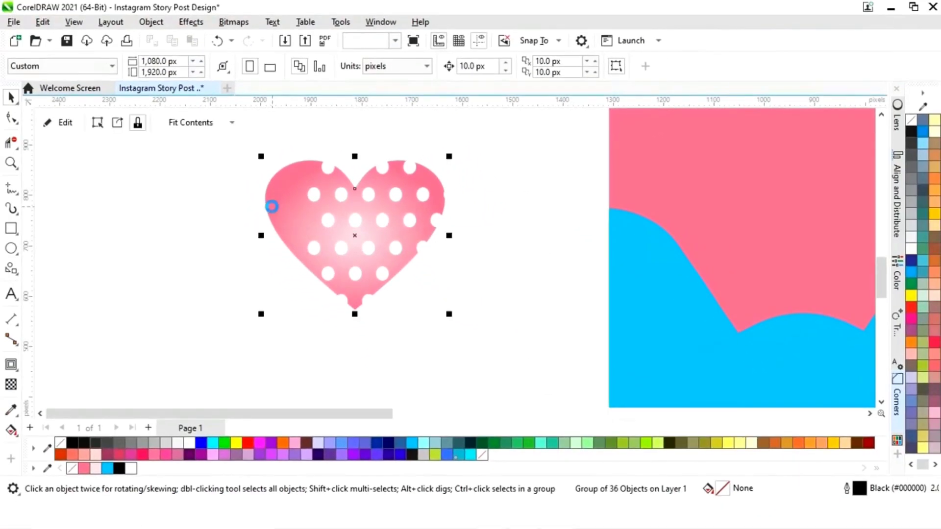
Edit the heart's PowerClip contents, recentre the dot group over the heart and finish editing
{"action": "left_click", "coordinate": [67, 123]}
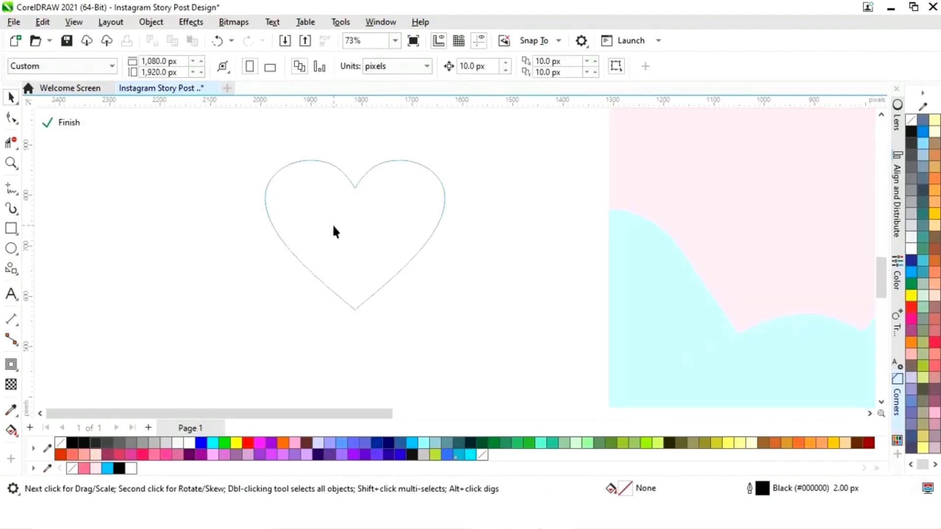
{"action": "left_click", "coordinate": [387, 227]}
{"action": "left_click_drag", "start_coordinate": [370, 236], "coordinate": [359, 237]}
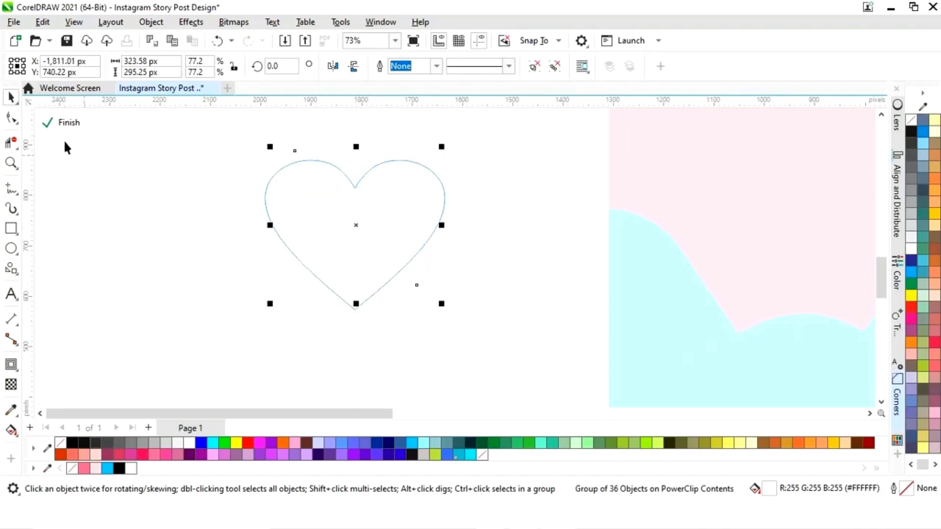
{"action": "left_click", "coordinate": [69, 125]}
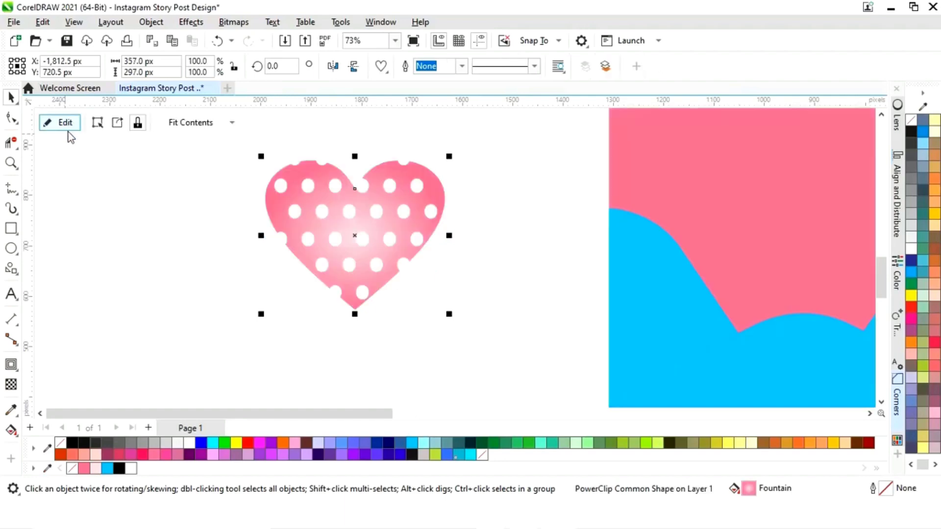
{"action": "left_click", "coordinate": [142, 243]}
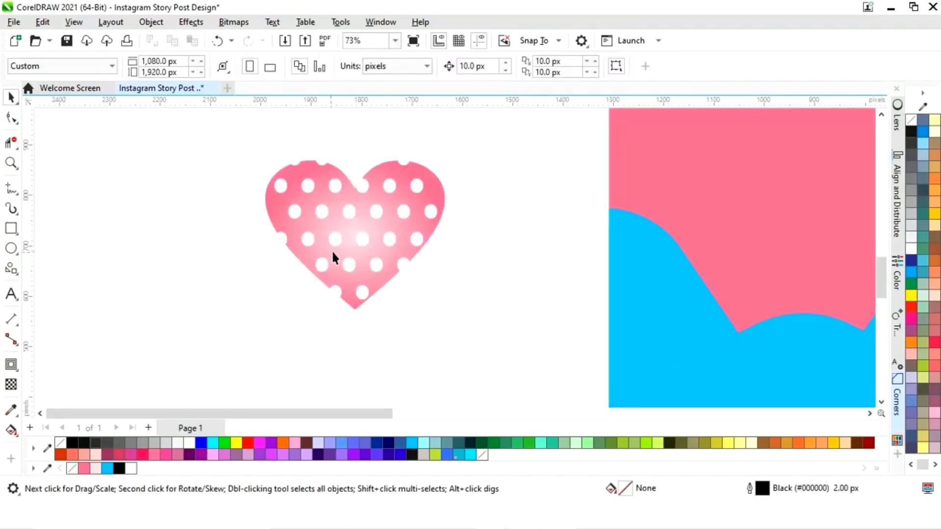
Place a duplicate of the dotted heart diagonally below the original, between it and the envelope
{"action": "key", "text": "F4"}
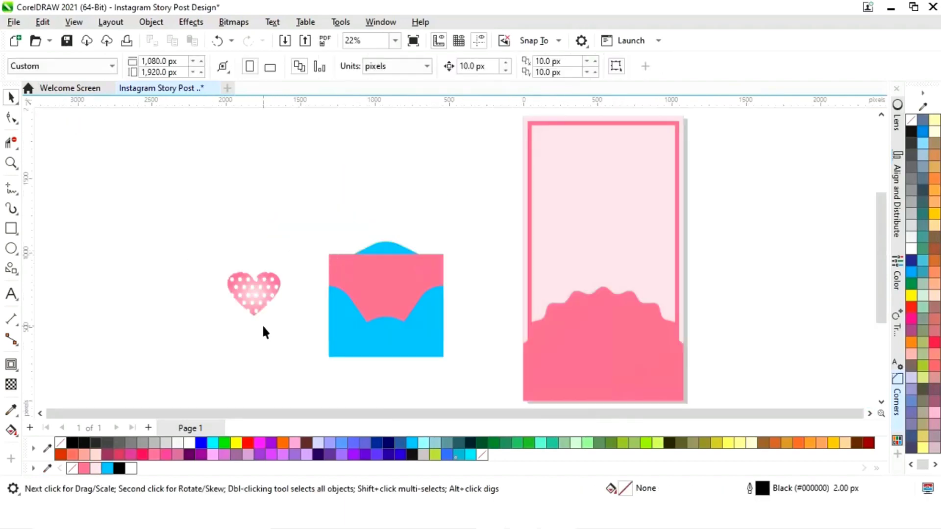
{"action": "key", "text": "z"}
{"action": "left_click_drag", "start_coordinate": [201, 235], "coordinate": [363, 354]}
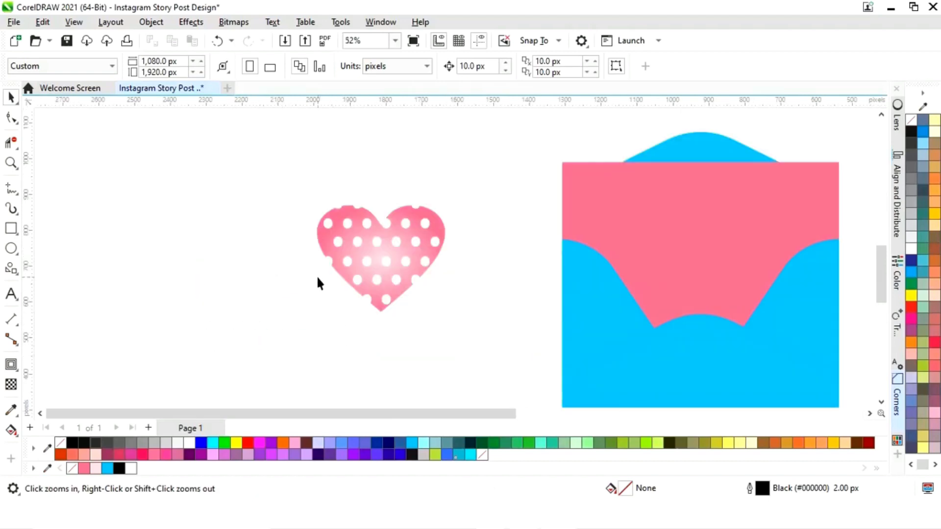
{"action": "key", "text": "space"}
{"action": "left_click", "coordinate": [405, 273]}
{"action": "left_click_drag", "start_coordinate": [405, 273], "coordinate": [508, 337]}
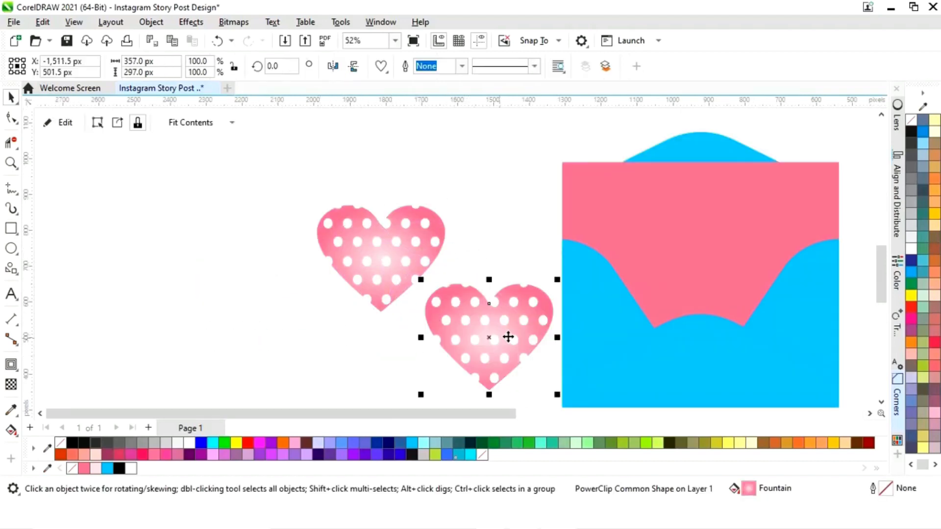
Create a concentric copy of the duplicate heart at 83.7% and cut it out with Back Minus Front to leave a hollow heart
{"action": "left_click_drag", "start_coordinate": [558, 280], "coordinate": [551, 300]}
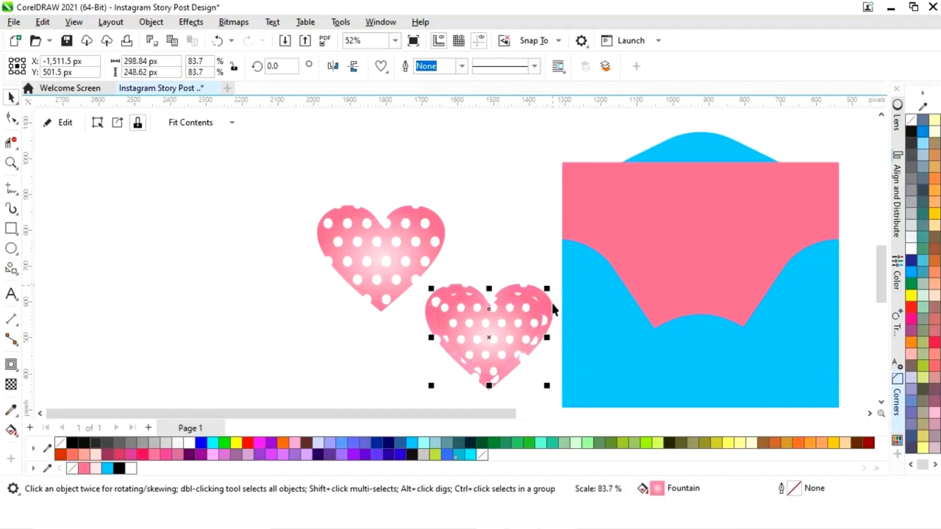
{"action": "left_click", "coordinate": [551, 308], "text": "shift"}
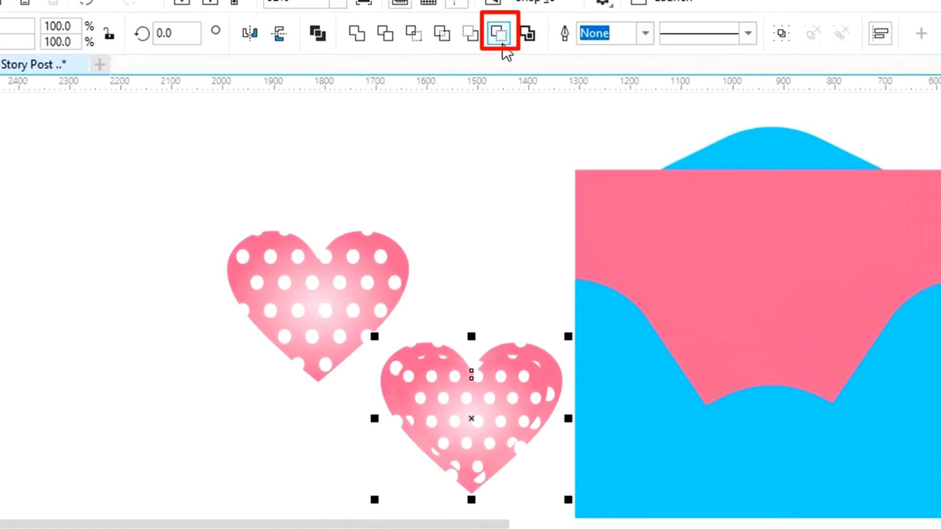
{"action": "left_click", "coordinate": [501, 42]}
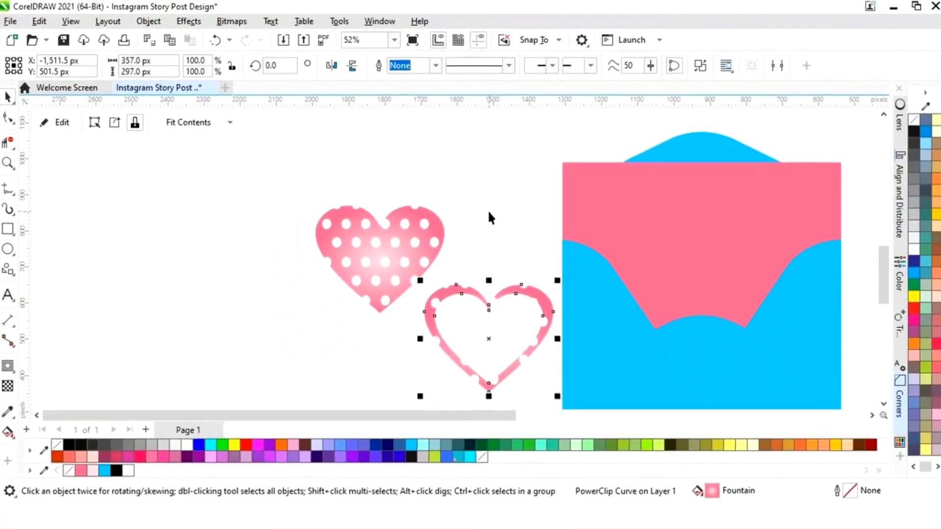
{"action": "left_click", "coordinate": [528, 267]}
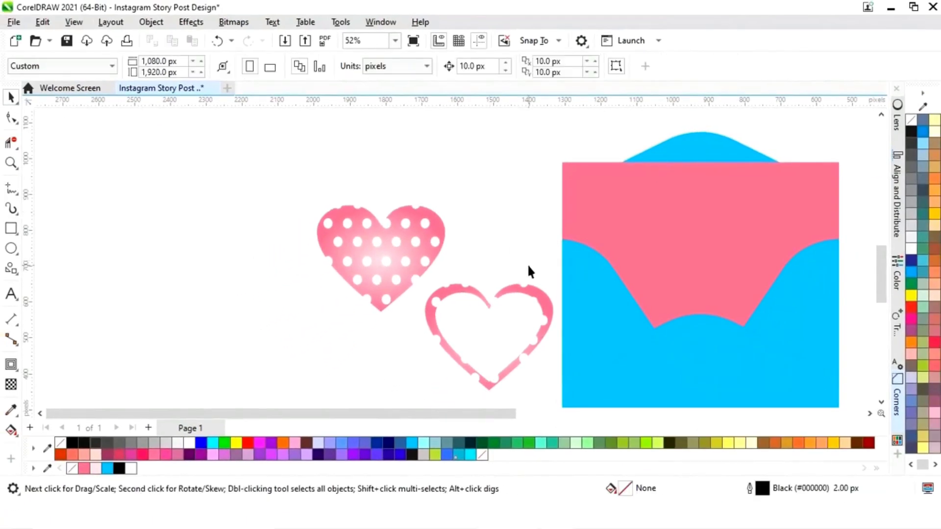
Scale both hearts to about 70%, placing the dotted one on the envelope's upper-left corner and the hollow one on its right edge
{"action": "key", "text": "F4"}
{"action": "left_click_drag", "start_coordinate": [254, 294], "coordinate": [389, 245]}
{"action": "left_click", "coordinate": [297, 316]}
{"action": "left_click_drag", "start_coordinate": [297, 315], "coordinate": [445, 293]}
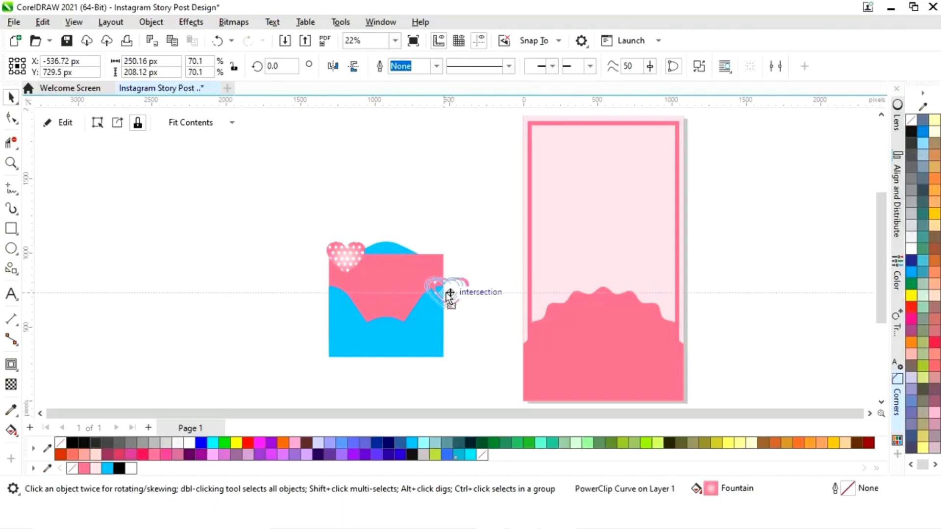
Move the envelope together with both hearts onto the story page, overlapping the scalloped base
{"action": "left_click_drag", "start_coordinate": [489, 221], "coordinate": [373, 360]}
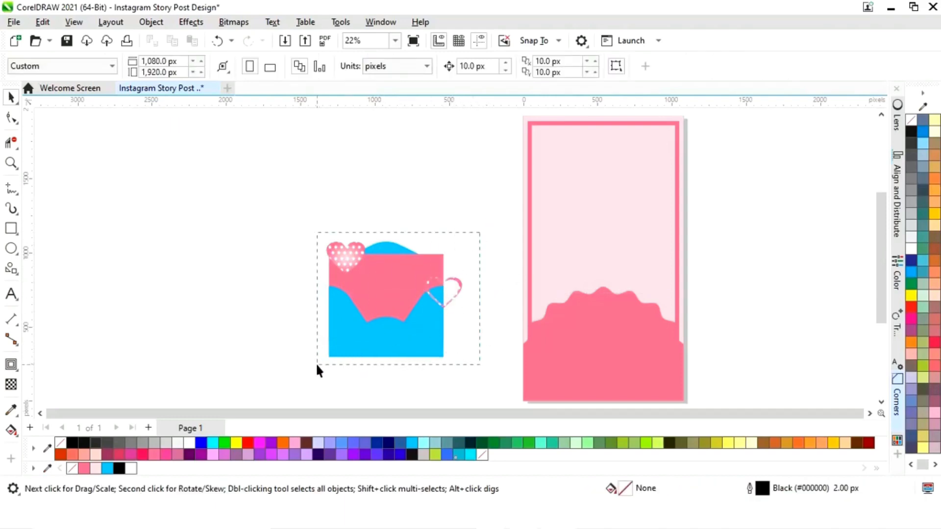
{"action": "left_click_drag", "start_coordinate": [319, 371], "coordinate": [319, 368]}
{"action": "left_click_drag", "start_coordinate": [390, 300], "coordinate": [602, 297]}
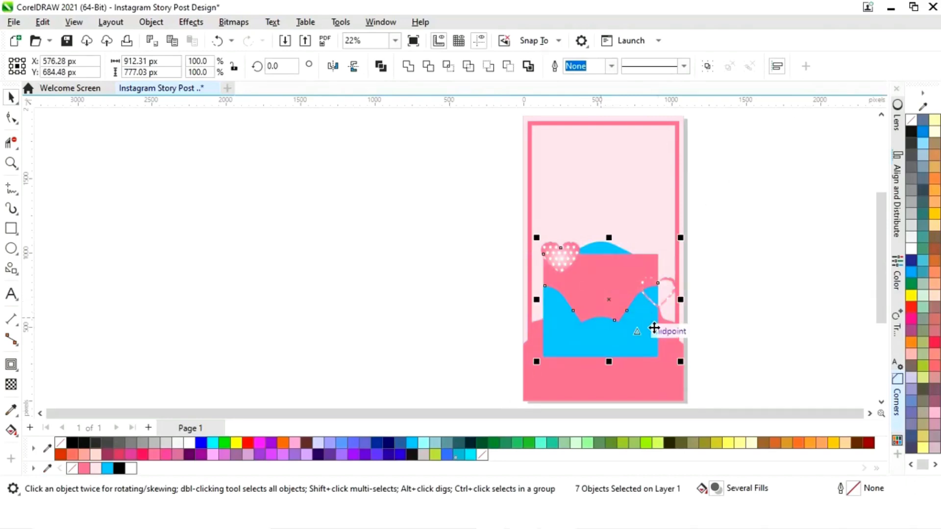
{"action": "left_click", "coordinate": [734, 281]}
{"action": "key", "text": "shift+F4"}
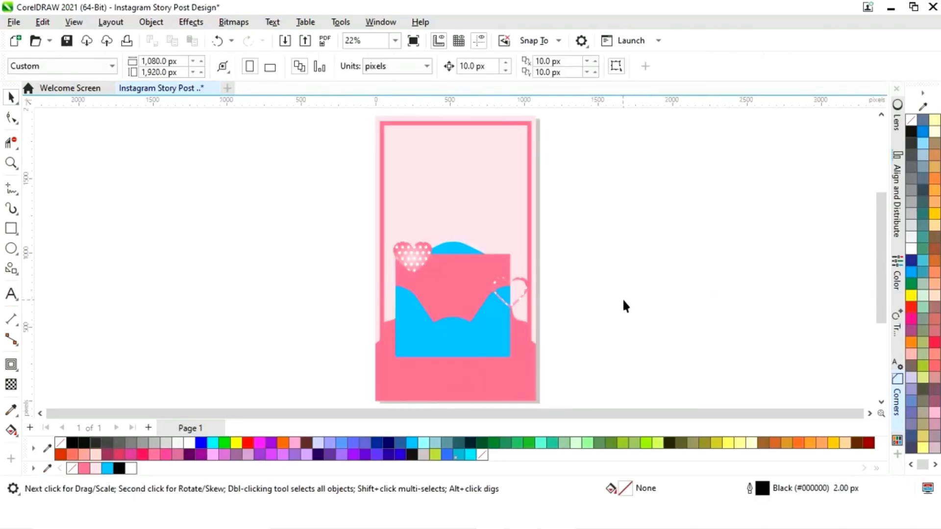
Recolor all four blue envelope pieces, including the back flap, to white
{"action": "left_click", "coordinate": [458, 337]}
{"action": "left_click", "coordinate": [422, 306], "text": "shift"}
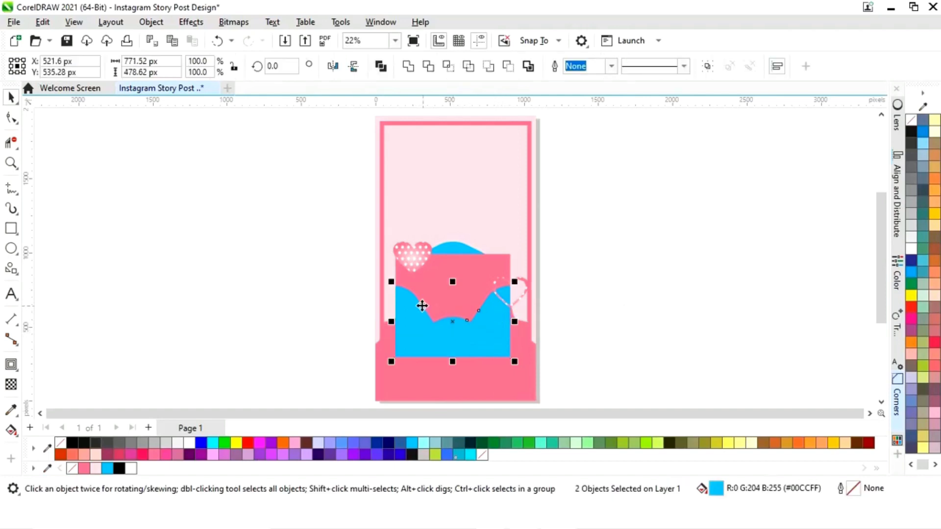
{"action": "left_click", "coordinate": [453, 242], "text": "shift"}
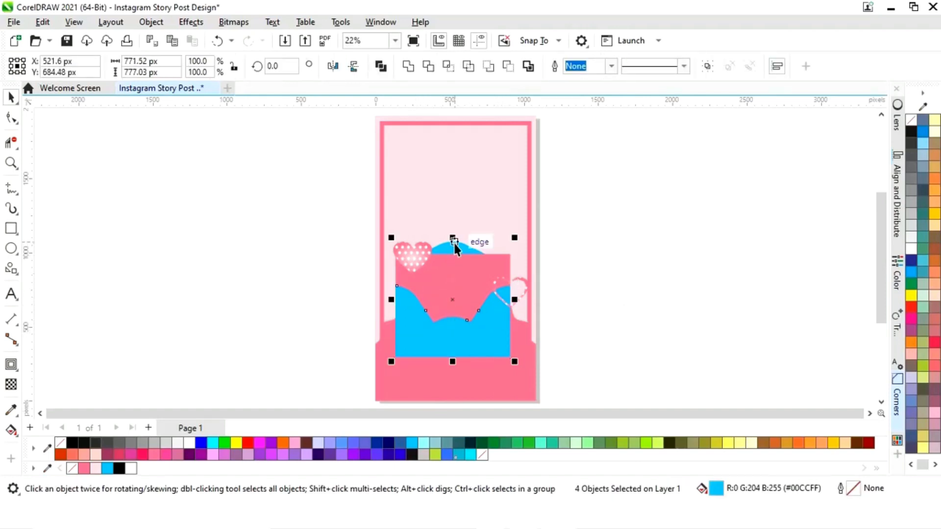
{"action": "left_click", "coordinate": [185, 443]}
{"action": "left_click", "coordinate": [700, 332]}
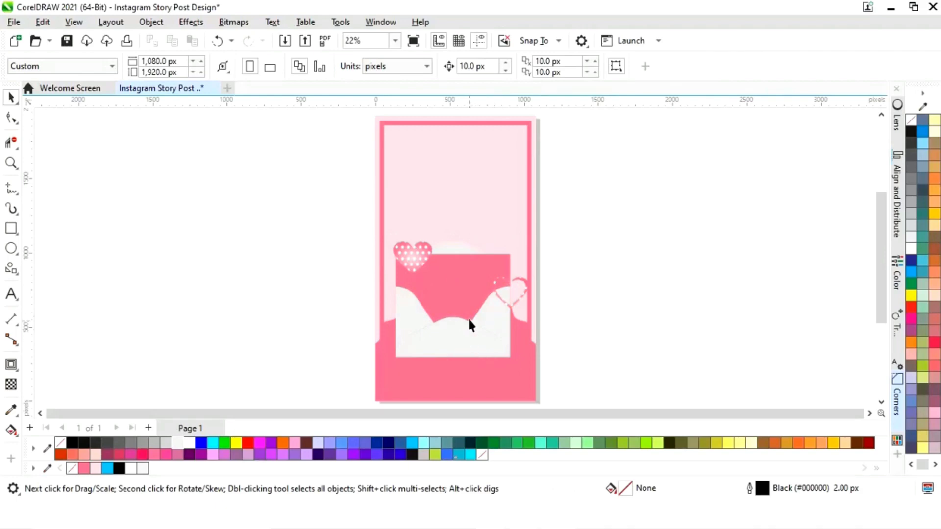
Add a drop shadow around the pink rectangular card inside the envelope
{"action": "scroll", "coordinate": [469, 325], "scroll_direction": "up", "scroll_amount": 1}
{"action": "key", "text": "z"}
{"action": "left_click_drag", "start_coordinate": [268, 187], "coordinate": [584, 366]}
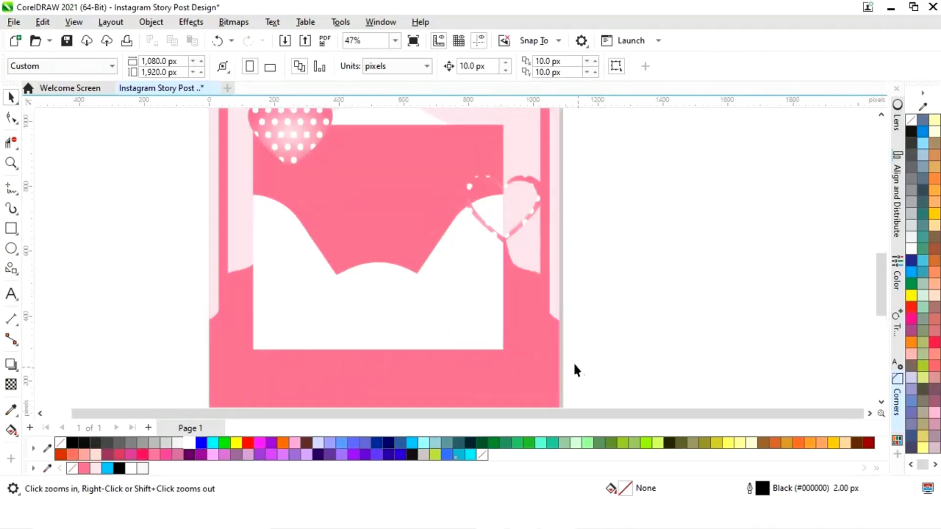
{"action": "scroll", "coordinate": [881, 284], "scroll_direction": "up", "scroll_amount": 2}
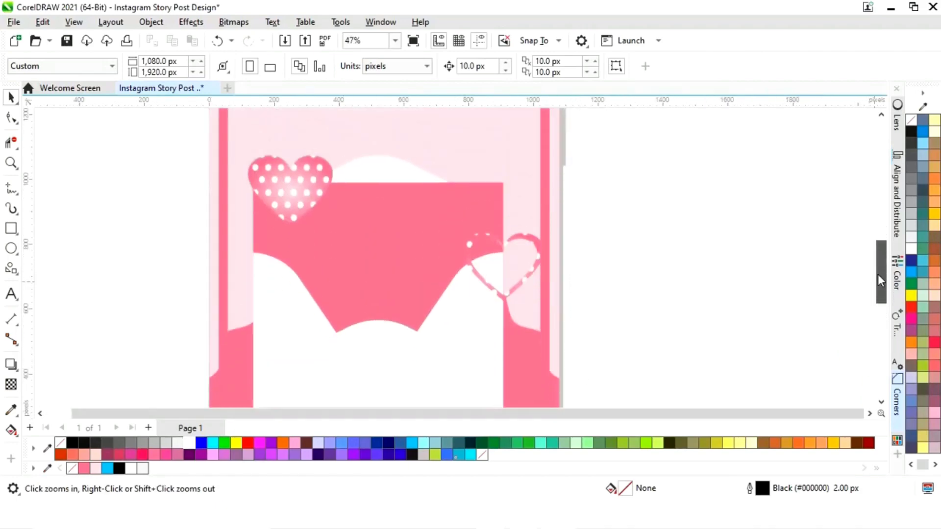
{"action": "key", "text": "space"}
{"action": "left_click", "coordinate": [378, 284]}
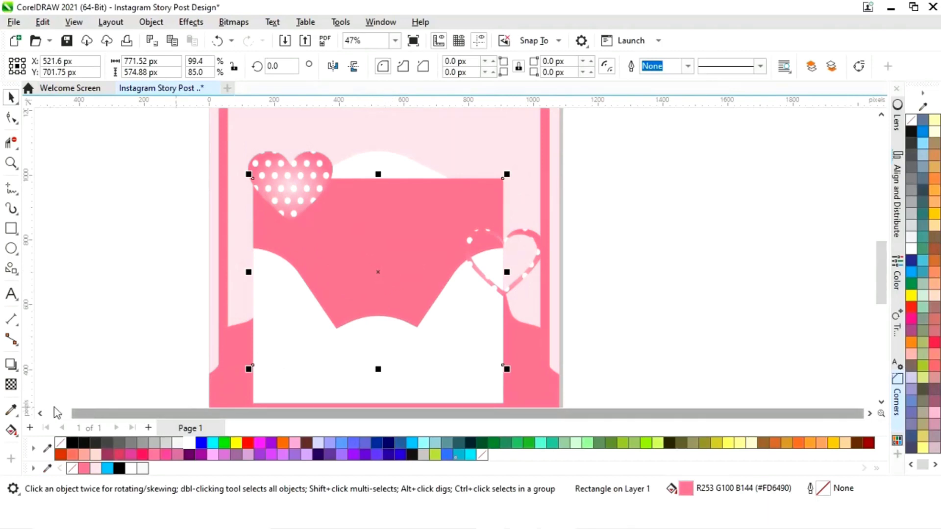
{"action": "left_click", "coordinate": [13, 367]}
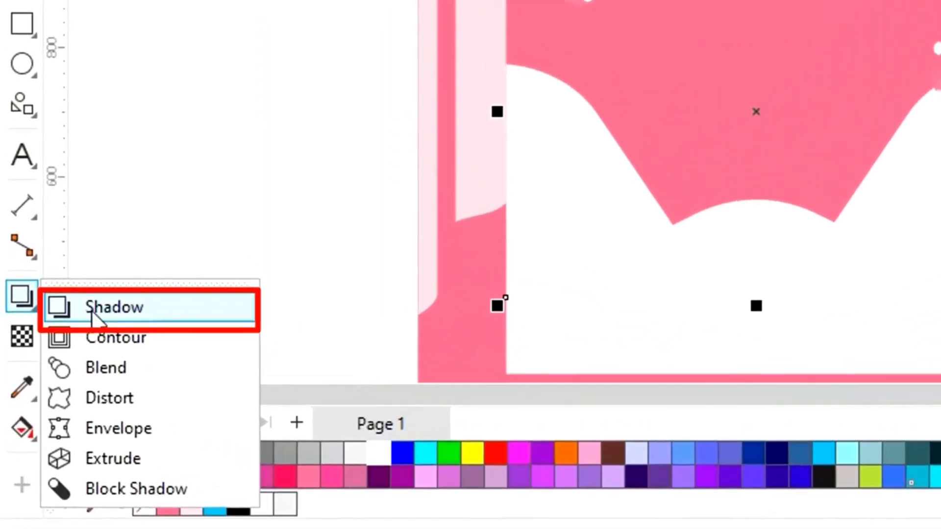
{"action": "left_click", "coordinate": [93, 318]}
{"action": "left_click_drag", "start_coordinate": [758, 113], "coordinate": [764, 0]}
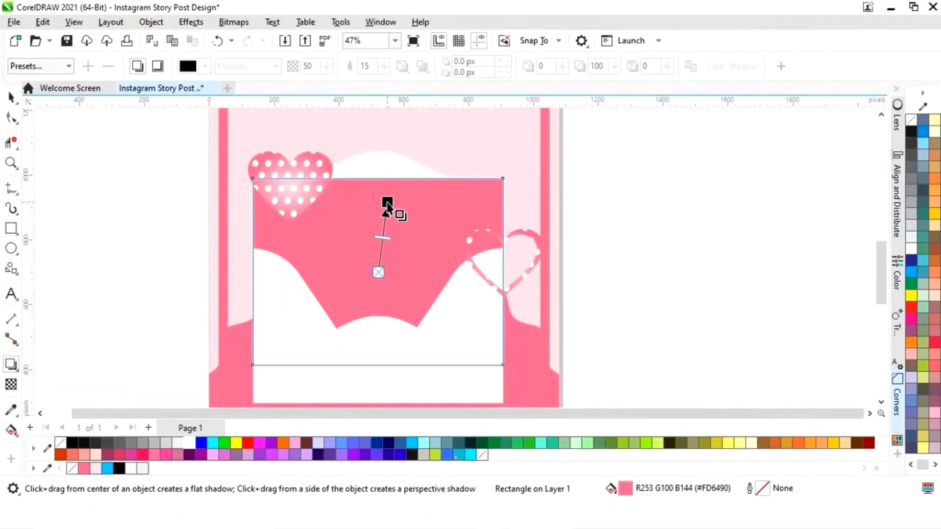
{"action": "left_click_drag", "start_coordinate": [382, 185], "coordinate": [382, 186]}
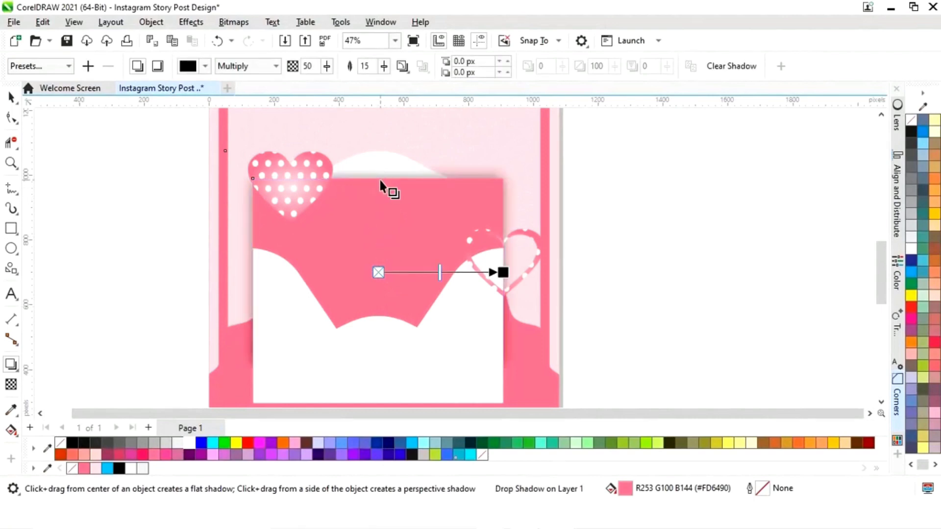
Add drop shadows to the envelope's front flap and to its left and right side flaps
{"action": "left_click", "coordinate": [399, 375]}
{"action": "left_click_drag", "start_coordinate": [253, 360], "coordinate": [502, 360]}
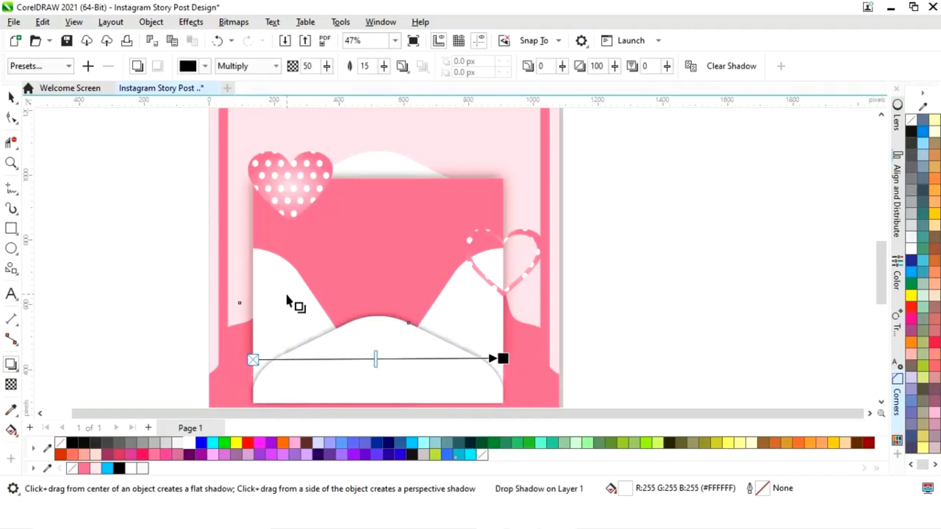
{"action": "left_click", "coordinate": [258, 365]}
{"action": "left_click_drag", "start_coordinate": [250, 387], "coordinate": [293, 246]}
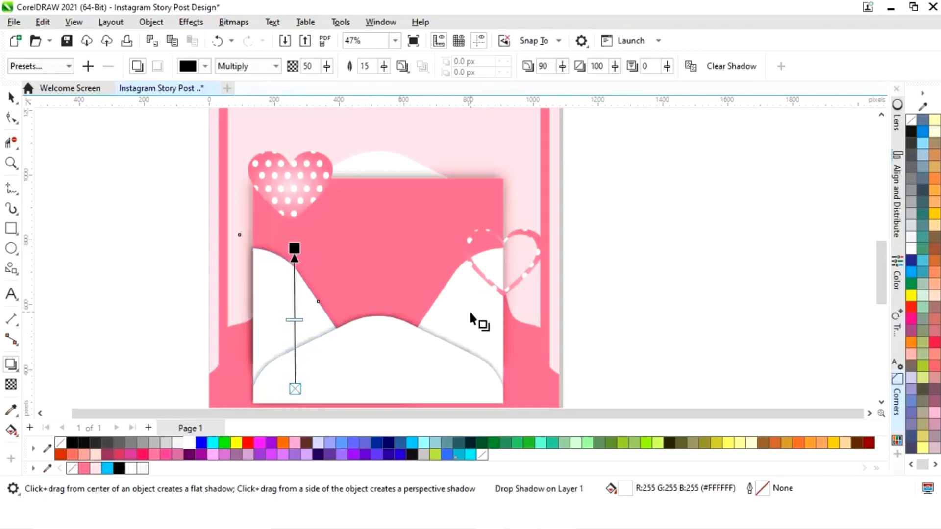
{"action": "type", "text": "0"}
{"action": "key", "text": "Return"}
{"action": "left_click", "coordinate": [488, 272]}
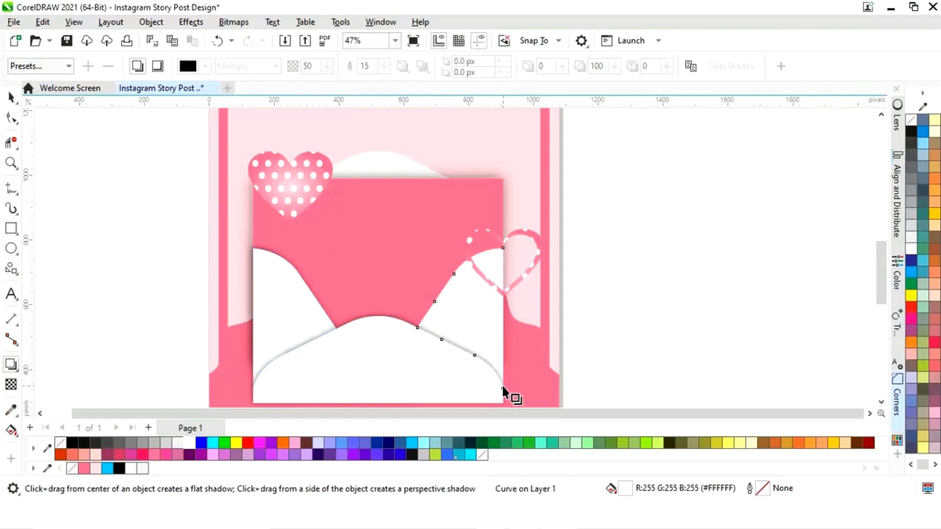
{"action": "left_click_drag", "start_coordinate": [502, 387], "coordinate": [458, 250]}
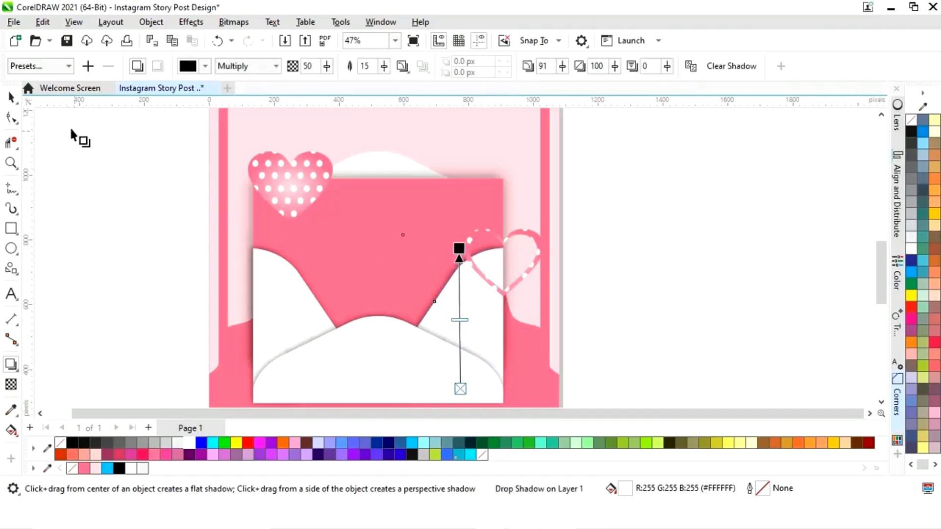
Add downward drop shadows to the hollow heart on the right edge and the dotted heart at the upper-left corner
{"action": "left_click", "coordinate": [10, 98]}
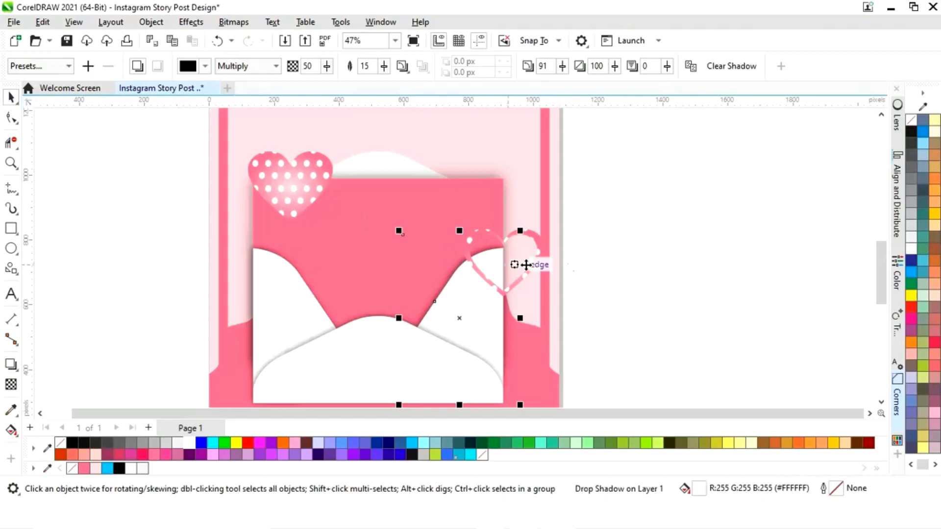
{"action": "left_click", "coordinate": [563, 256]}
{"action": "left_click", "coordinate": [539, 260]}
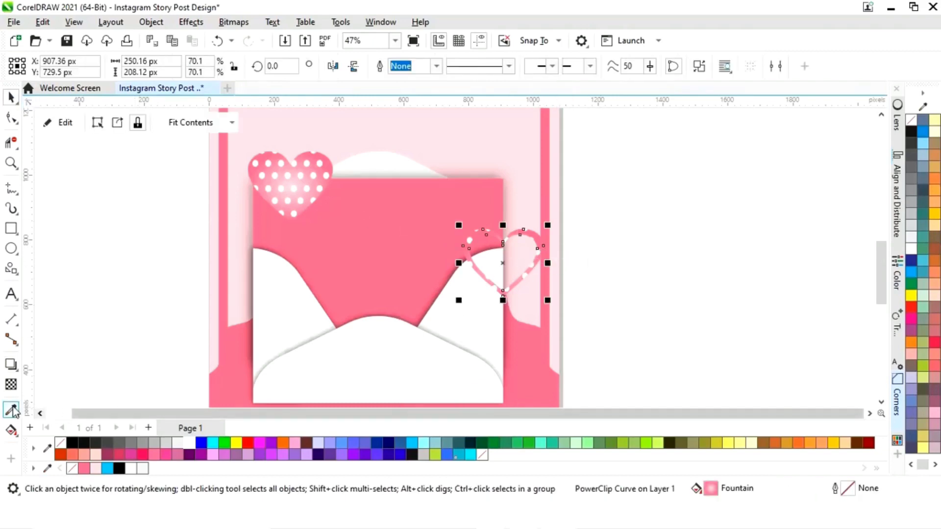
{"action": "left_click", "coordinate": [11, 364]}
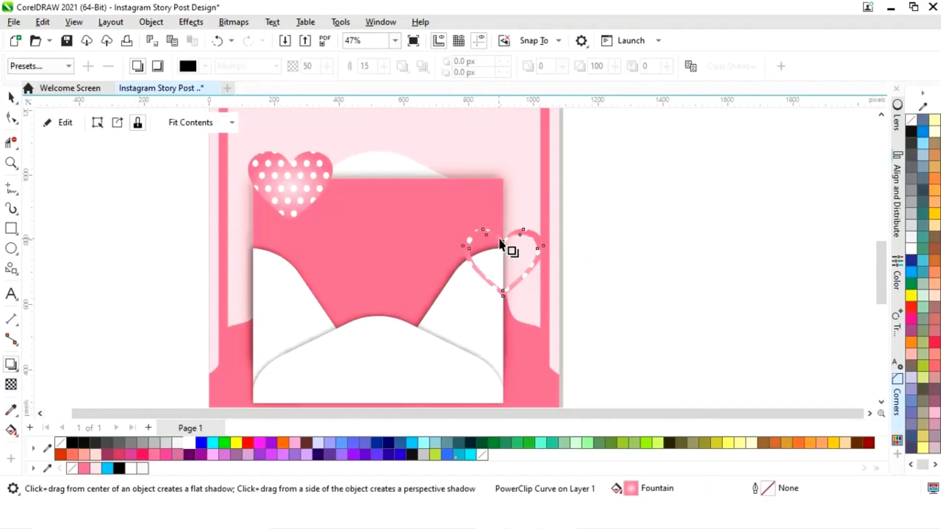
{"action": "left_click_drag", "start_coordinate": [503, 229], "coordinate": [502, 297]}
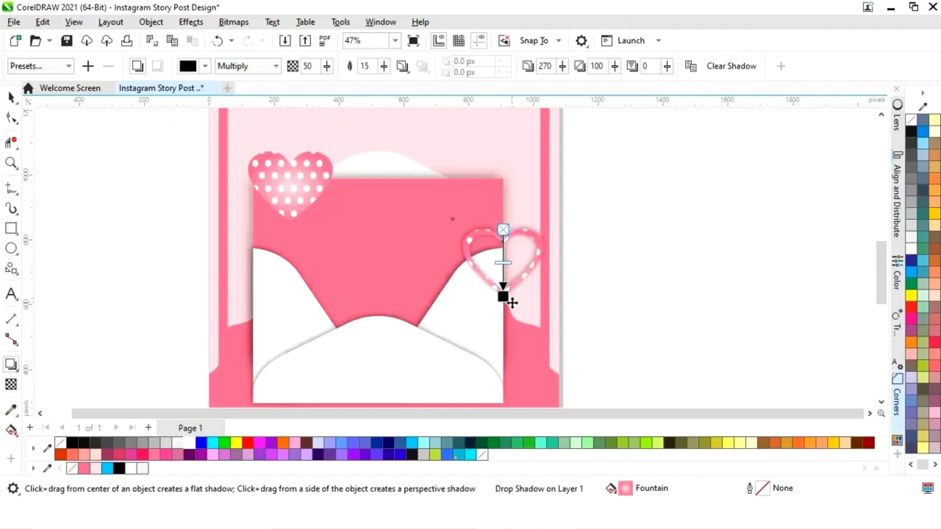
{"action": "left_click", "coordinate": [298, 186]}
{"action": "left_click_drag", "start_coordinate": [291, 163], "coordinate": [291, 223]}
{"action": "left_click", "coordinate": [11, 98]}
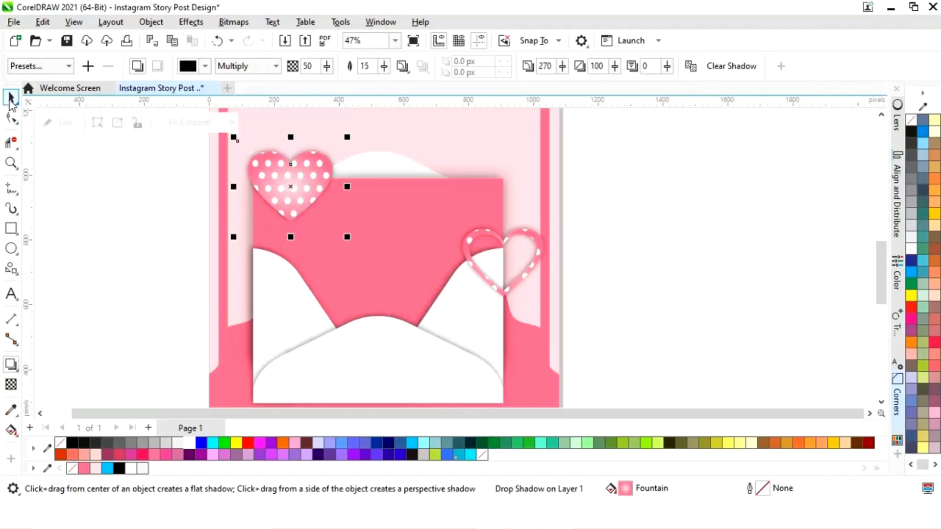
{"action": "left_click", "coordinate": [684, 239]}
Reduce the height of the pink card and front envelope pieces, and scale the dotted heart to 61.4% at the card's upper-left corner
{"action": "scroll", "coordinate": [689, 242], "scroll_direction": "down", "scroll_amount": 2}
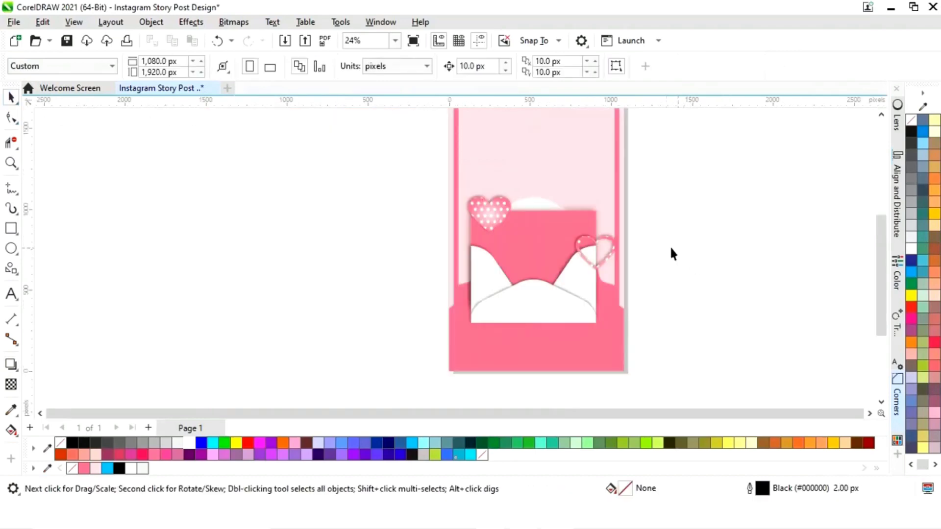
{"action": "left_click", "coordinate": [536, 200]}
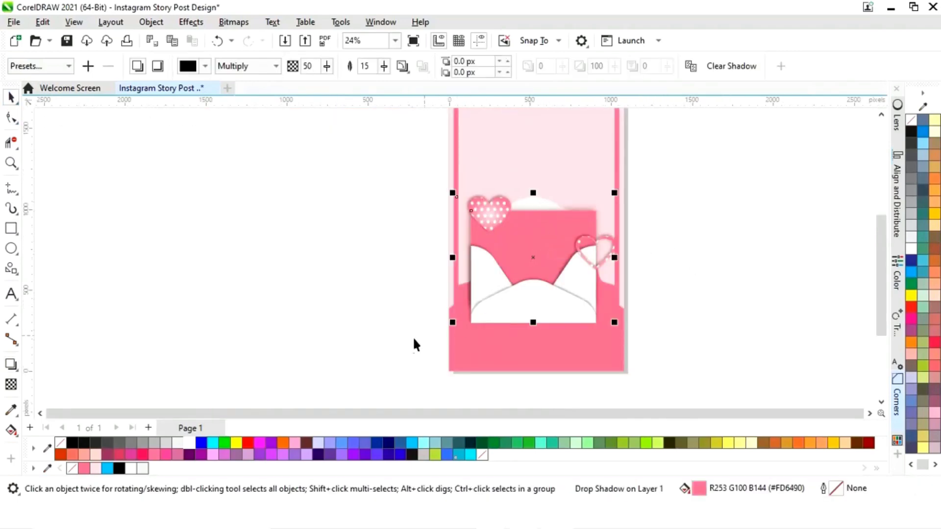
{"action": "left_click", "coordinate": [406, 349]}
{"action": "mouse_move", "coordinate": [614, 235]}
{"action": "left_mouse_down"}
{"action": "mouse_move", "coordinate": [618, 219]}
{"action": "mouse_move", "coordinate": [602, 225]}
{"action": "left_mouse_up"}
{"action": "left_click", "coordinate": [555, 211], "text": "shift"}
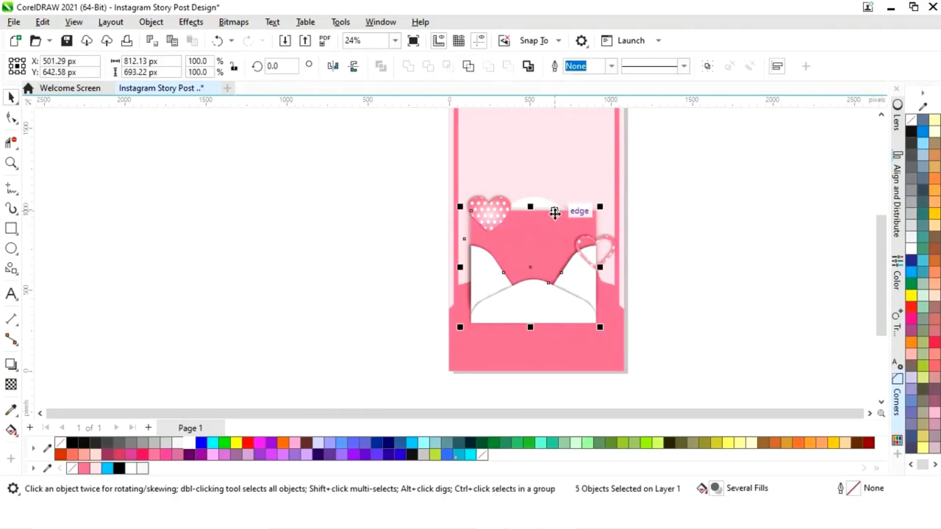
{"action": "left_click", "coordinate": [534, 195], "text": "shift"}
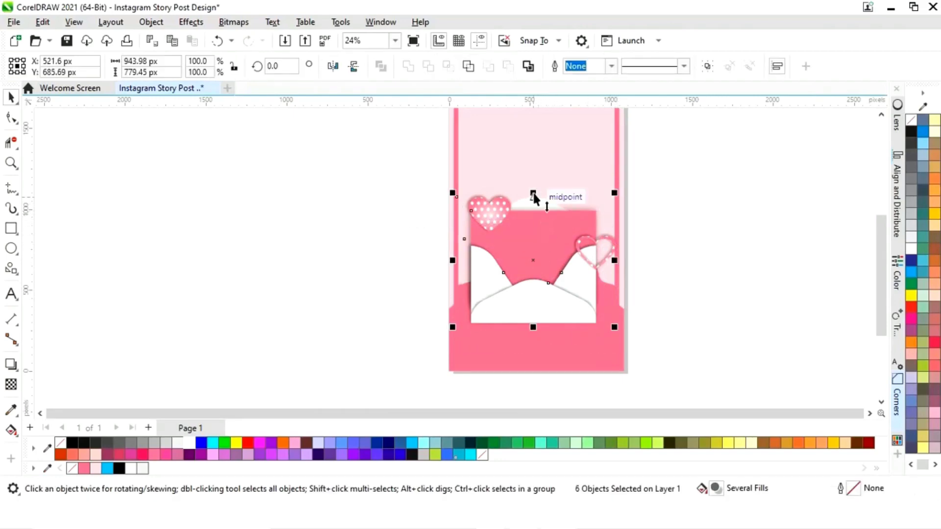
{"action": "left_click_drag", "start_coordinate": [533, 193], "coordinate": [505, 241]}
{"action": "left_click", "coordinate": [708, 231]}
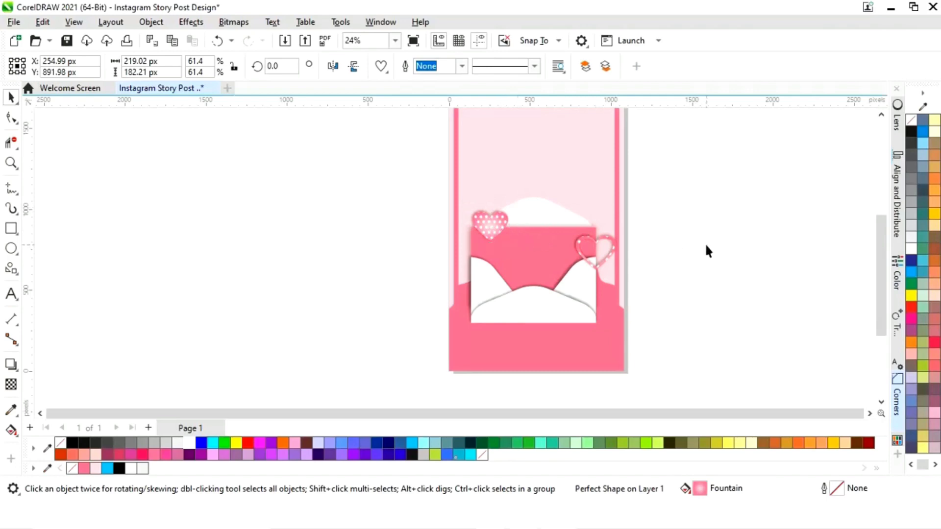
Group all the envelope pieces, their shadows and both hearts into one object
{"action": "left_click_drag", "start_coordinate": [683, 183], "coordinate": [619, 251]}
{"action": "left_click_drag", "start_coordinate": [446, 332], "coordinate": [428, 336]}
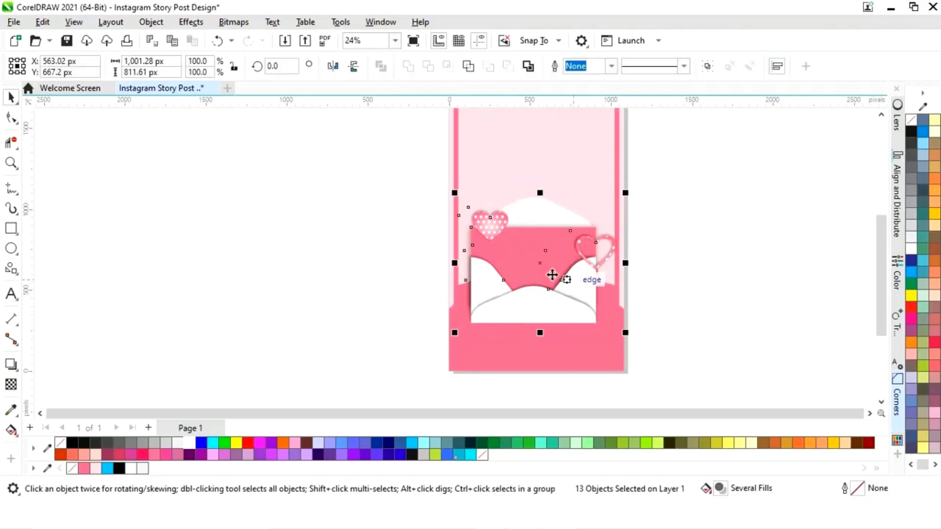
{"action": "right_click", "coordinate": [539, 269]}
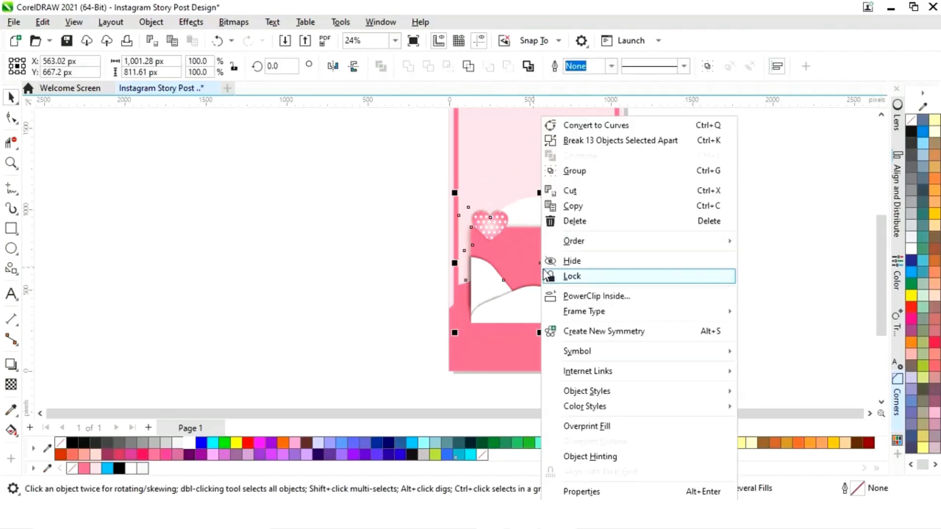
{"action": "left_click", "coordinate": [588, 174]}
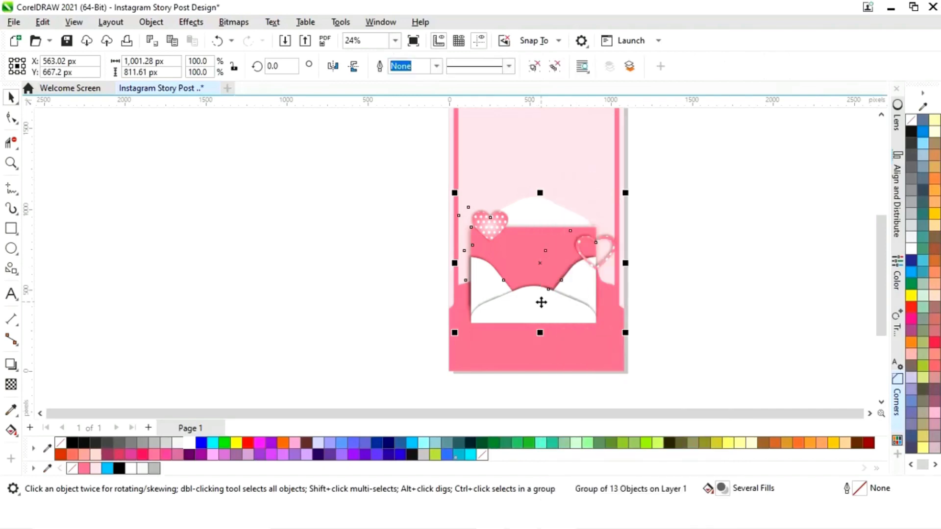
{"action": "key", "text": "Escape"}
Add three separate text objects reading "Be", "My" and "Valentine" on the empty area left of the page
{"action": "key", "text": "F8"}
{"action": "left_click", "coordinate": [234, 289]}
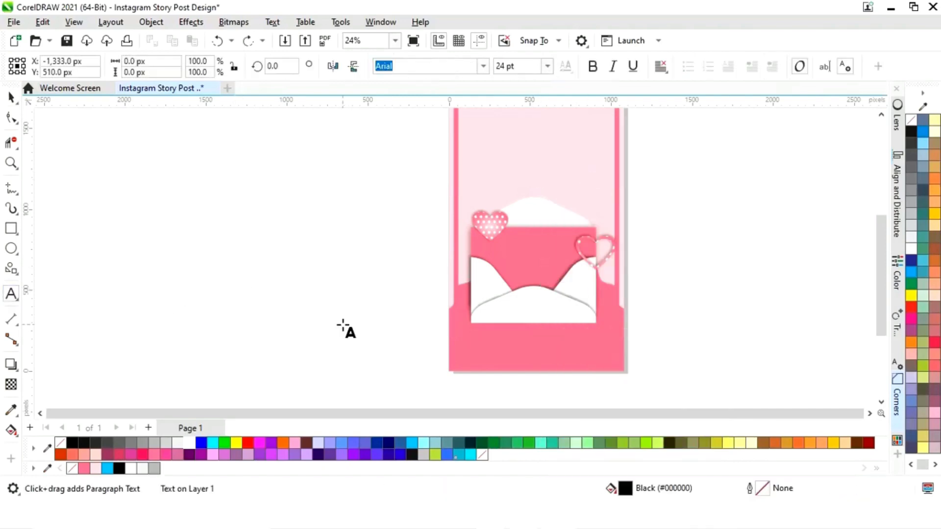
{"action": "type", "text": "BE"}
{"action": "left_click", "coordinate": [333, 321]}
{"action": "type", "text": "My"}
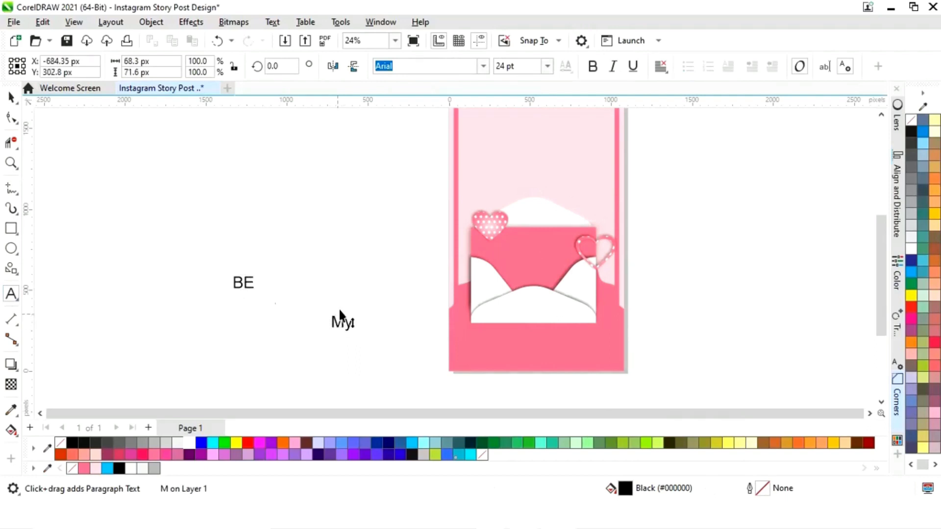
{"action": "left_click", "coordinate": [255, 289]}
{"action": "key", "text": "BackSpace"}
{"action": "type", "text": "e"}
{"action": "left_click", "coordinate": [300, 268]}
{"action": "type", "text": "Valent"}
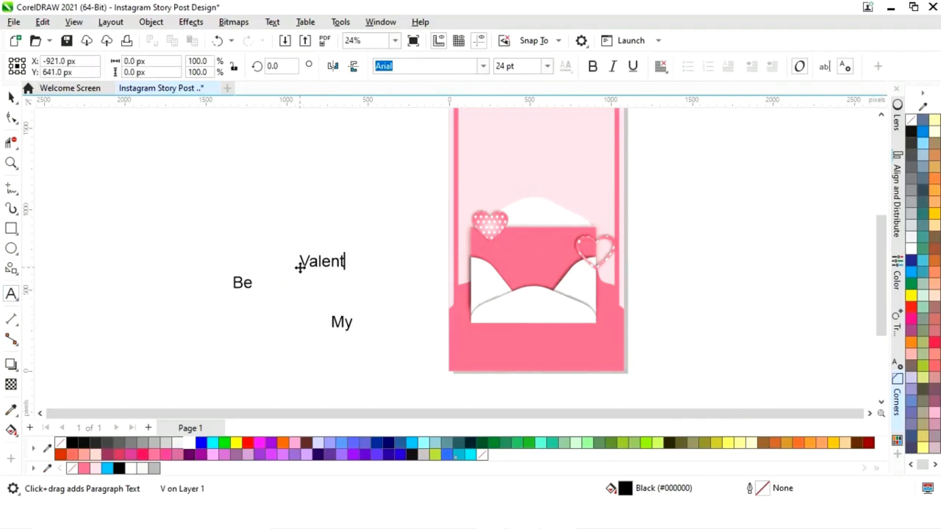
{"action": "type", "text": "ine"}
Set the font of the "Valentine" text to Brush Script MT
{"action": "left_click", "coordinate": [11, 98]}
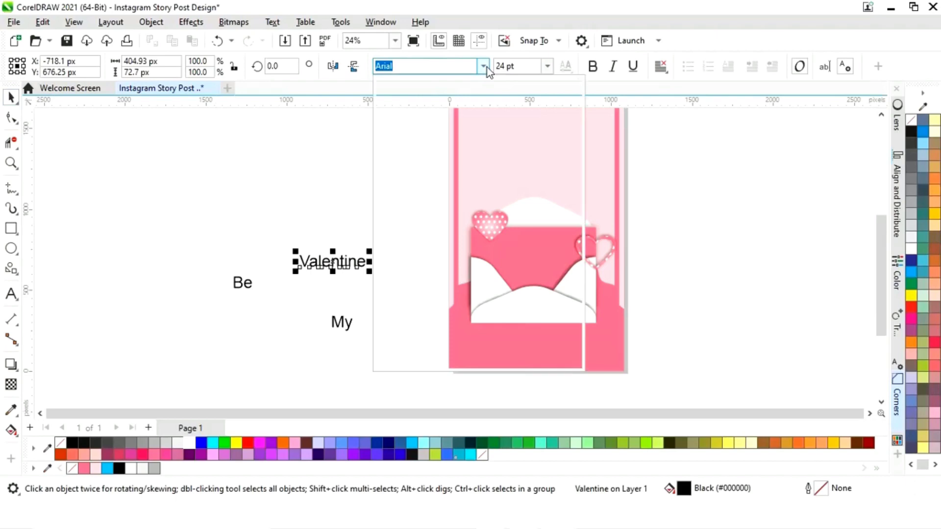
{"action": "left_click", "coordinate": [485, 67]}
{"action": "left_click", "coordinate": [438, 161]}
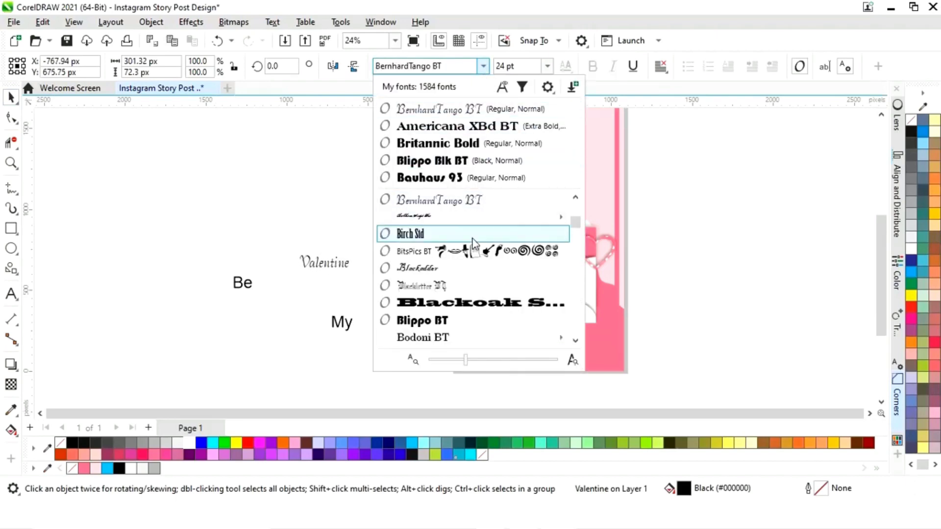
{"action": "scroll", "coordinate": [467, 250], "scroll_direction": "down", "scroll_amount": 1}
{"action": "scroll", "coordinate": [467, 250], "scroll_direction": "down", "scroll_amount": 4}
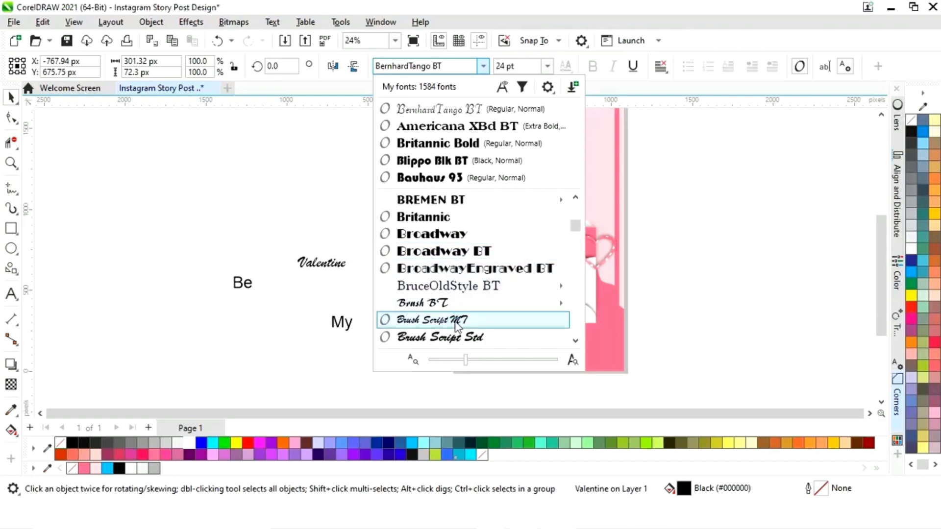
{"action": "left_click", "coordinate": [457, 324]}
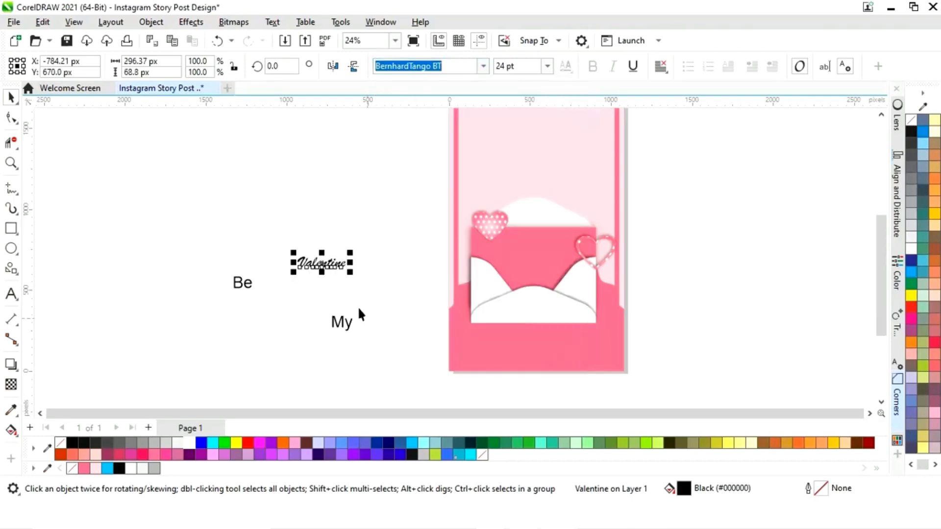
Set the font of the "Be" and "My" texts to Brush Script MT
{"action": "left_click", "coordinate": [243, 283]}
{"action": "left_click", "coordinate": [483, 65]}
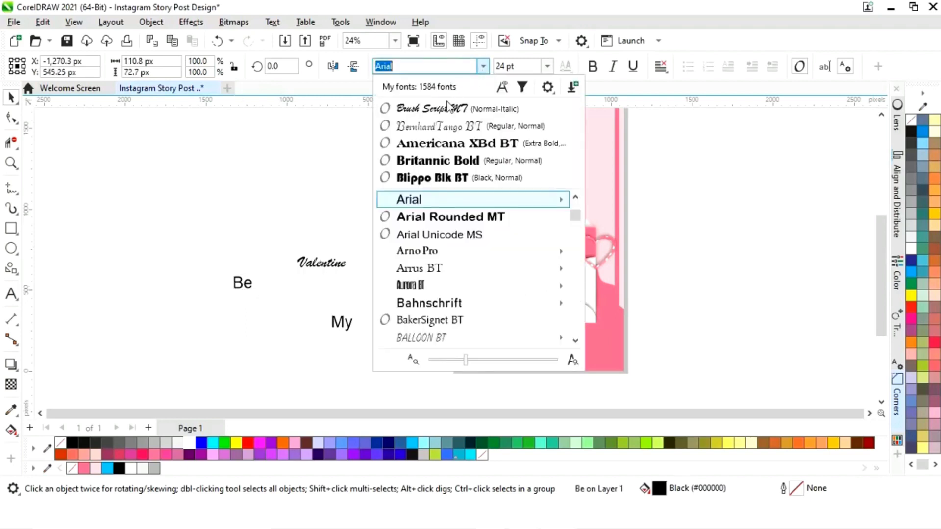
{"action": "left_click", "coordinate": [447, 107]}
{"action": "left_click", "coordinate": [340, 324]}
{"action": "left_click", "coordinate": [483, 66]}
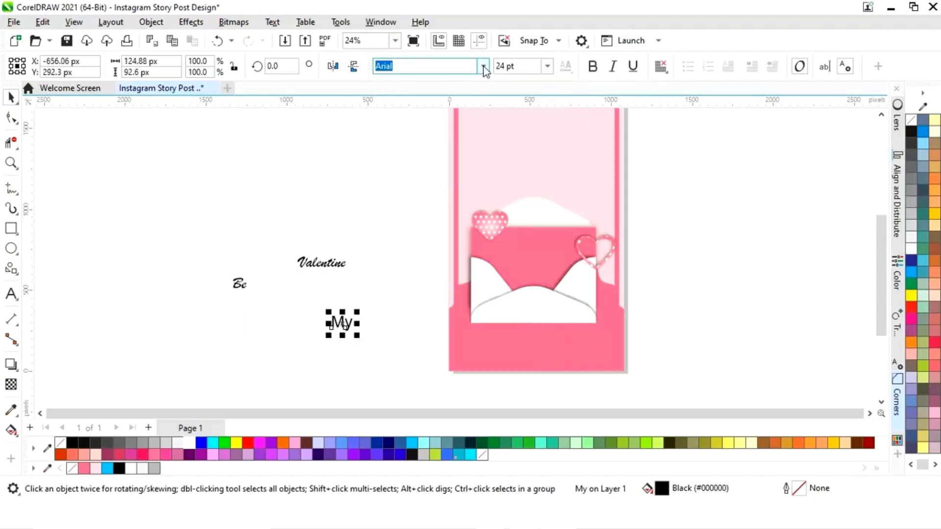
{"action": "left_click", "coordinate": [444, 107]}
{"action": "left_click", "coordinate": [215, 278]}
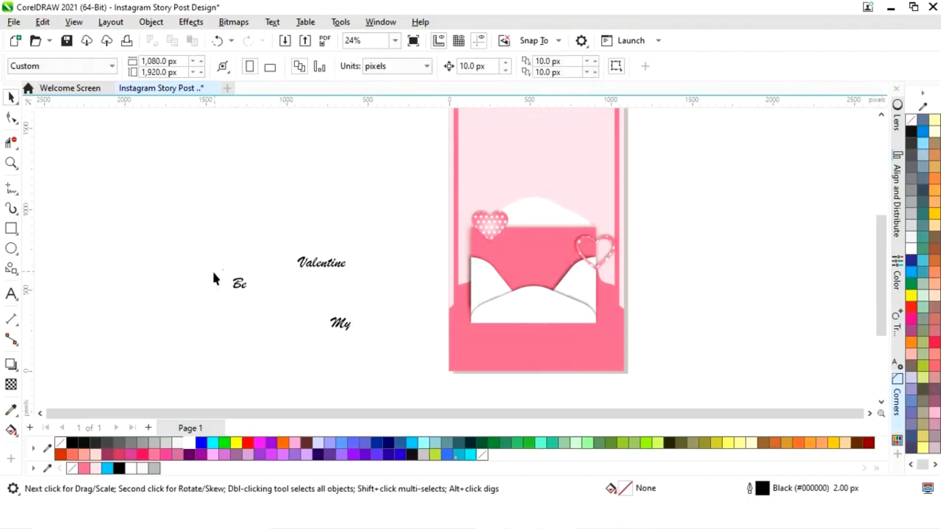
Move the three texts onto the pink card, with "Be" and "My" side by side above "Valentine"
{"action": "left_click_drag", "start_coordinate": [237, 291], "coordinate": [506, 251]}
{"action": "left_click", "coordinate": [338, 265]}
{"action": "left_click_drag", "start_coordinate": [343, 324], "coordinate": [542, 248]}
{"action": "left_click_drag", "start_coordinate": [320, 266], "coordinate": [532, 275]}
Fill the "Be", "My" and "Valentine" texts with white
{"action": "key", "text": "z"}
{"action": "left_click_drag", "start_coordinate": [461, 211], "coordinate": [664, 317]}
{"action": "key", "text": "space"}
{"action": "left_click", "coordinate": [421, 223], "text": "shift"}
{"action": "left_click", "coordinate": [319, 219], "text": "shift"}
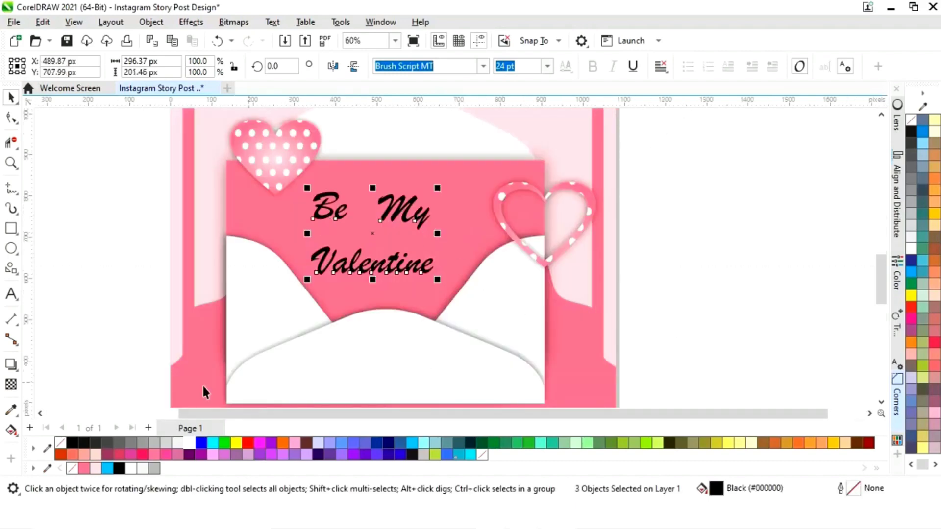
{"action": "left_click", "coordinate": [189, 443]}
{"action": "left_click", "coordinate": [764, 269]}
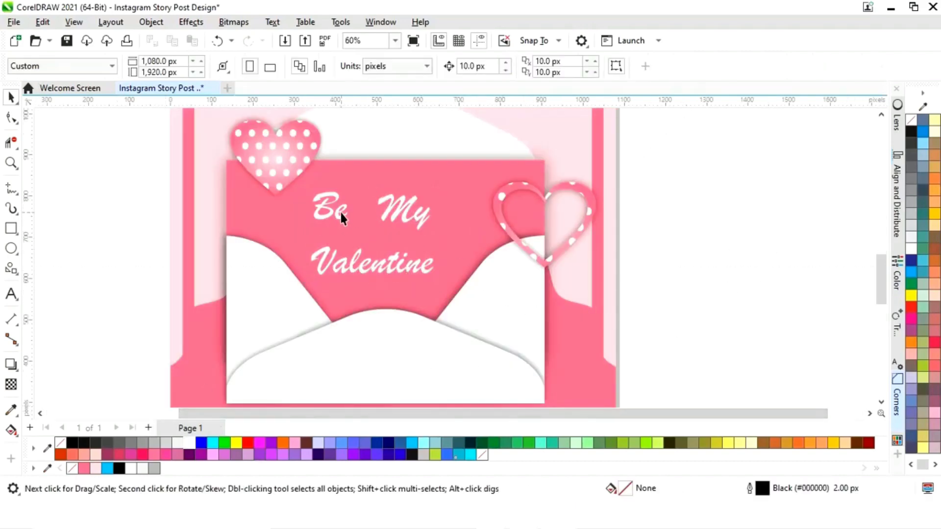
Stagger "Be", "My" and "Valentine" on three lines of the card and scale "Valentine" to about 117.7%
{"action": "left_click_drag", "start_coordinate": [340, 210], "coordinate": [394, 226]}
{"action": "left_click_drag", "start_coordinate": [388, 261], "coordinate": [400, 268]}
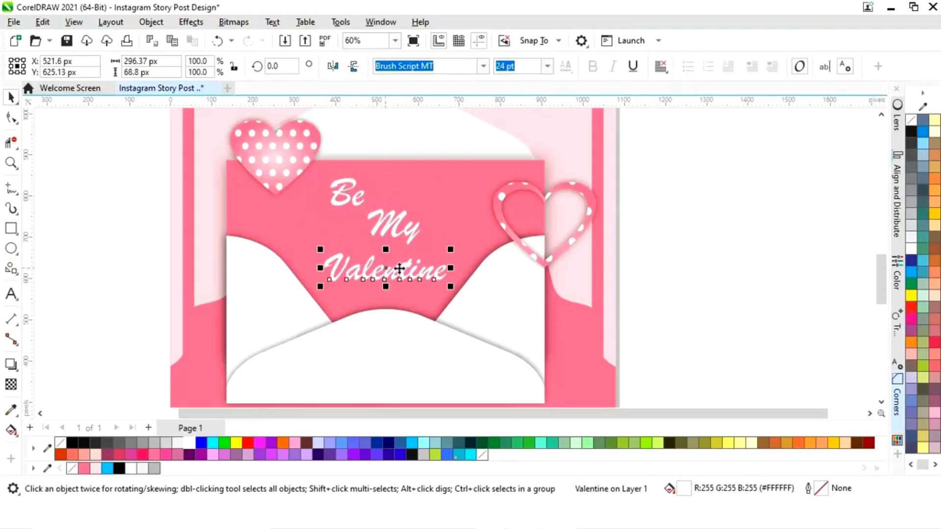
{"action": "left_click_drag", "start_coordinate": [450, 249], "coordinate": [461, 243]}
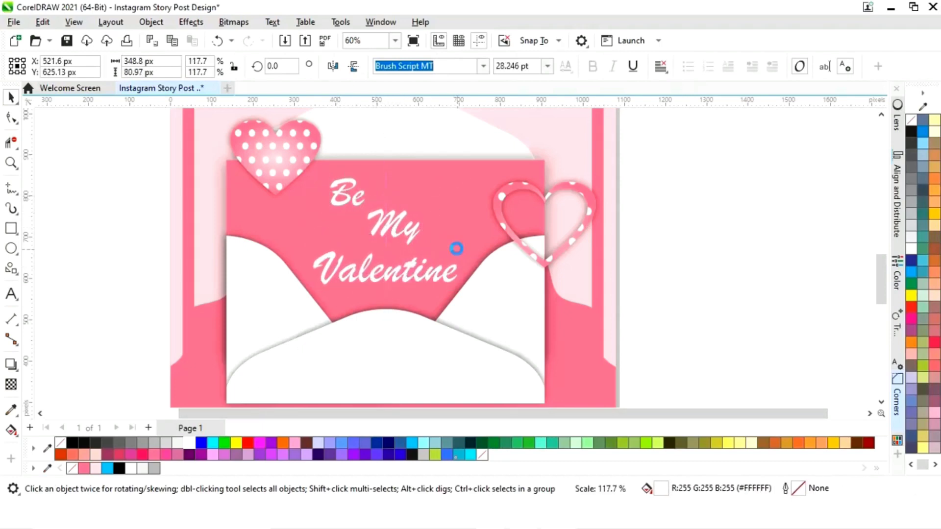
{"action": "left_click", "coordinate": [730, 222]}
Draw a heart about 83 by 75 px beside "My", filled white and without an outline
{"action": "left_click", "coordinate": [11, 269]}
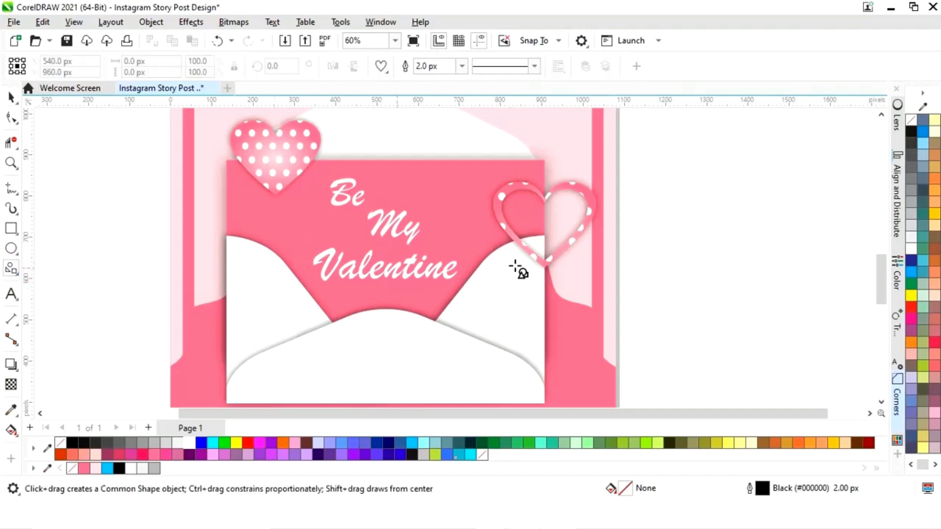
{"action": "left_click_drag", "start_coordinate": [423, 206], "coordinate": [471, 245]}
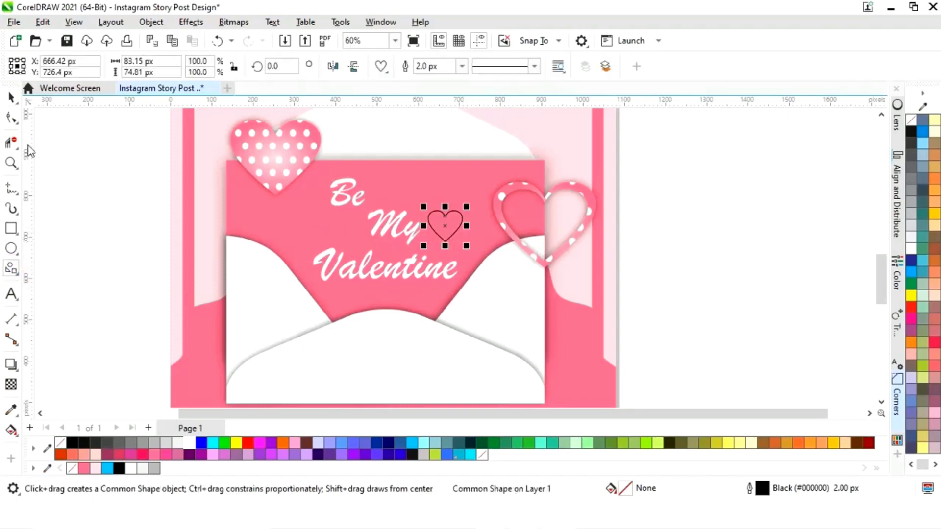
{"action": "left_click", "coordinate": [11, 97]}
{"action": "left_click", "coordinate": [190, 444]}
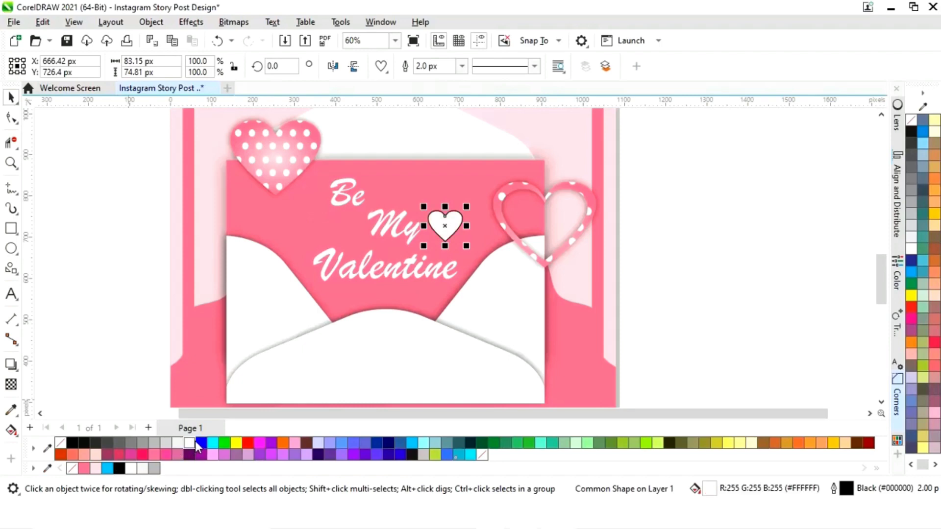
{"action": "right_click", "coordinate": [72, 468]}
{"action": "left_click", "coordinate": [105, 280]}
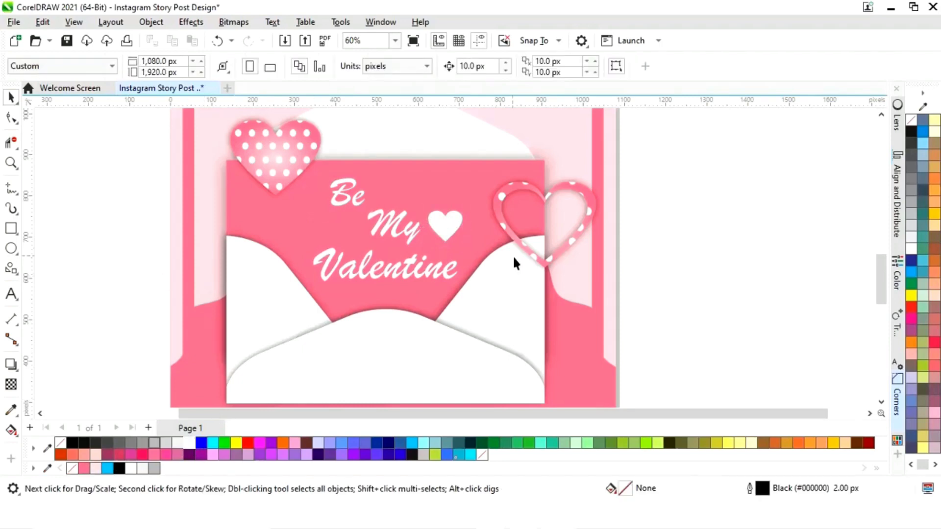
Move the small white heart slightly down, closer to the "Valentine" text
{"action": "left_click_drag", "start_coordinate": [446, 221], "coordinate": [441, 242]}
{"action": "left_click", "coordinate": [670, 283]}
{"action": "key", "text": "shift+F4"}
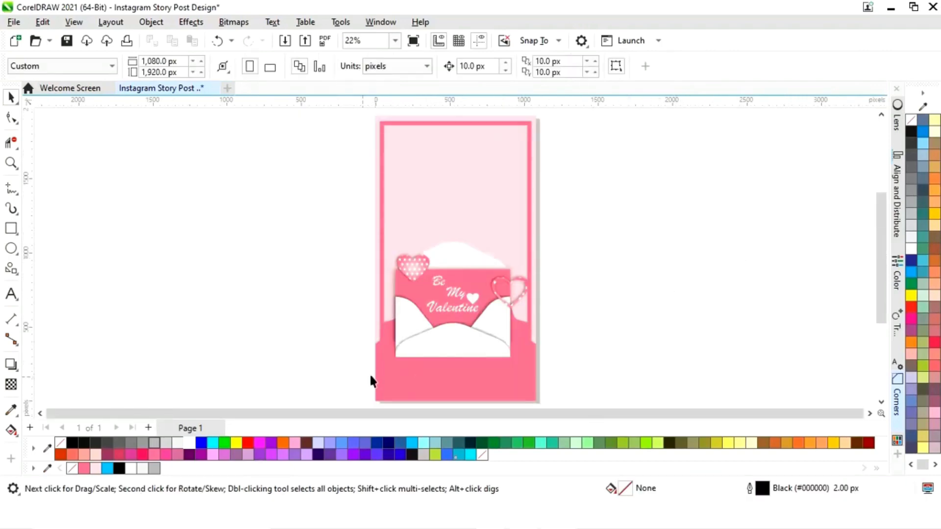
Group the envelope, the three card texts and the small white heart into one object
{"action": "left_click_drag", "start_coordinate": [605, 235], "coordinate": [602, 226]}
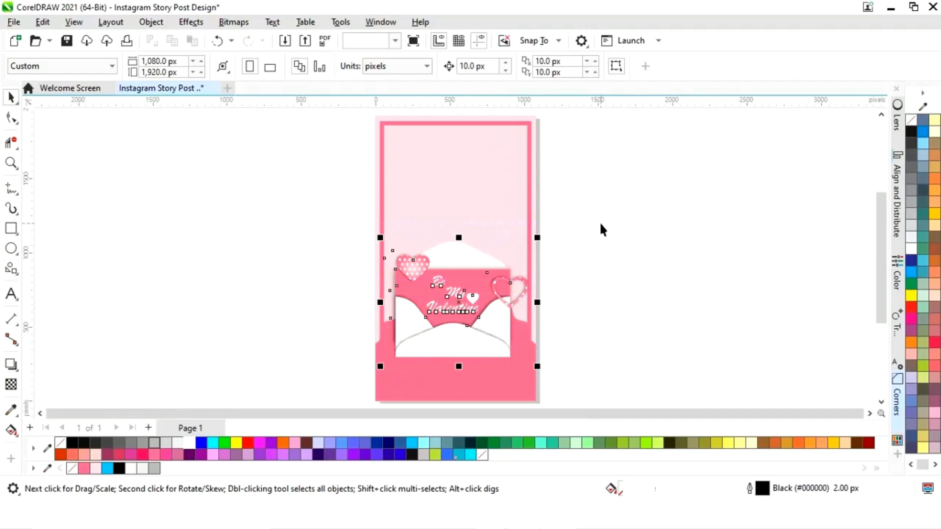
{"action": "right_click", "coordinate": [458, 300]}
{"action": "left_click", "coordinate": [505, 172]}
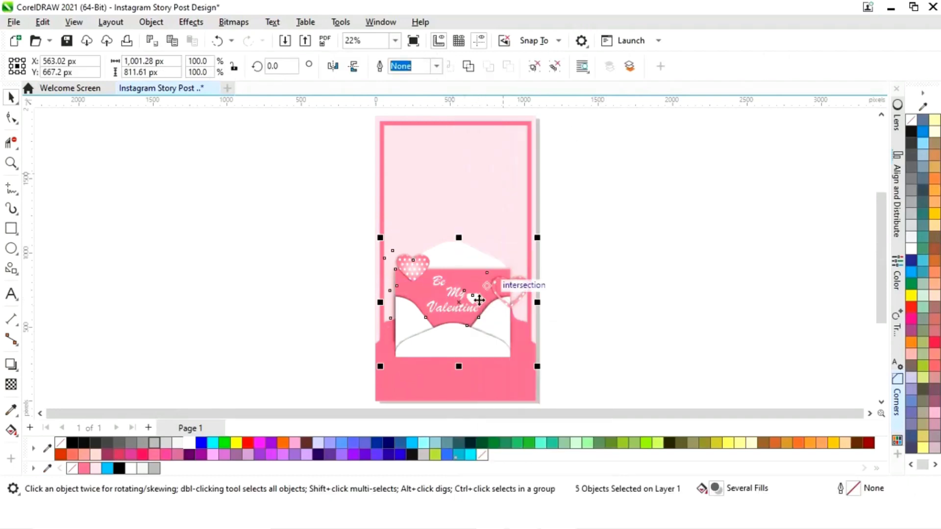
Rotate the envelope group clockwise to about 345.75° and shift it about 10 px to the right
{"action": "left_click", "coordinate": [479, 302]}
{"action": "left_click_drag", "start_coordinate": [541, 241], "coordinate": [551, 270]}
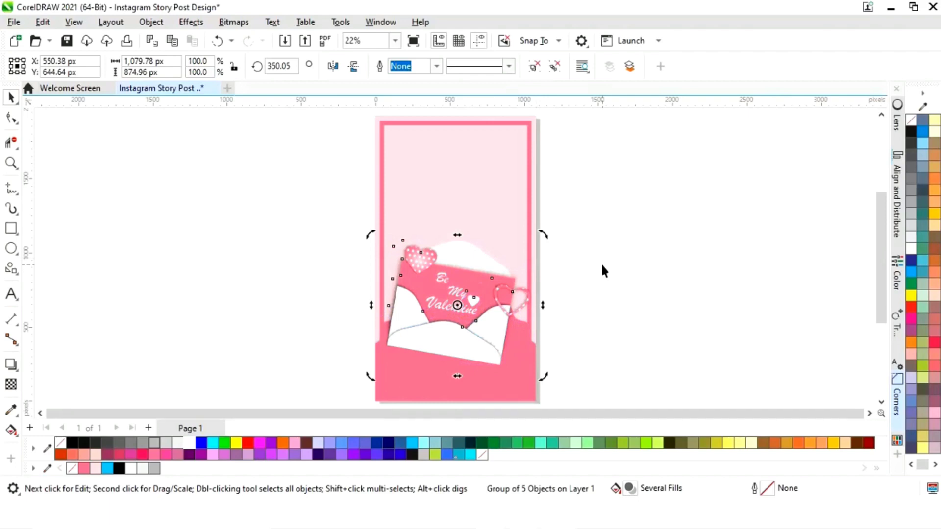
{"action": "left_click_drag", "start_coordinate": [542, 234], "coordinate": [546, 241]}
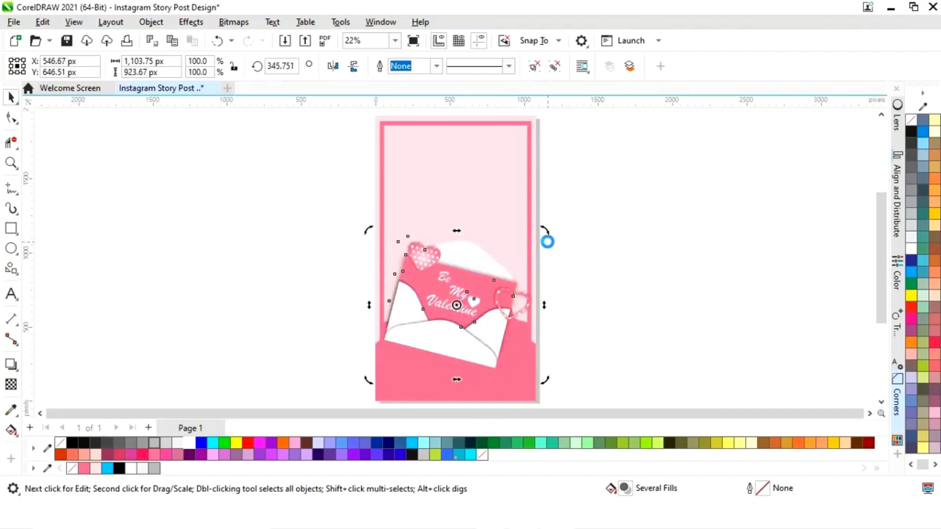
{"action": "left_click", "coordinate": [621, 260]}
{"action": "left_click", "coordinate": [454, 342]}
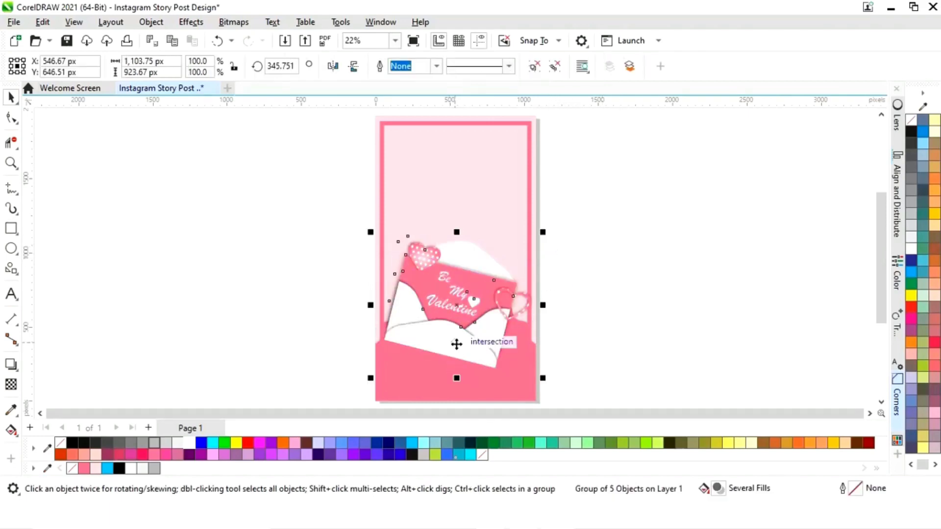
{"action": "left_click_drag", "start_coordinate": [456, 345], "coordinate": [457, 346]}
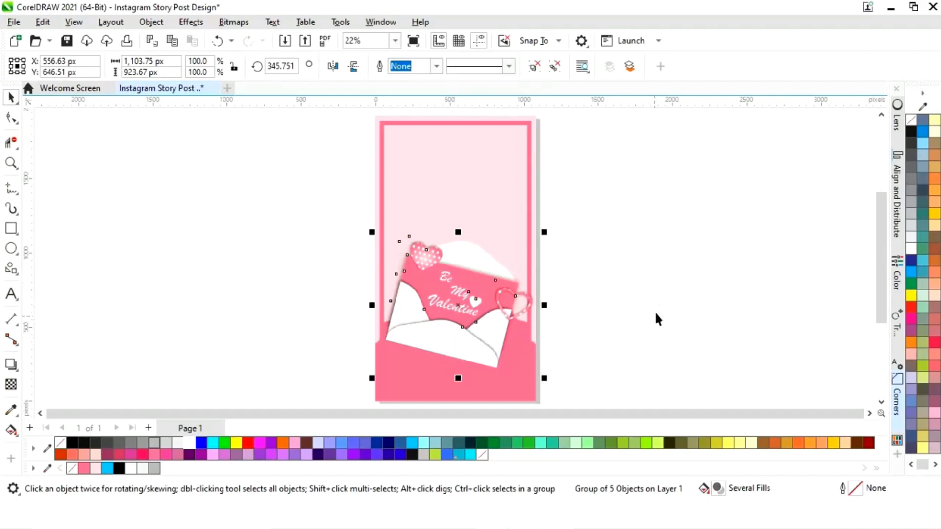
{"action": "left_click", "coordinate": [658, 296]}
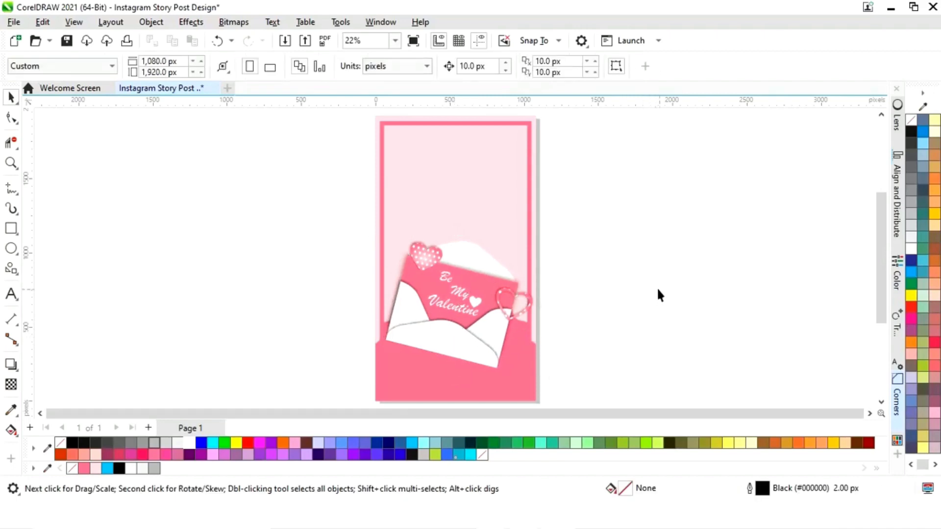
Move the "Happy", "Valentine's", "Day" and "14 FEBRUARY 2022" texts together closer to the page's left side
{"action": "scroll", "coordinate": [651, 419], "scroll_direction": "left", "scroll_amount": 3}
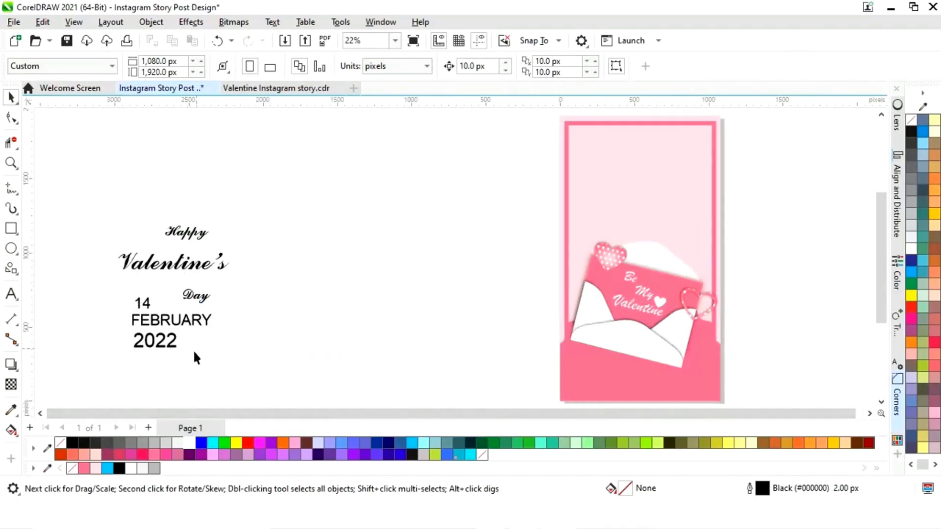
{"action": "left_click_drag", "start_coordinate": [290, 210], "coordinate": [89, 365]}
{"action": "left_click_drag", "start_coordinate": [150, 299], "coordinate": [438, 271]}
{"action": "left_click", "coordinate": [869, 414]}
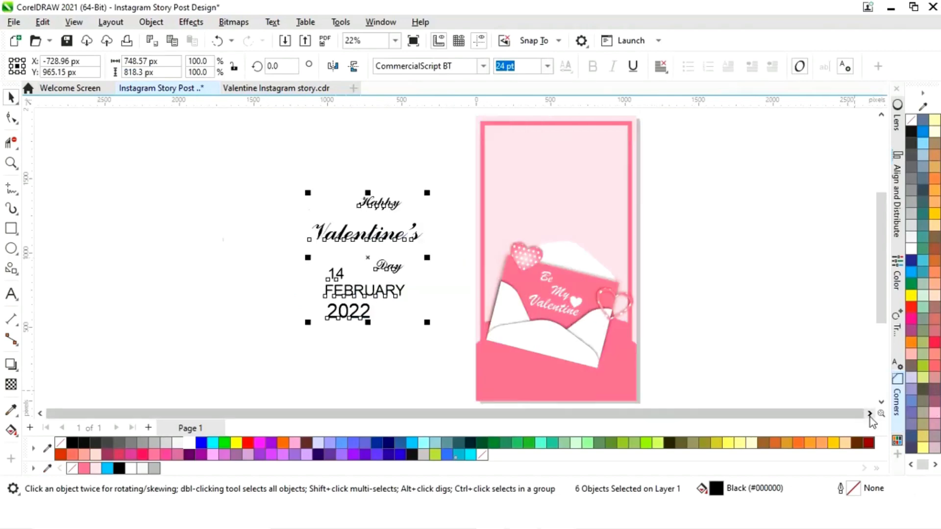
{"action": "left_click", "coordinate": [869, 415]}
{"action": "left_click", "coordinate": [664, 302]}
Enlarge the "Happy" text to about 51.4 pt and place it at the upper left of the light pink panel
{"action": "left_click", "coordinate": [300, 209]}
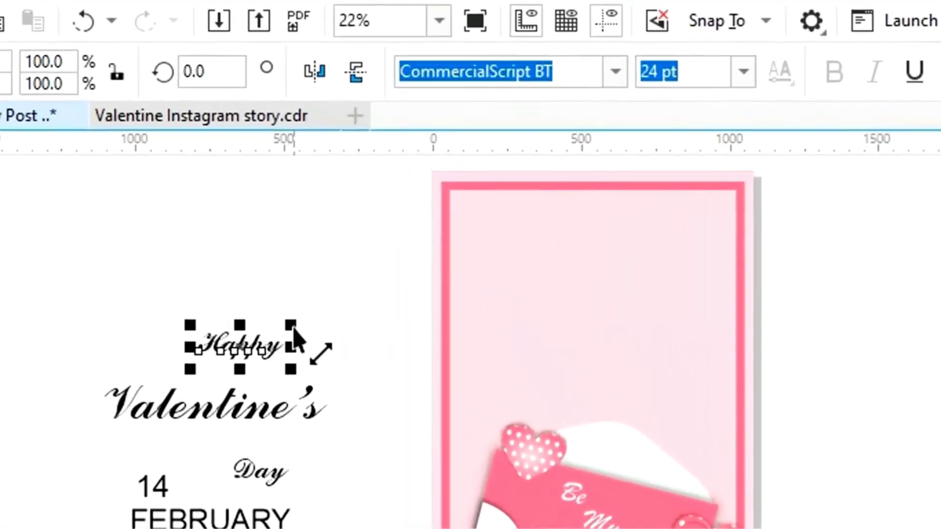
{"action": "left_click_drag", "start_coordinate": [292, 327], "coordinate": [387, 266]}
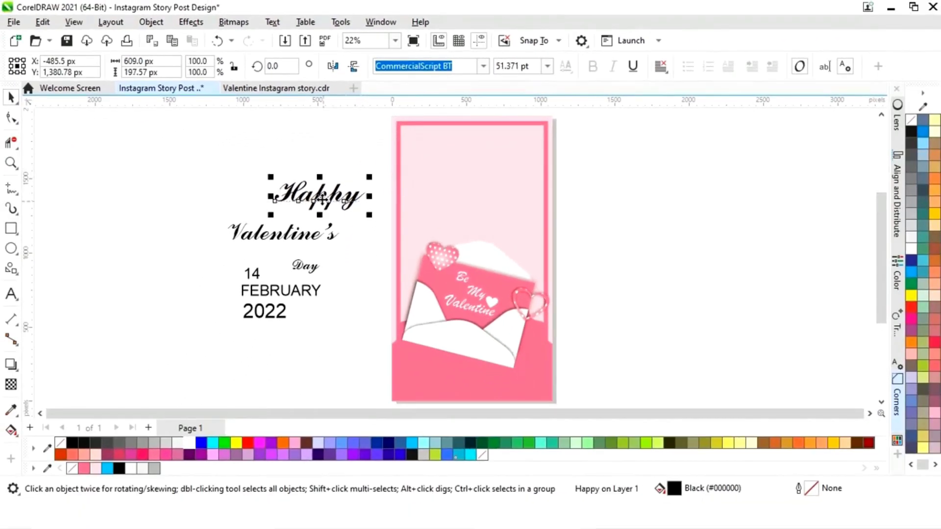
{"action": "left_click_drag", "start_coordinate": [320, 204], "coordinate": [457, 155]}
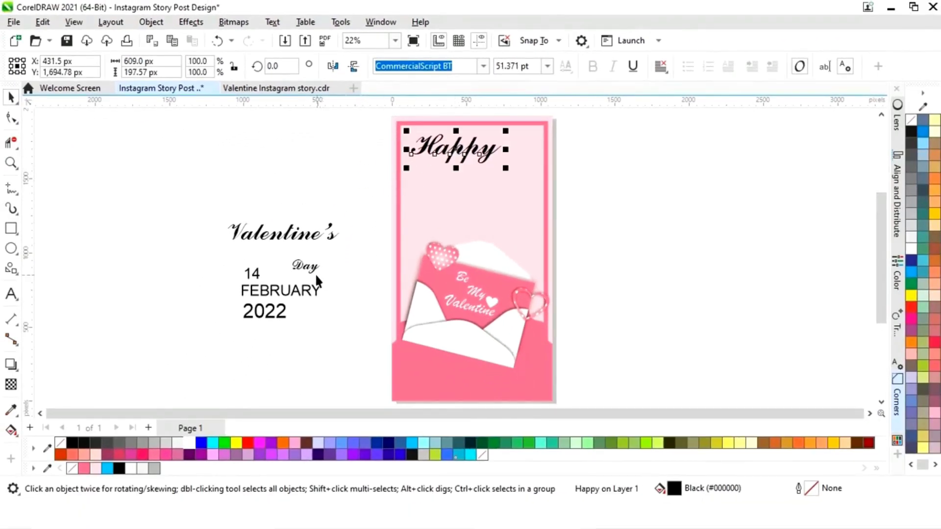
Place "Valentine's" under "Happy" at about 49.2 pt, and "Day" at about 50 pt below its right end
{"action": "left_click_drag", "start_coordinate": [289, 231], "coordinate": [471, 181]}
{"action": "left_click_drag", "start_coordinate": [527, 174], "coordinate": [545, 159]}
{"action": "left_click_drag", "start_coordinate": [474, 182], "coordinate": [473, 180]}
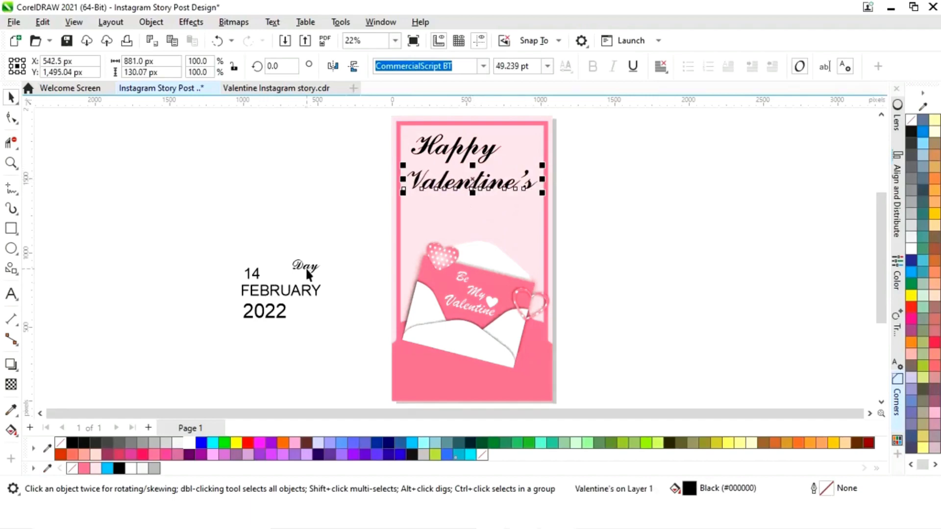
{"action": "left_click_drag", "start_coordinate": [308, 267], "coordinate": [512, 213]}
Set the font size of the "Happy" and "Day" texts to 50 pt
{"action": "left_click", "coordinate": [471, 150]}
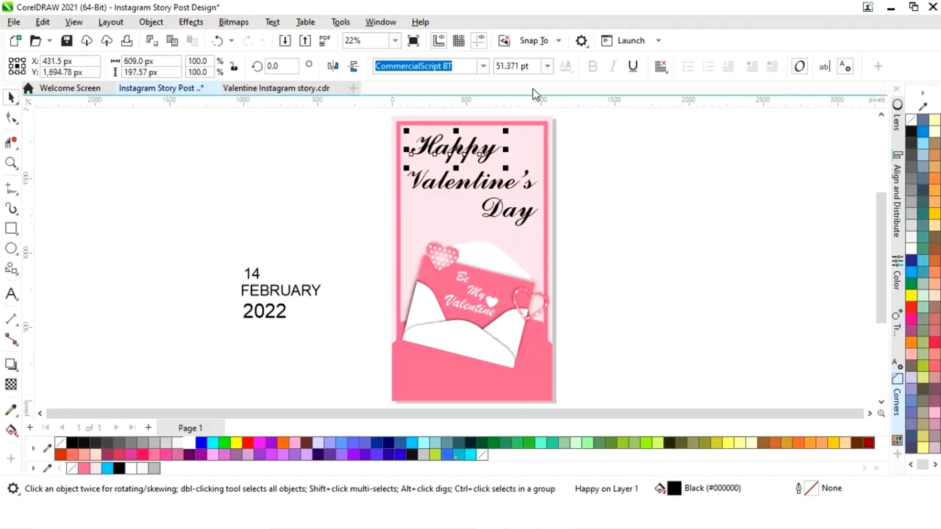
{"action": "left_click", "coordinate": [515, 67]}
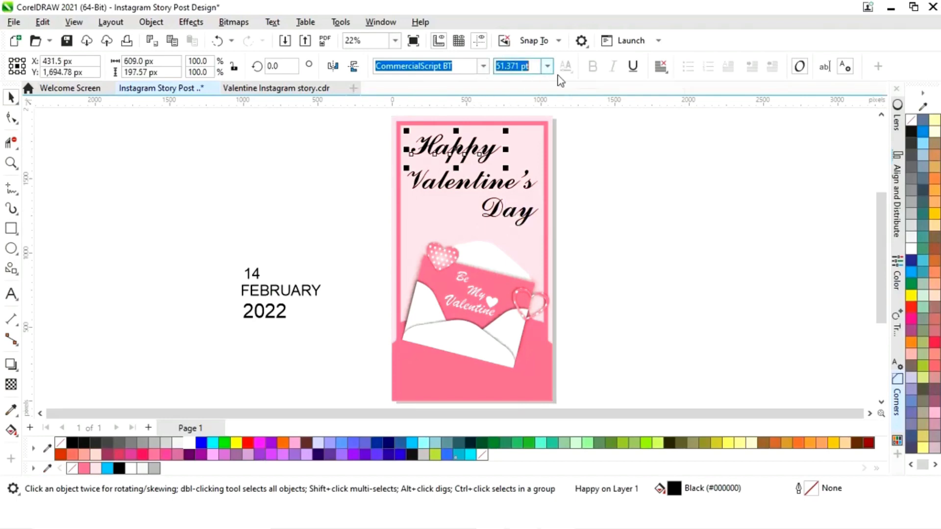
{"action": "type", "text": "50"}
{"action": "key", "text": "Return"}
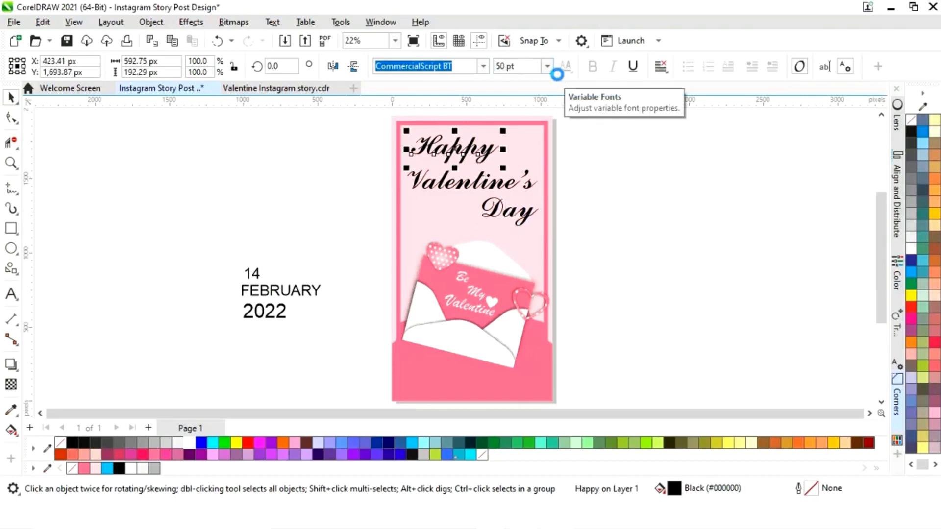
{"action": "left_click", "coordinate": [522, 216]}
{"action": "left_click", "coordinate": [495, 66]}
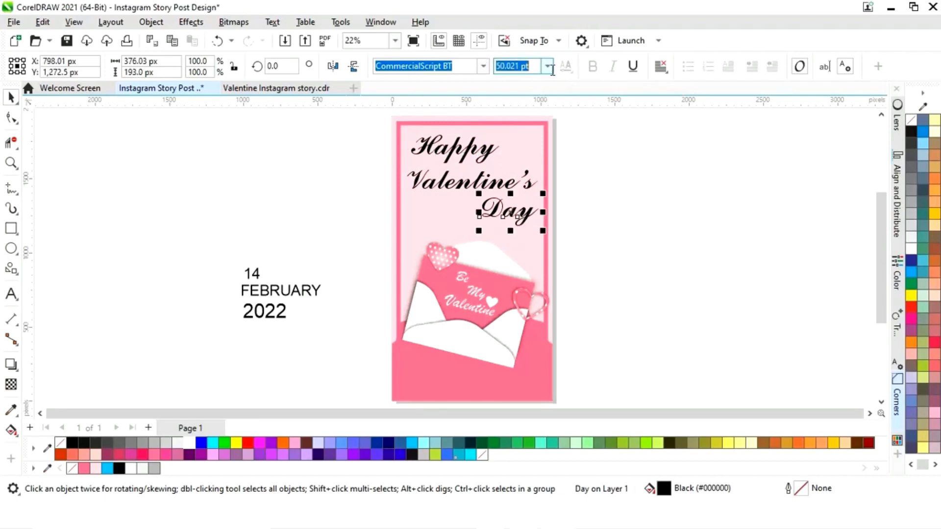
{"action": "type", "text": "50"}
{"action": "key", "text": "Return"}
{"action": "left_click", "coordinate": [635, 222]}
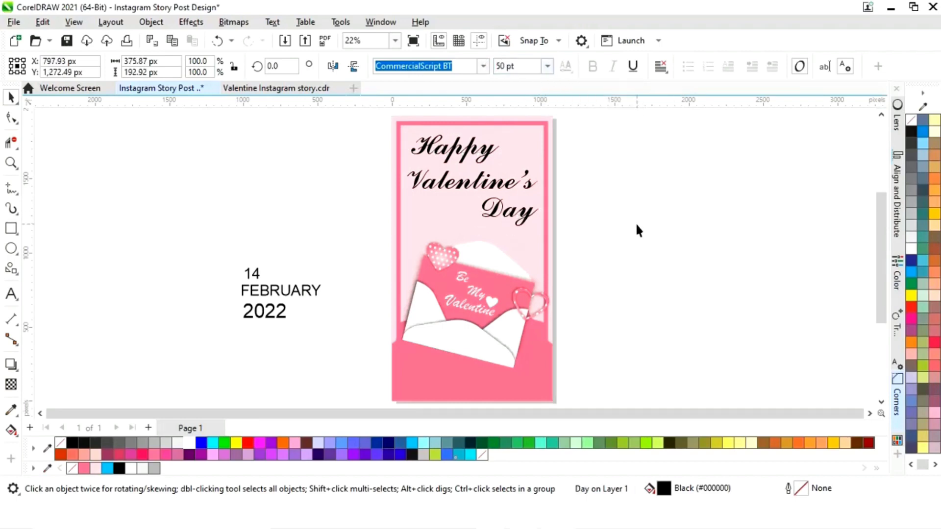
Fill the "Happy" and "Day" texts with the frame's dark pink
{"action": "left_click", "coordinate": [471, 159]}
{"action": "left_click", "coordinate": [529, 218], "text": "shift"}
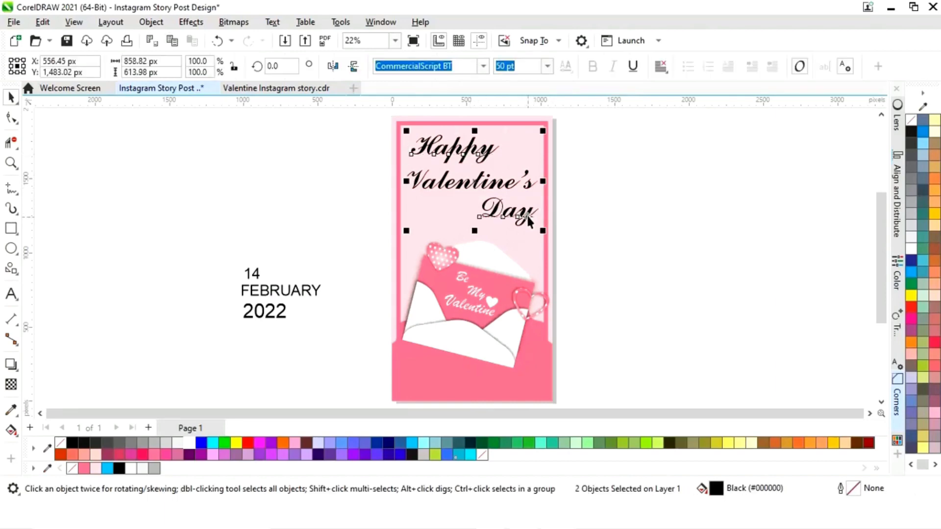
{"action": "left_click", "coordinate": [82, 469]}
{"action": "left_click", "coordinate": [610, 333]}
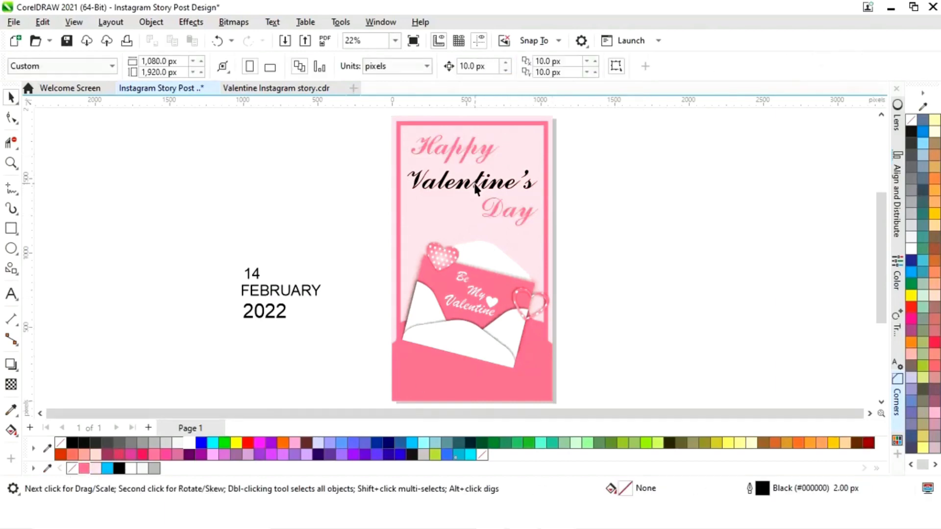
Fill the "Valentine's" text with white
{"action": "left_click", "coordinate": [476, 188]}
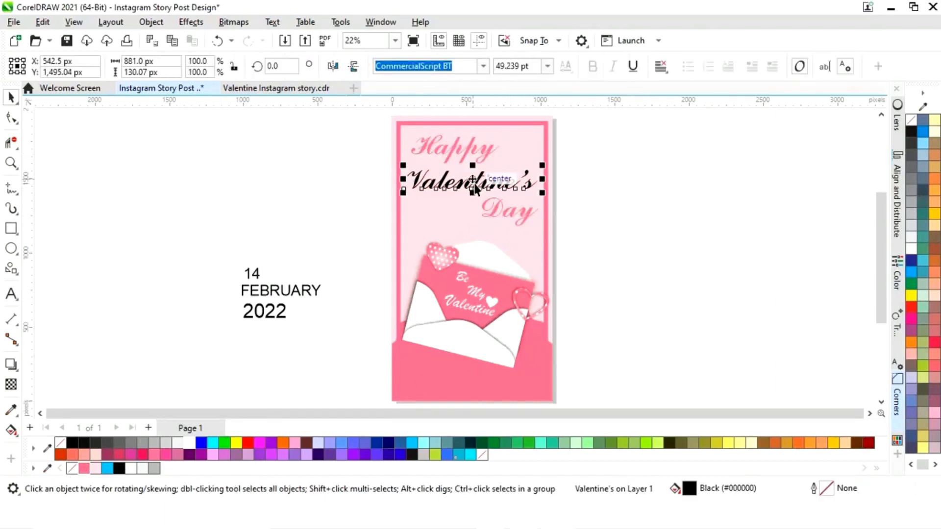
{"action": "left_click", "coordinate": [194, 443]}
{"action": "key", "text": "z"}
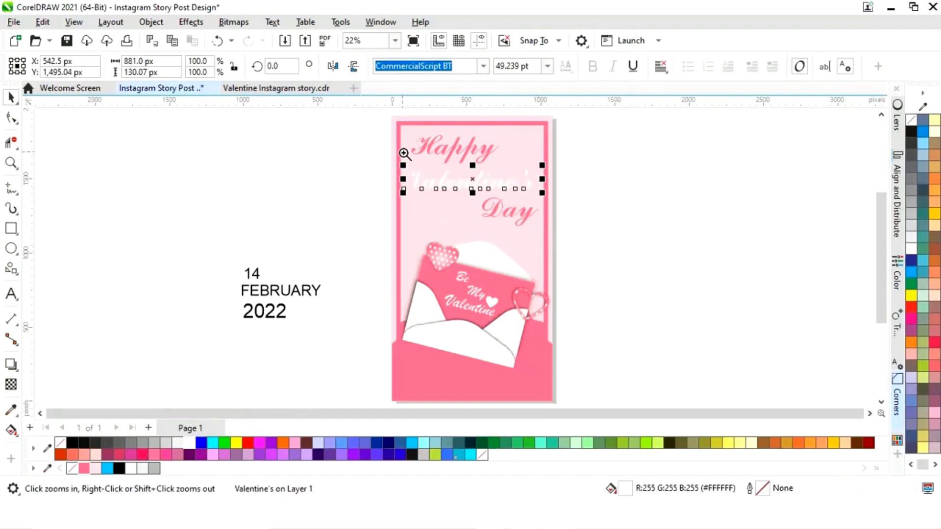
{"action": "left_click_drag", "start_coordinate": [402, 151], "coordinate": [566, 225]}
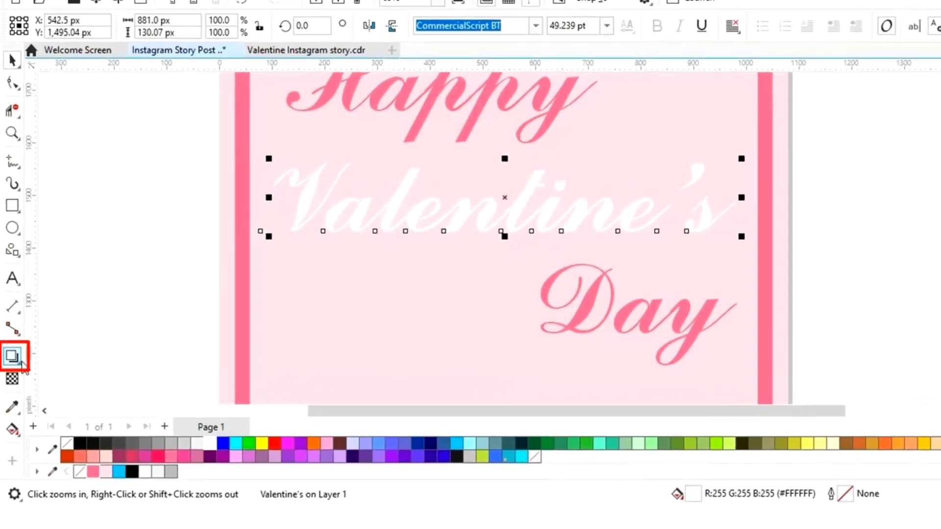
Add an outside contour of about 7.93 px around the "Valentine's" text and break the contour apart
{"action": "left_click", "coordinate": [11, 364]}
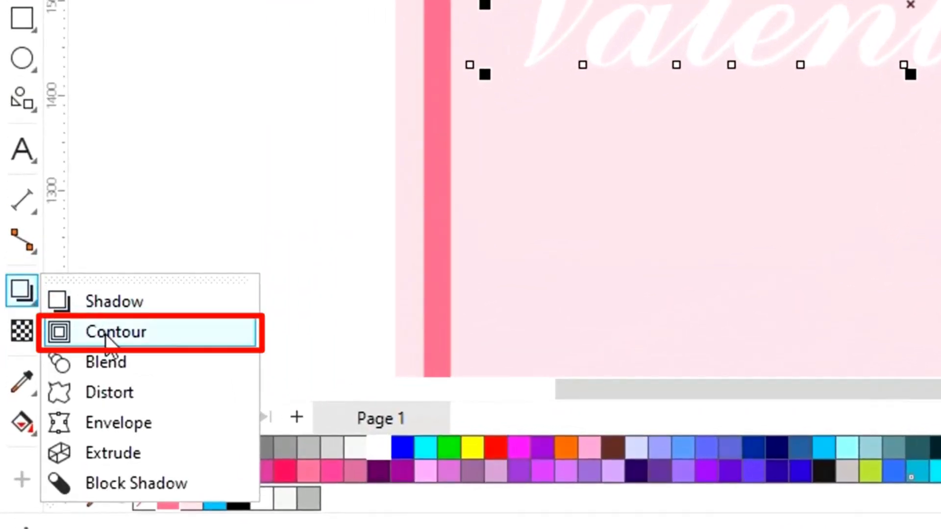
{"action": "left_click", "coordinate": [106, 333]}
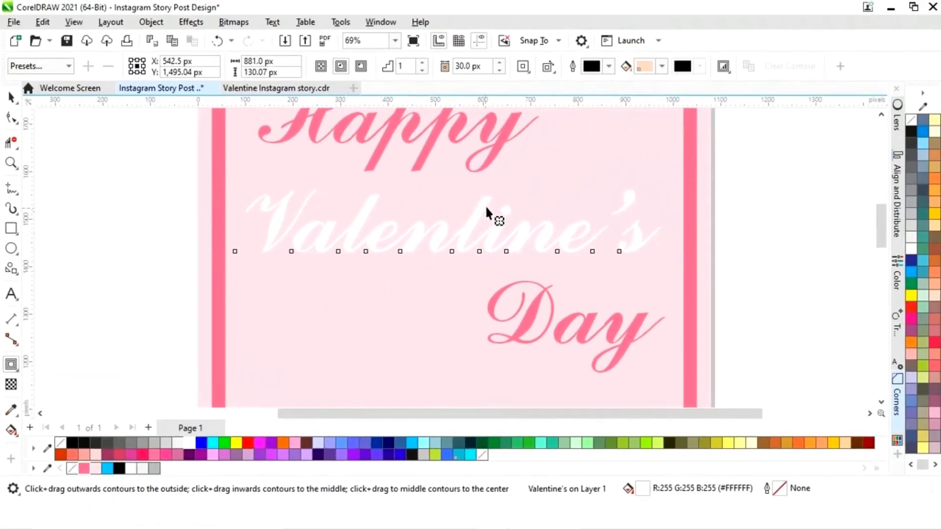
{"action": "left_click_drag", "start_coordinate": [489, 199], "coordinate": [491, 187]}
{"action": "key", "text": "space"}
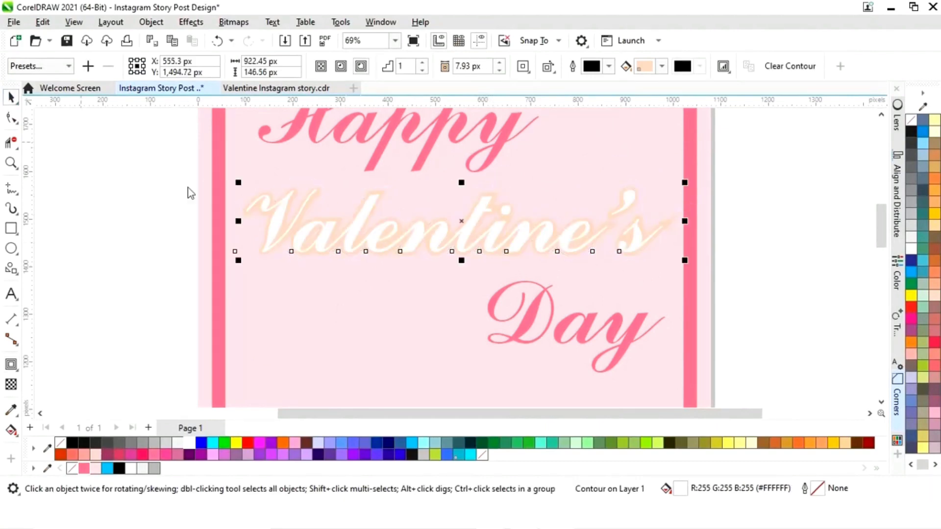
{"action": "right_click", "coordinate": [455, 238]}
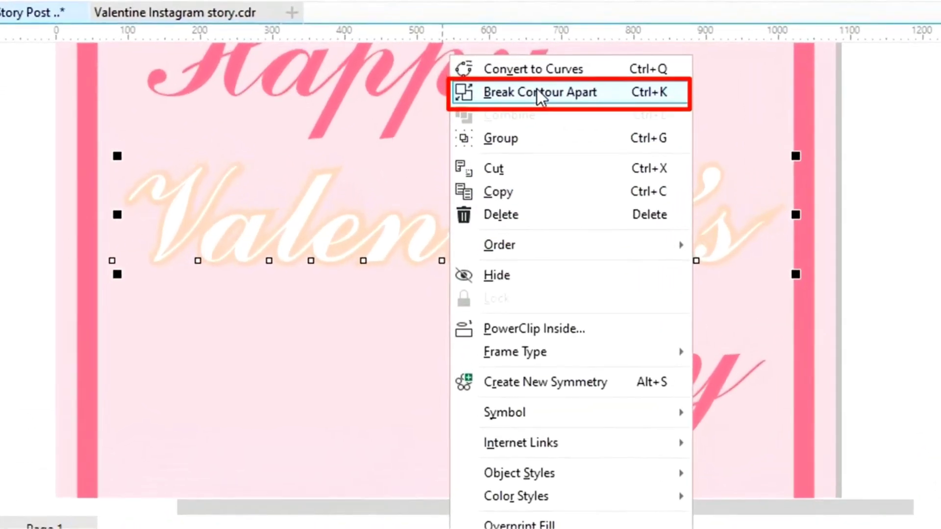
{"action": "left_click", "coordinate": [533, 105]}
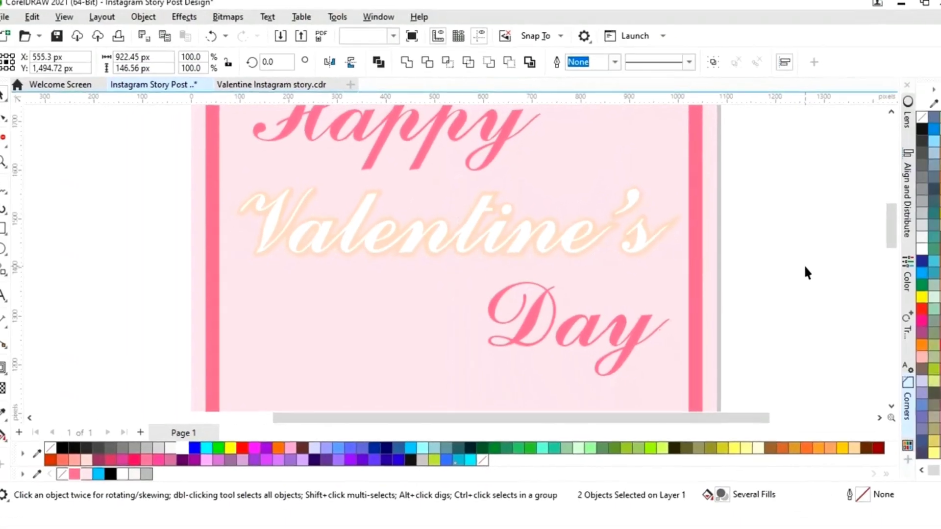
Fill the "Valentine's" text with the frame's dark pink and its separated contour shape with white
{"action": "left_click", "coordinate": [568, 237]}
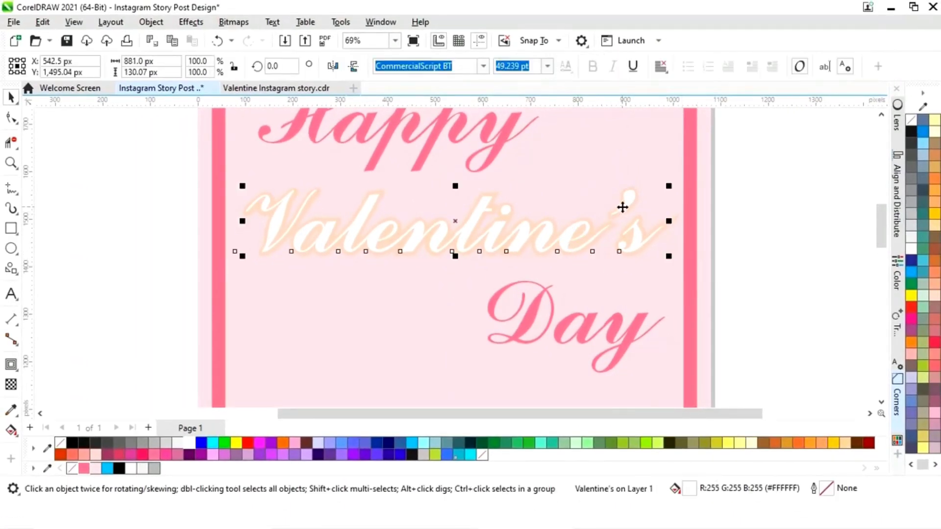
{"action": "left_click", "coordinate": [83, 468]}
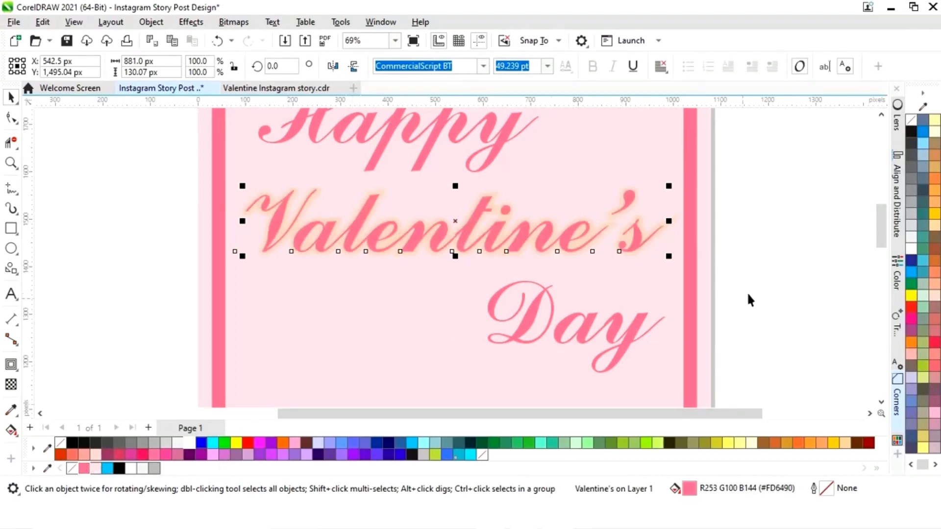
{"action": "left_click", "coordinate": [753, 242]}
{"action": "left_click", "coordinate": [670, 219]}
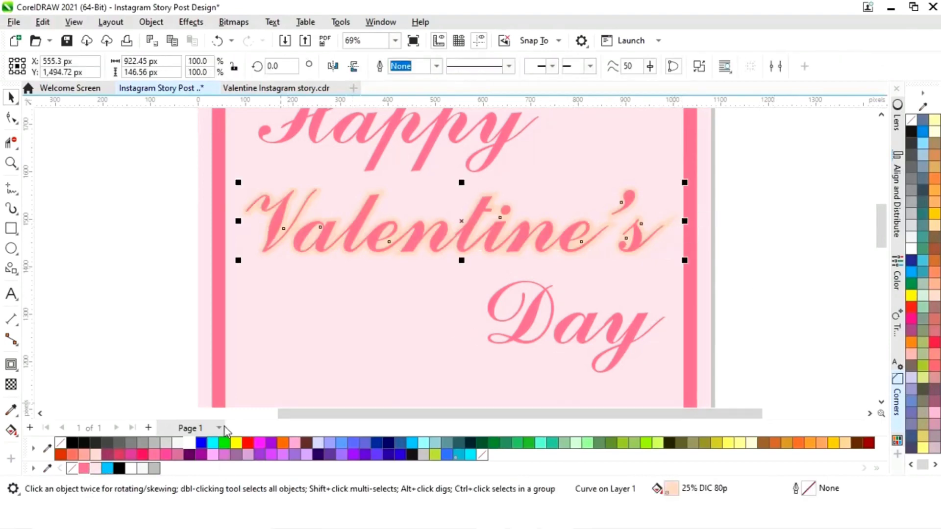
{"action": "left_click", "coordinate": [190, 443]}
{"action": "left_click", "coordinate": [742, 240]}
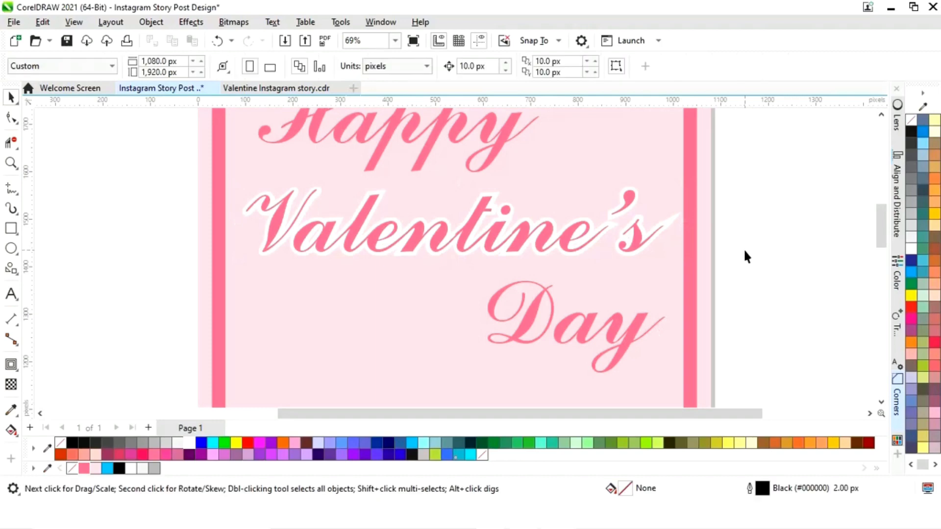
Bring the three date texts down beside the page and place "14" on the pink area below the envelope's left corner
{"action": "key", "text": "F4"}
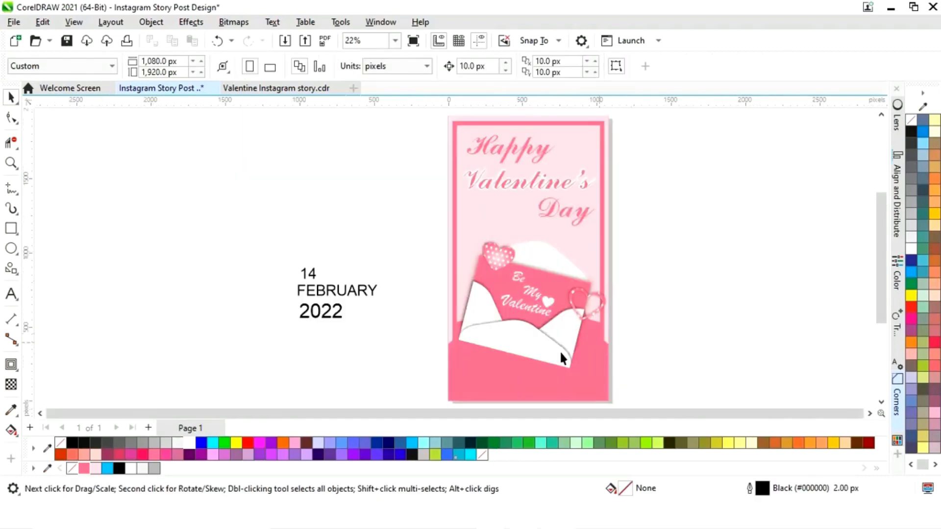
{"action": "left_click_drag", "start_coordinate": [259, 246], "coordinate": [414, 356]}
{"action": "left_click_drag", "start_coordinate": [329, 305], "coordinate": [391, 380]}
{"action": "key", "text": "z"}
{"action": "left_click_drag", "start_coordinate": [322, 293], "coordinate": [533, 389]}
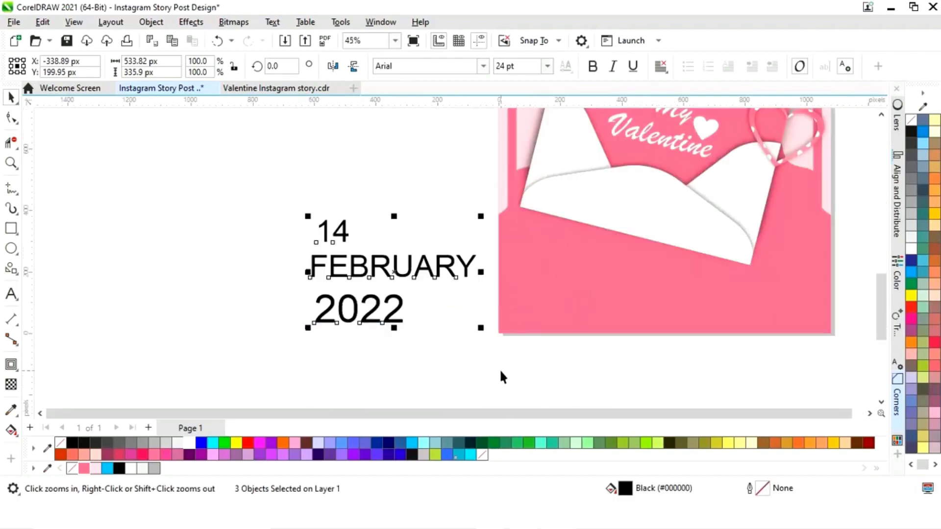
{"action": "key", "text": "space"}
{"action": "key", "text": "Tab"}
{"action": "key", "text": "Escape"}
{"action": "key", "text": "Tab"}
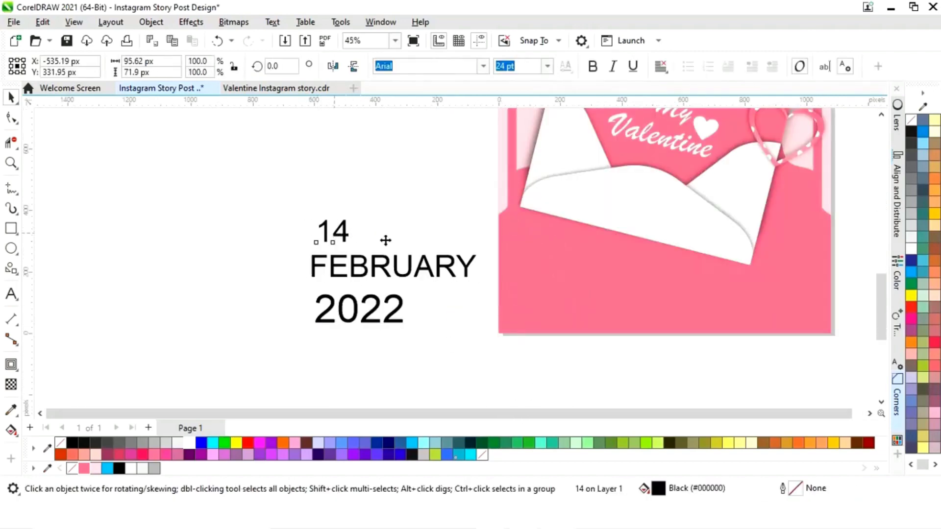
{"action": "left_click_drag", "start_coordinate": [347, 237], "coordinate": [552, 243]}
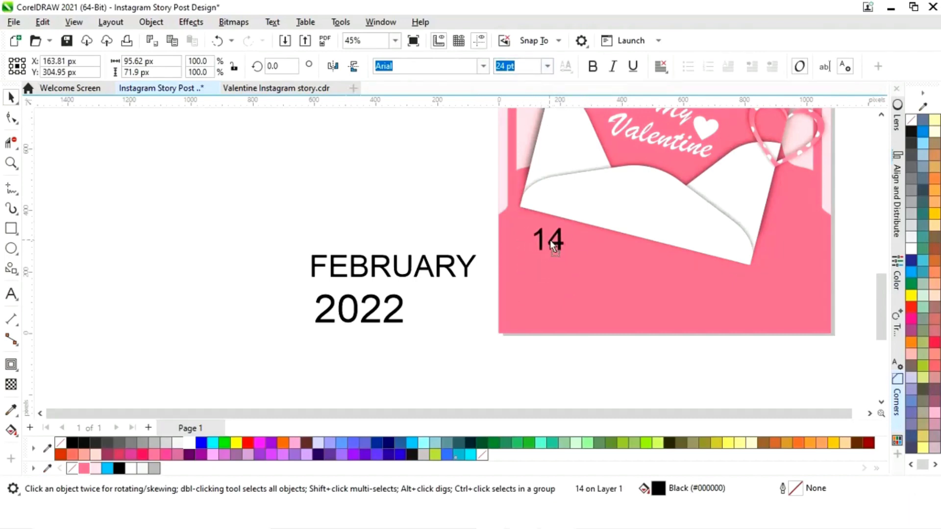
{"action": "key", "text": "Escape"}
Set the "FEBRUARY" text to 10 pt and place it directly under "14"
{"action": "left_click", "coordinate": [414, 266]}
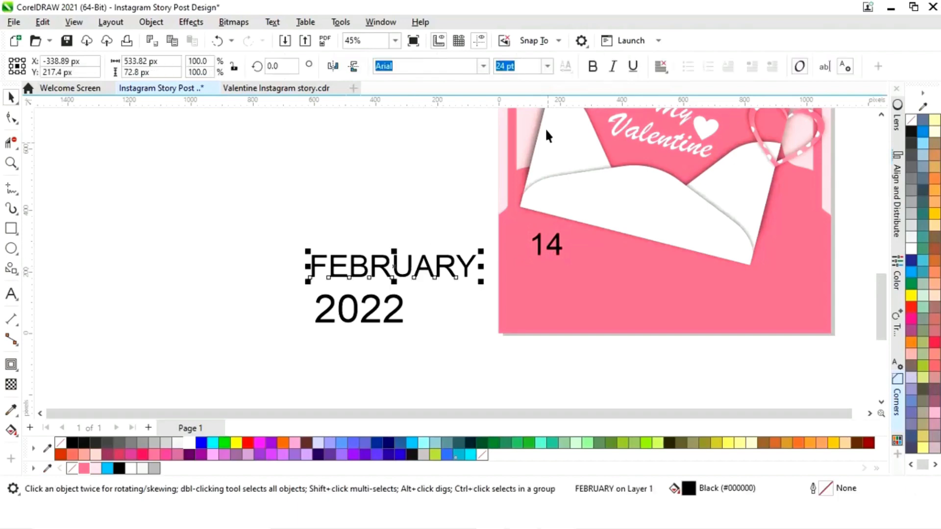
{"action": "type", "text": "10"}
{"action": "key", "text": "Return"}
{"action": "left_click_drag", "start_coordinate": [343, 270], "coordinate": [572, 270]}
Set the "2022" text to 40 pt and place it directly under "FEBRUARY"
{"action": "left_click", "coordinate": [399, 317]}
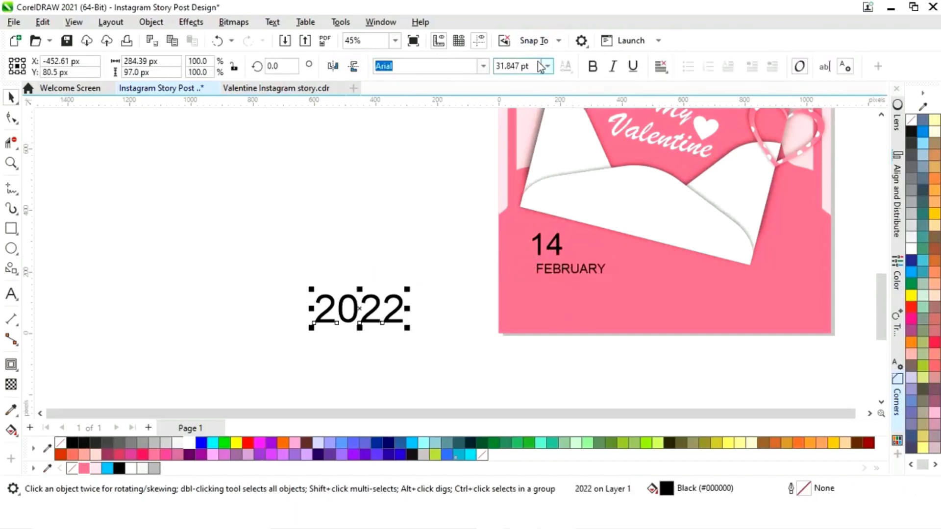
{"action": "left_click", "coordinate": [519, 65]}
{"action": "type", "text": "40"}
{"action": "key", "text": "Return"}
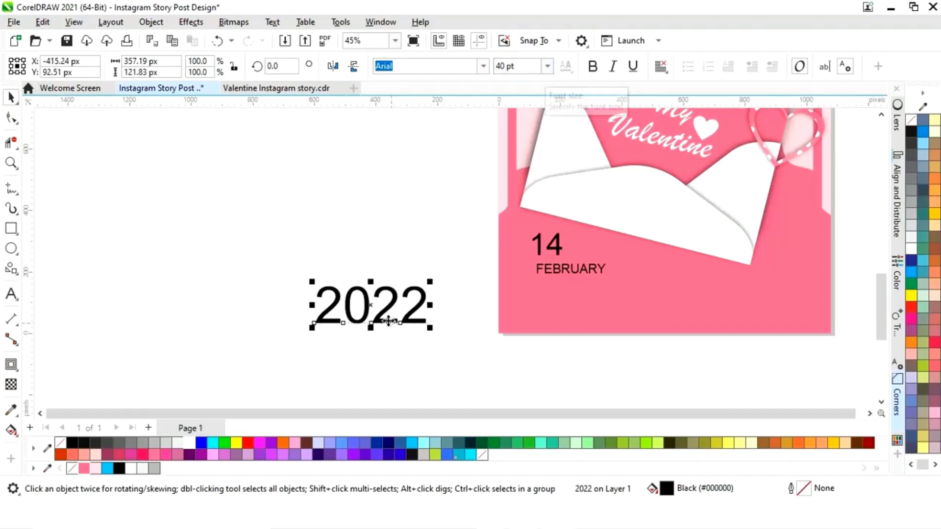
{"action": "left_click_drag", "start_coordinate": [380, 304], "coordinate": [589, 298]}
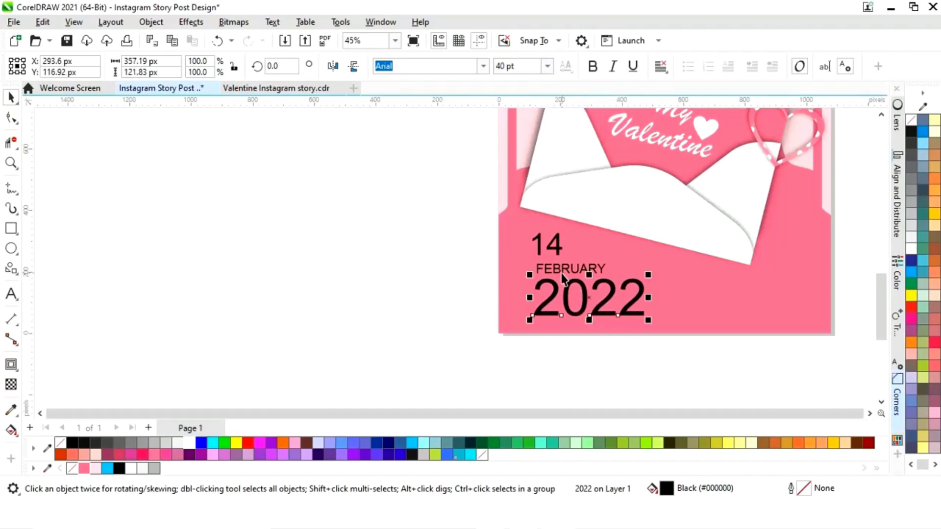
Tighten the spacing between "14", "FEBRUARY" and "2022" and align their left edges
{"action": "left_click", "coordinate": [560, 265]}
{"action": "left_click", "coordinate": [588, 298]}
{"action": "left_click_drag", "start_coordinate": [588, 297], "coordinate": [588, 283]}
{"action": "left_click", "coordinate": [570, 264], "text": "shift"}
{"action": "left_click", "coordinate": [557, 249], "text": "shift"}
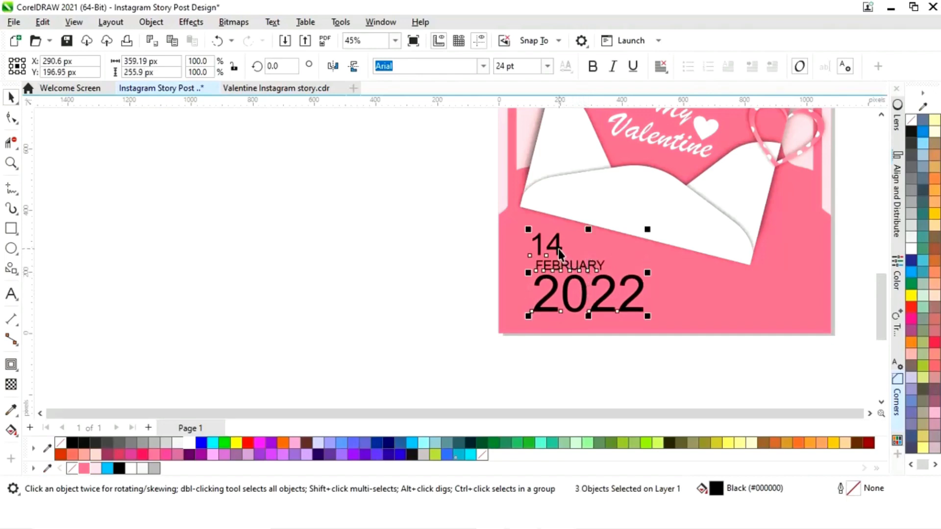
{"action": "left_click", "coordinate": [363, 307]}
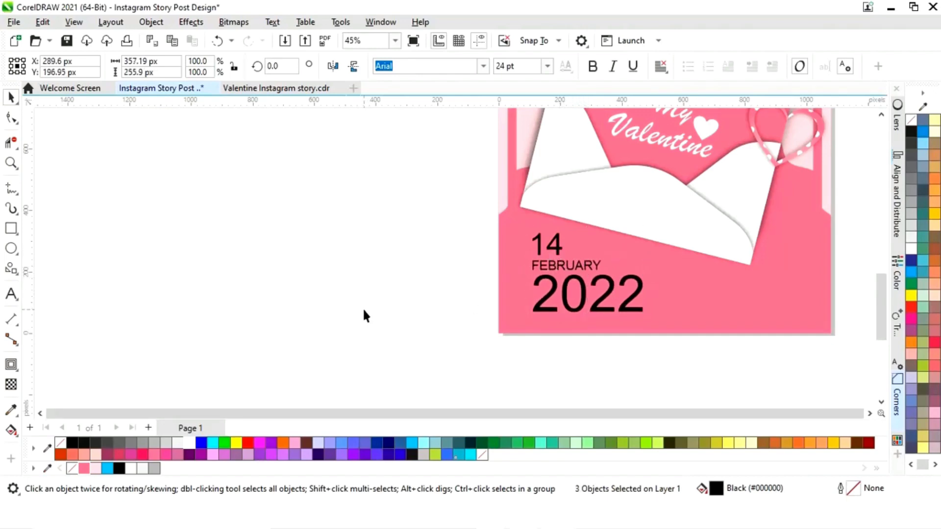
Fill the "14" and "FEBRUARY" texts with white
{"action": "left_click", "coordinate": [553, 249]}
{"action": "left_click", "coordinate": [189, 443]}
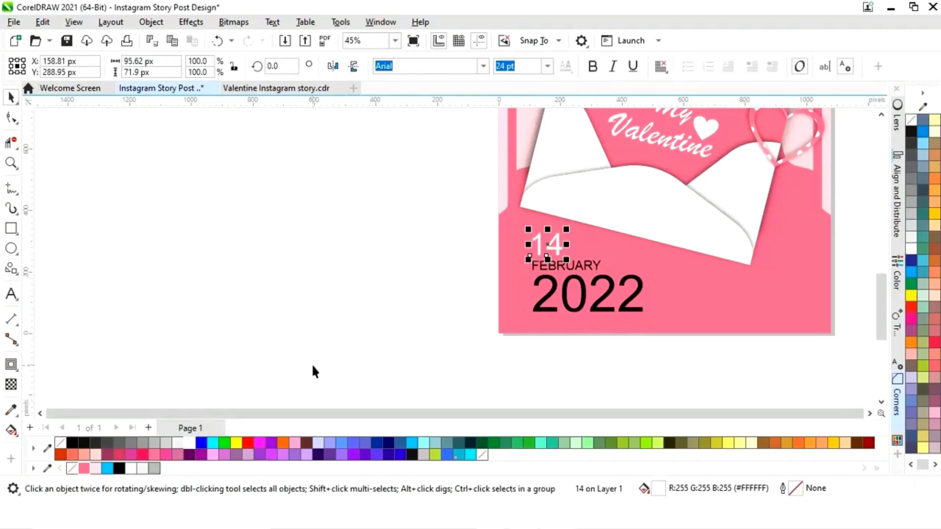
{"action": "left_click", "coordinate": [593, 269]}
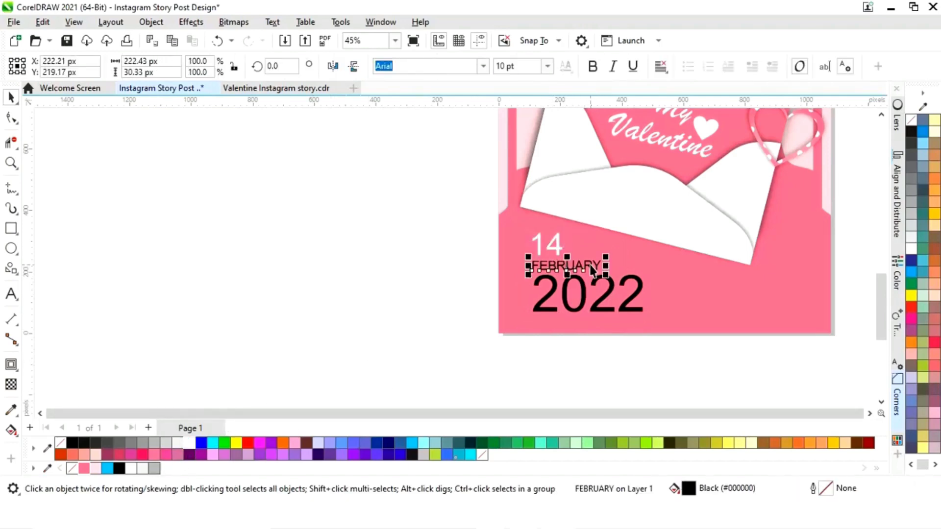
{"action": "left_click", "coordinate": [189, 444]}
Fill the "2022" text with the background's light pink (#FFD5DF)
{"action": "left_click", "coordinate": [545, 308]}
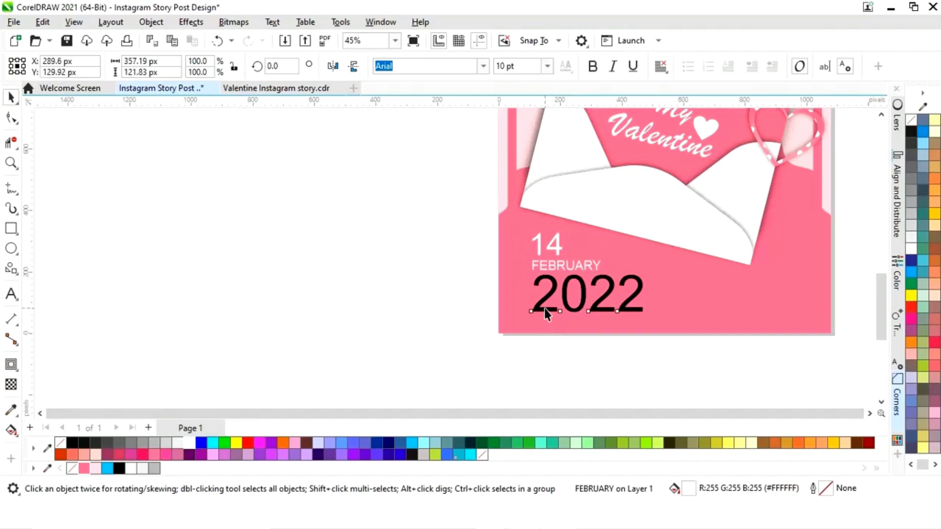
{"action": "left_click", "coordinate": [96, 469]}
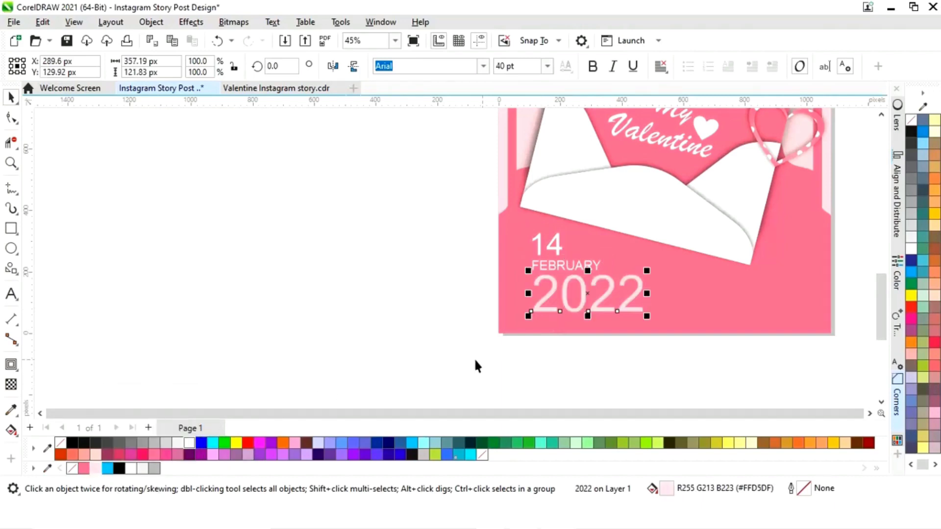
{"action": "left_click", "coordinate": [446, 355]}
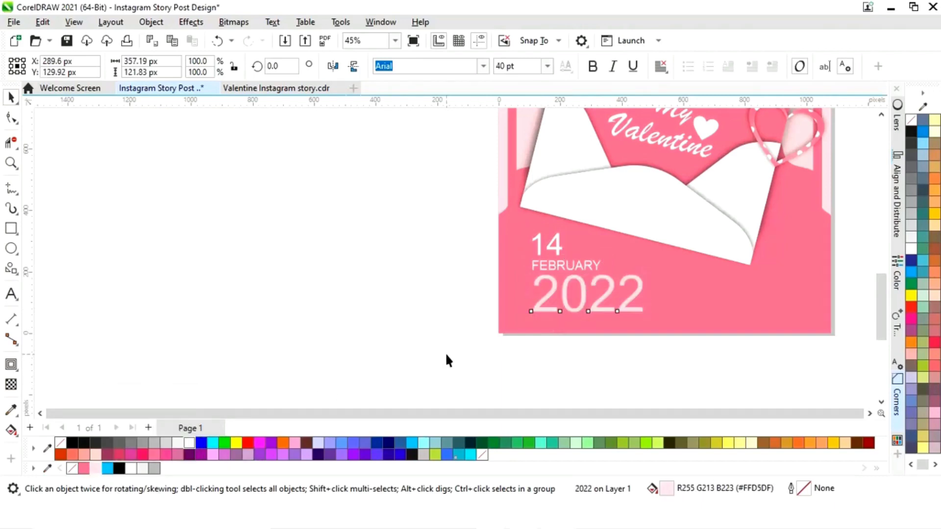
Add a black Multiply drop shadow to "2022" from its top edge straight down, with opacity 50, feather 15 and angle about 269
{"action": "left_click", "coordinate": [870, 414]}
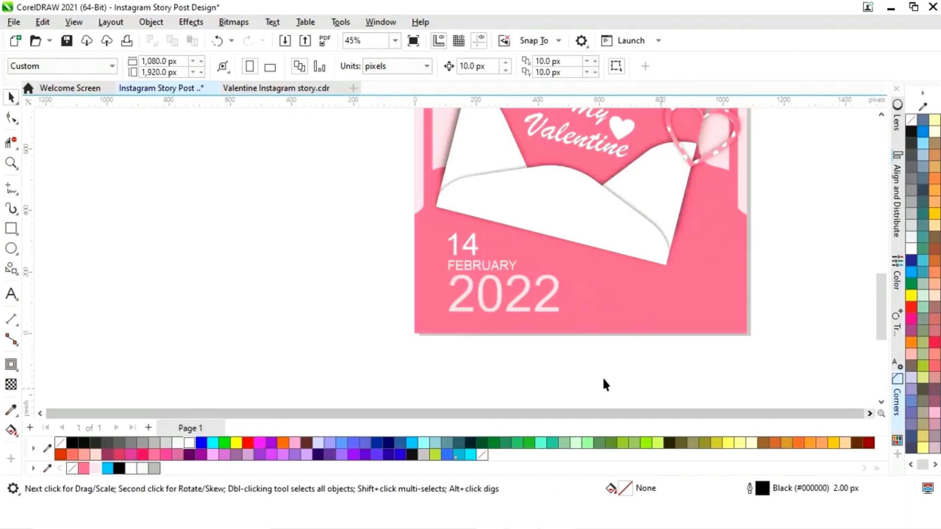
{"action": "left_click", "coordinate": [465, 299]}
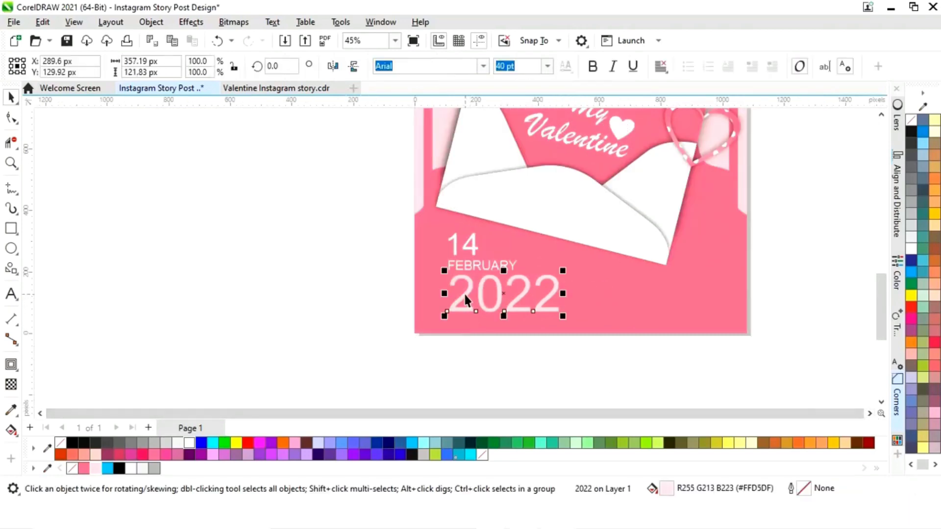
{"action": "left_click", "coordinate": [11, 365]}
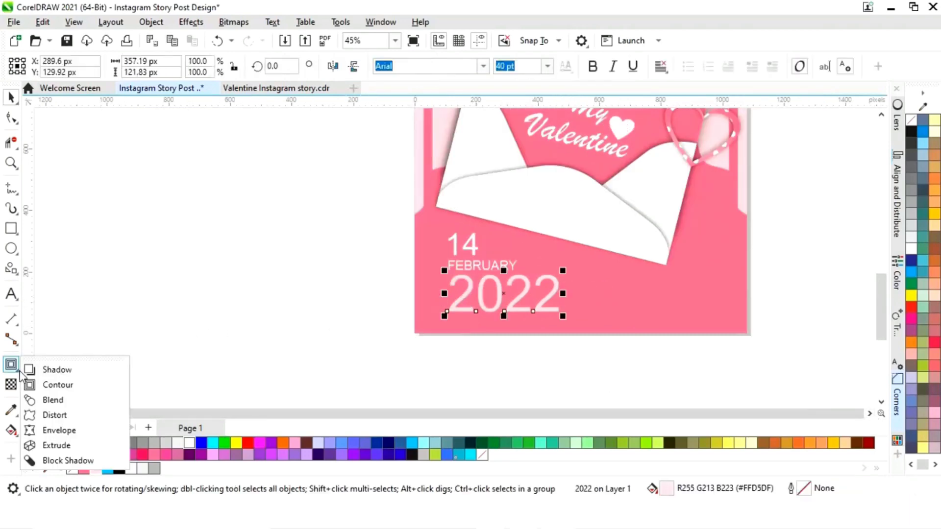
{"action": "left_click", "coordinate": [54, 374]}
{"action": "left_click_drag", "start_coordinate": [504, 278], "coordinate": [504, 312]}
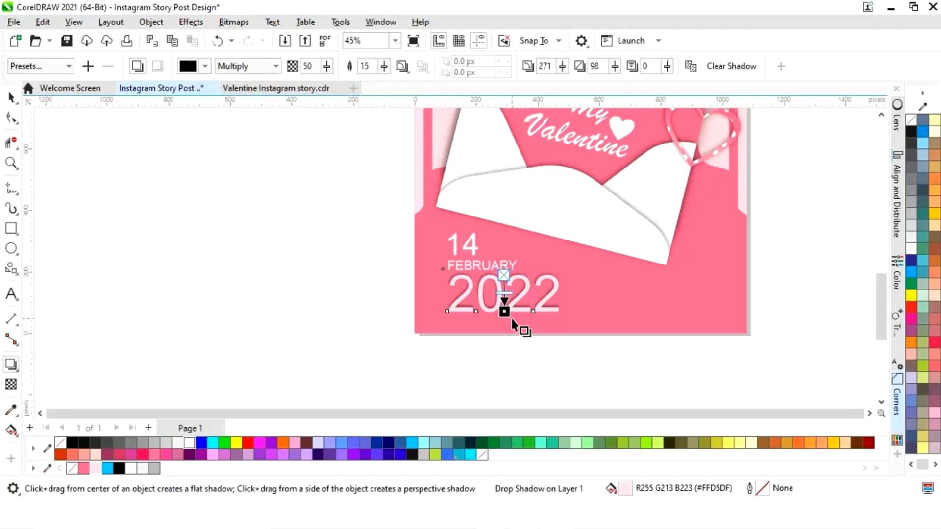
{"action": "key", "text": "z"}
{"action": "left_click_drag", "start_coordinate": [420, 231], "coordinate": [613, 361]}
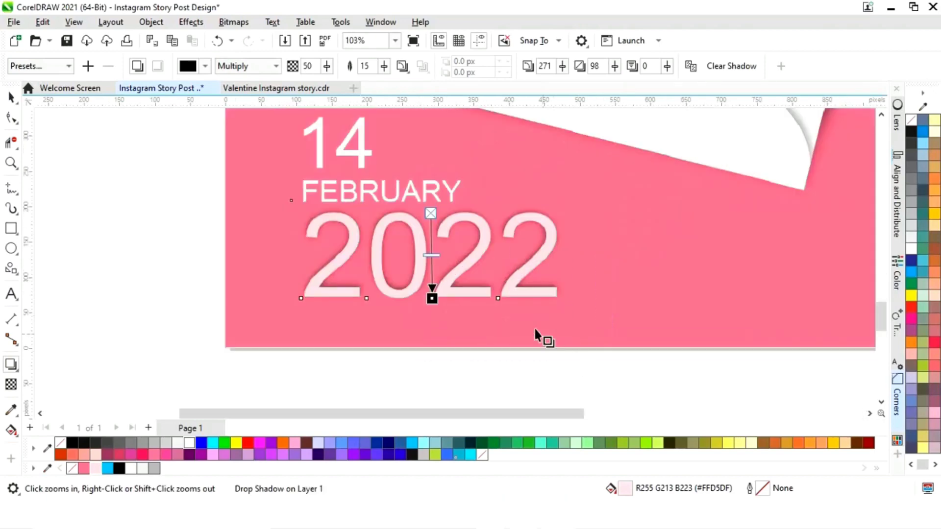
{"action": "left_click_drag", "start_coordinate": [431, 298], "coordinate": [429, 297]}
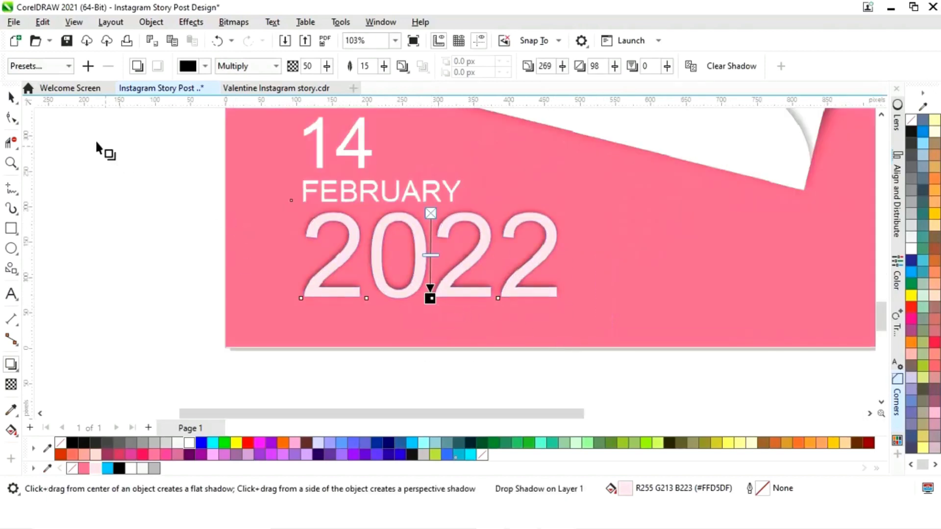
{"action": "left_click", "coordinate": [10, 99]}
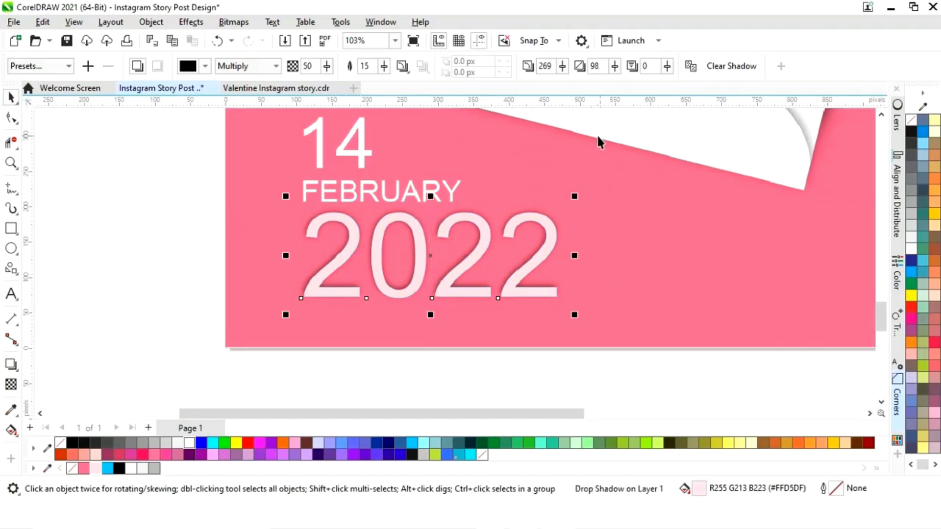
{"action": "left_click", "coordinate": [128, 277]}
Make the "2022" text bold
{"action": "left_click", "coordinate": [421, 273]}
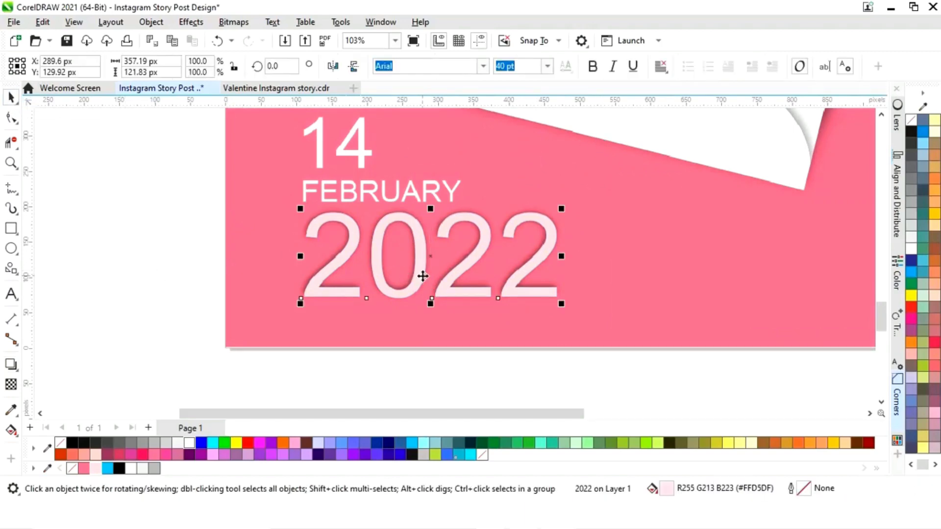
{"action": "left_click", "coordinate": [593, 67]}
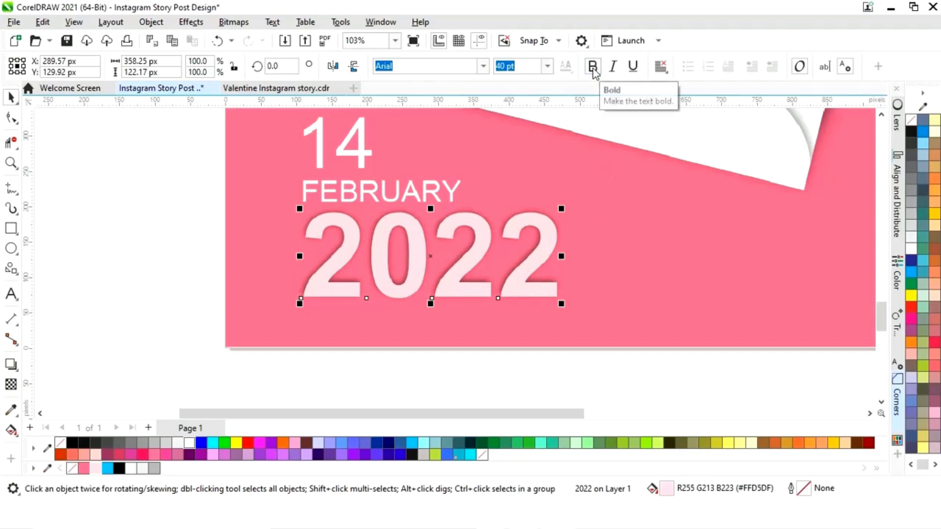
{"action": "left_click", "coordinate": [276, 366]}
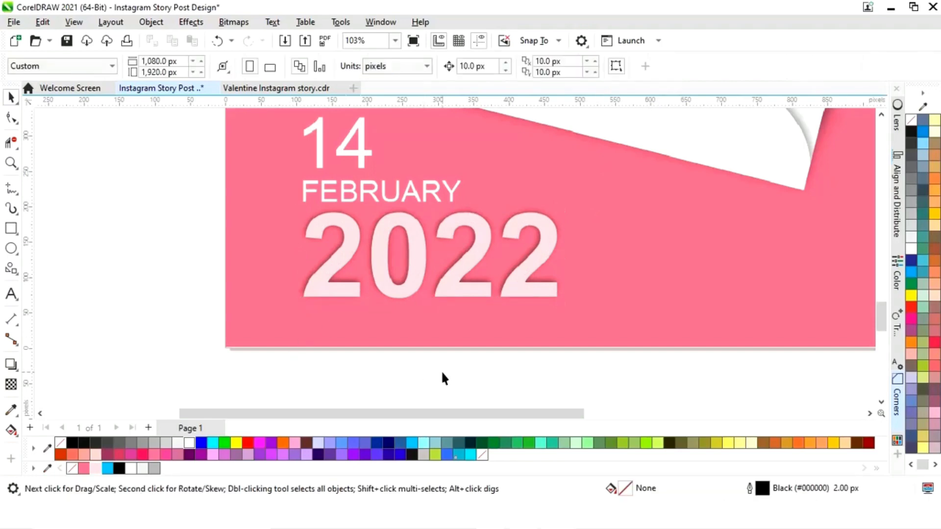
Add a black Multiply drop shadow from top to bottom of the inner light pink rectangle, and preview the design full screen
{"action": "key", "text": "shift+F4"}
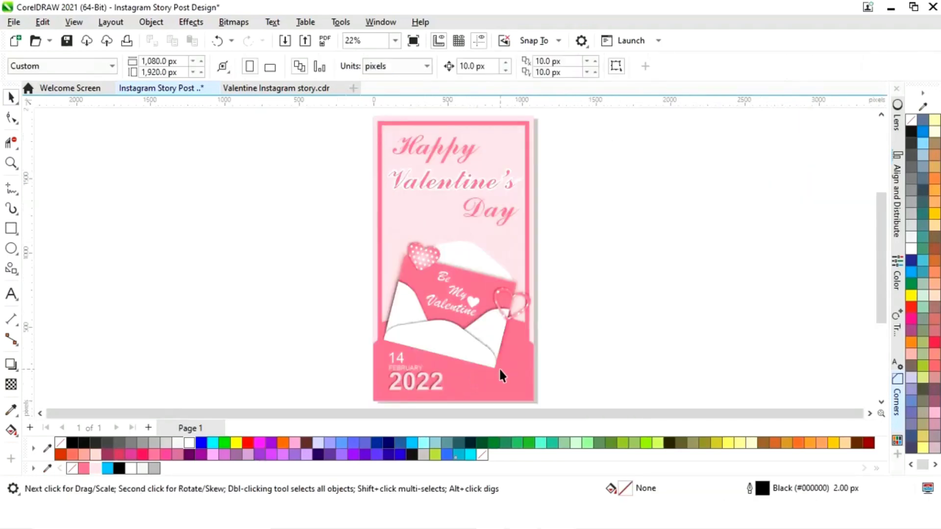
{"action": "left_click", "coordinate": [519, 250]}
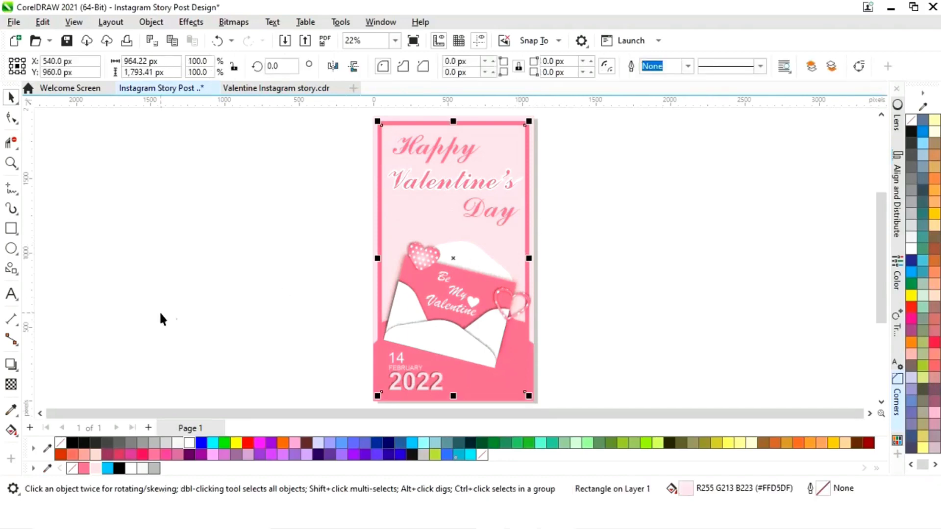
{"action": "left_click", "coordinate": [10, 364]}
{"action": "left_click_drag", "start_coordinate": [450, 129], "coordinate": [452, 400]}
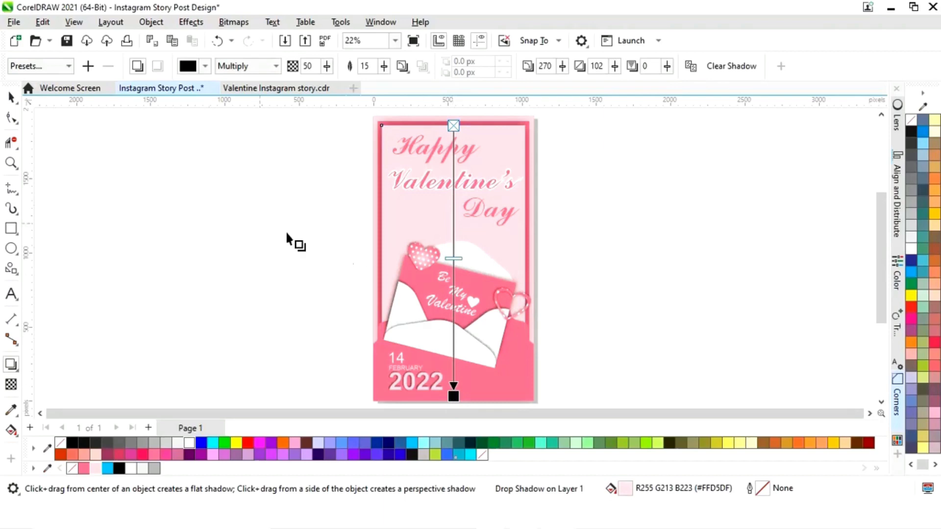
{"action": "left_click", "coordinate": [12, 98]}
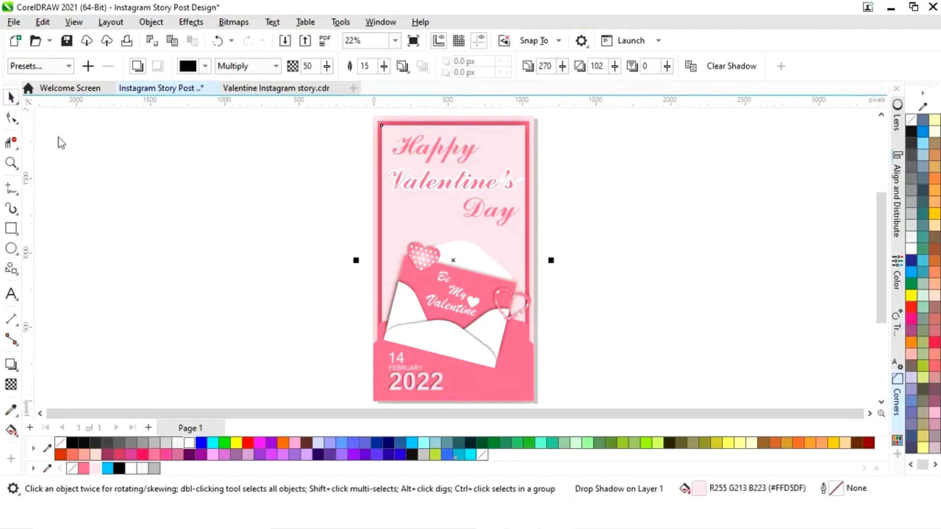
{"action": "left_click", "coordinate": [235, 230]}
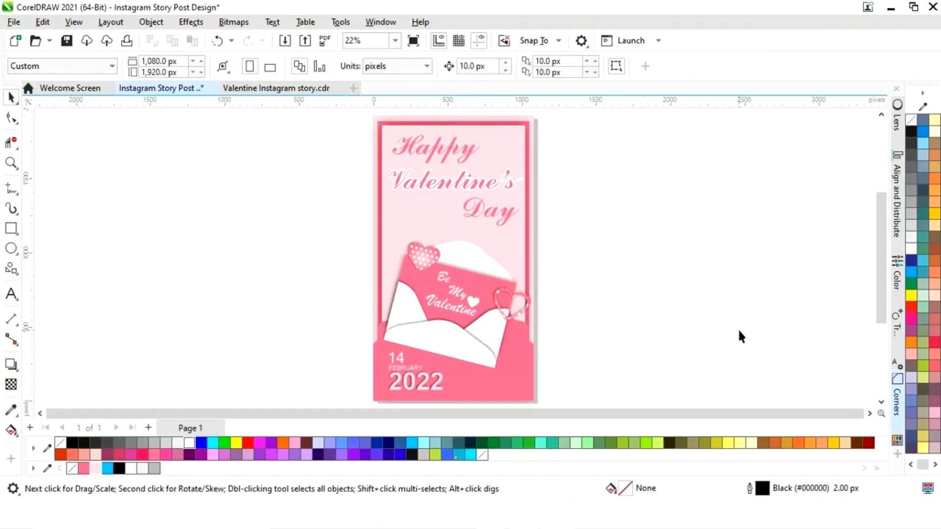
{"action": "key", "text": "F9"}
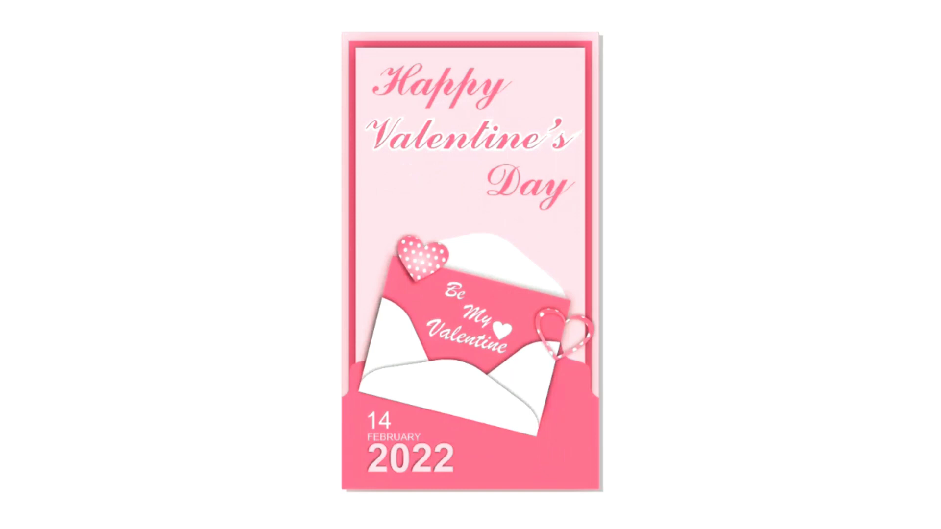